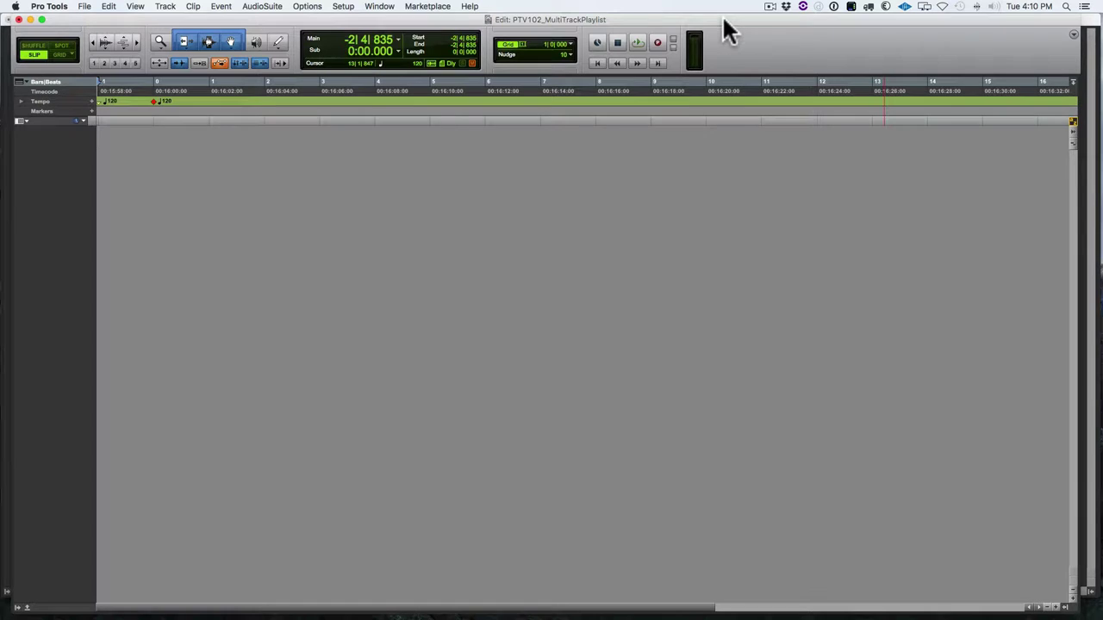
Fill the New Tracks dialog with rows of 4 mono, 1 stereo, 1 mono and 1 stereo audio tracks
key(super)
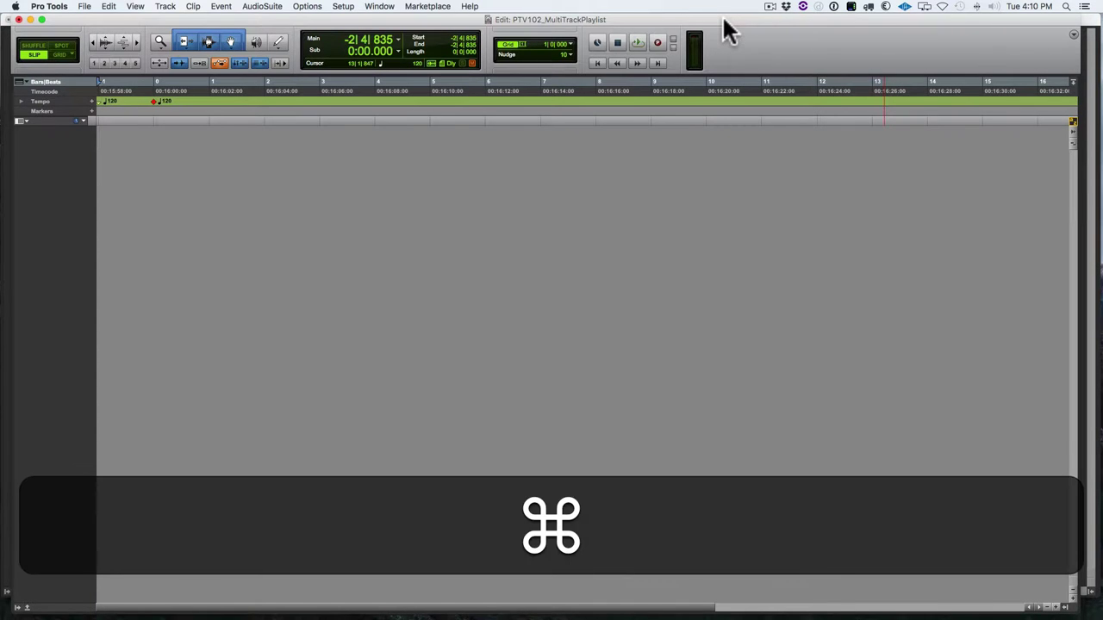
key(shift+super+n)
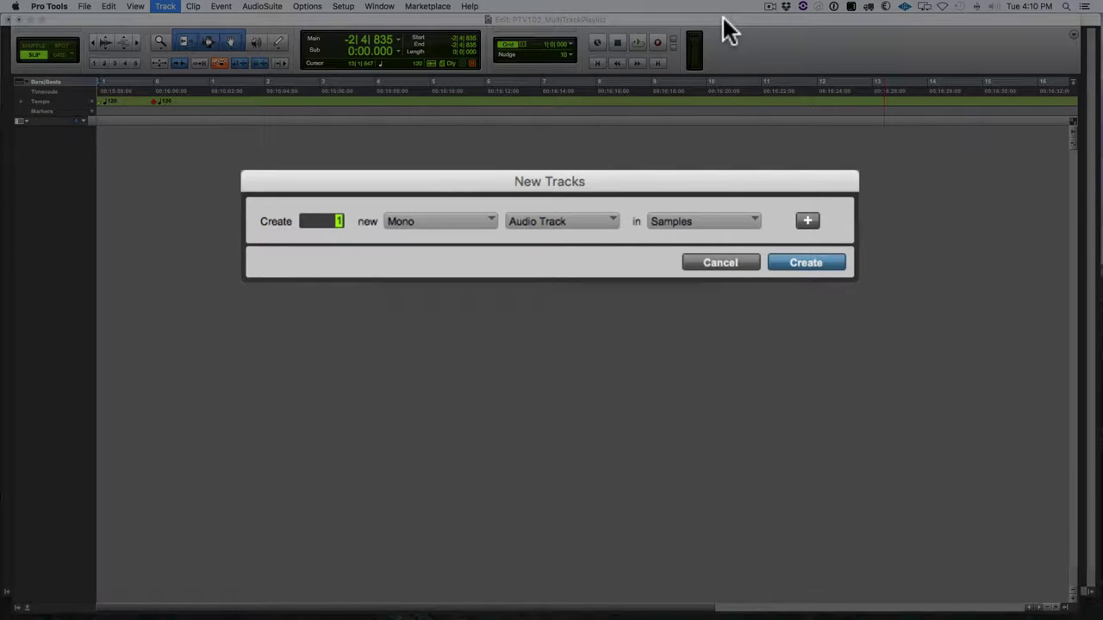
text(4)
key(super)
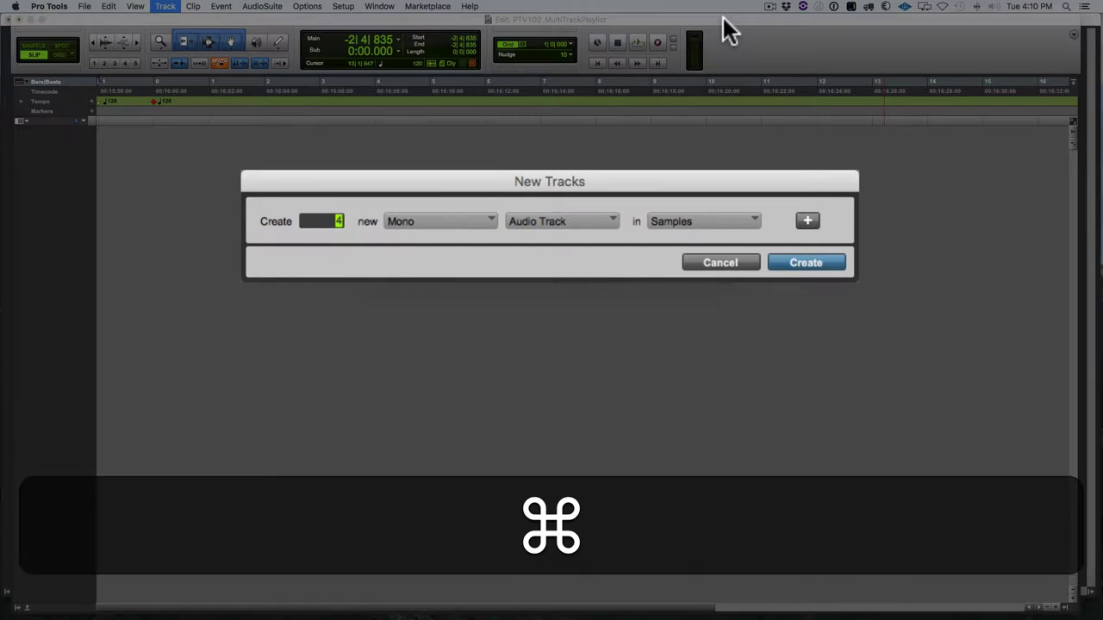
key(super+plus)
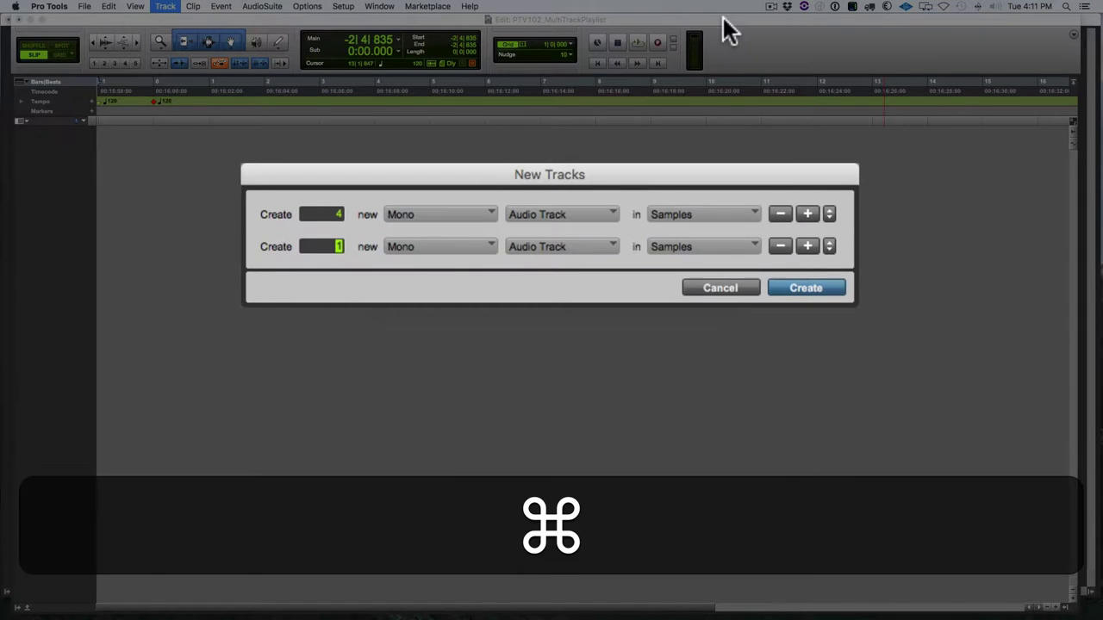
key(super+Right)
key(super+plus)
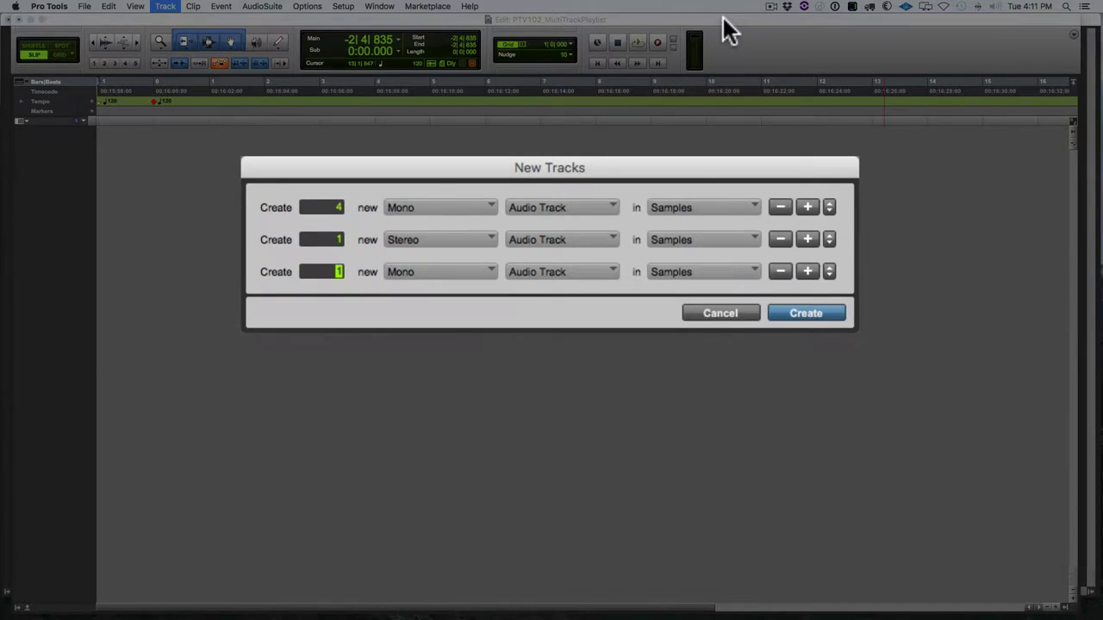
key(super+plus)
key(super+Right)
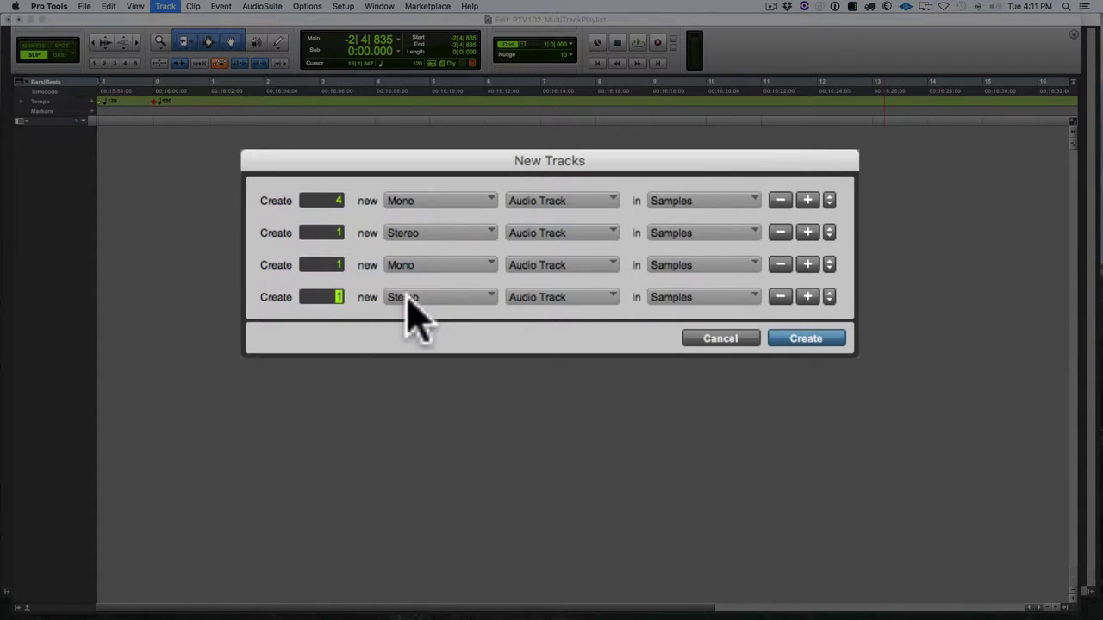
Create the seven audio tracks and name the first two Kick and Snare
click(810, 342)
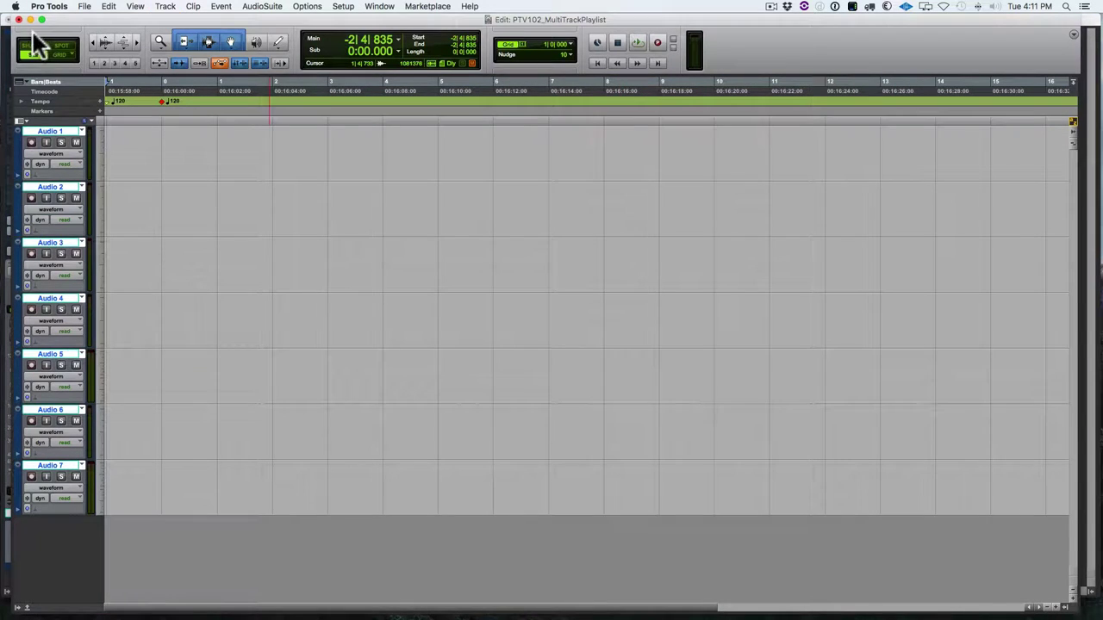
double_click(57, 129)
drag(595, 168, 589, 185)
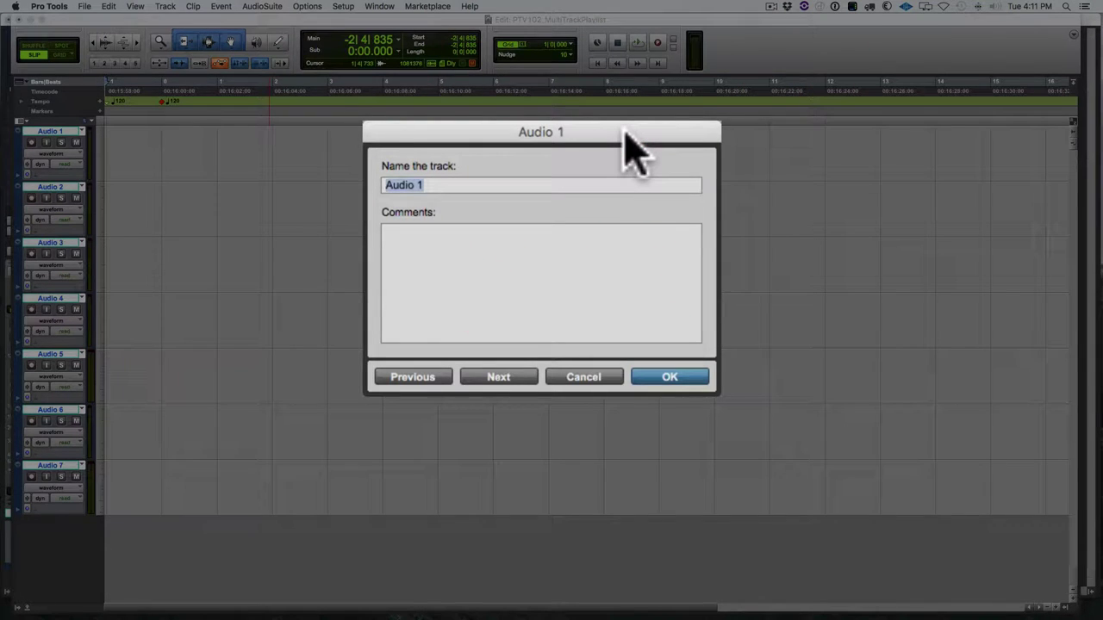
text(K)
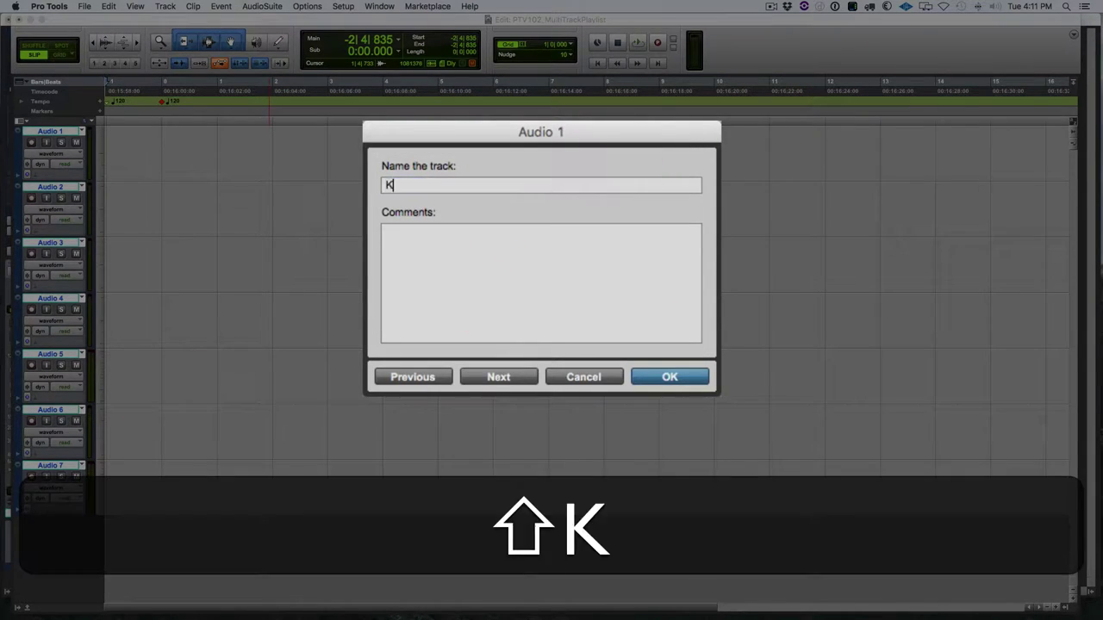
text(ick)
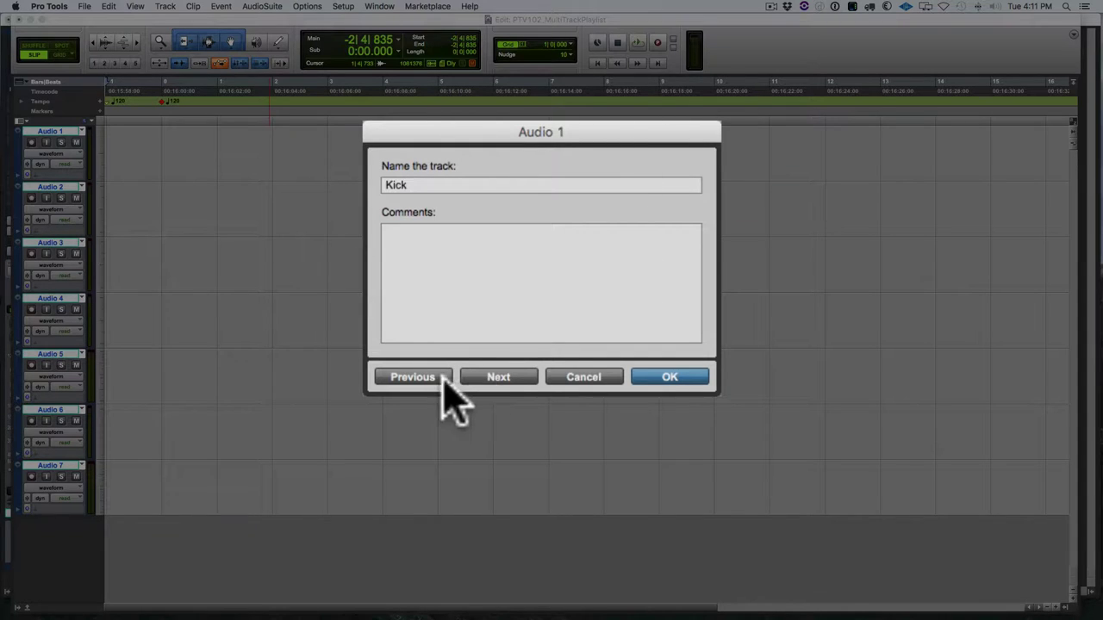
key(super)
key(super+Right)
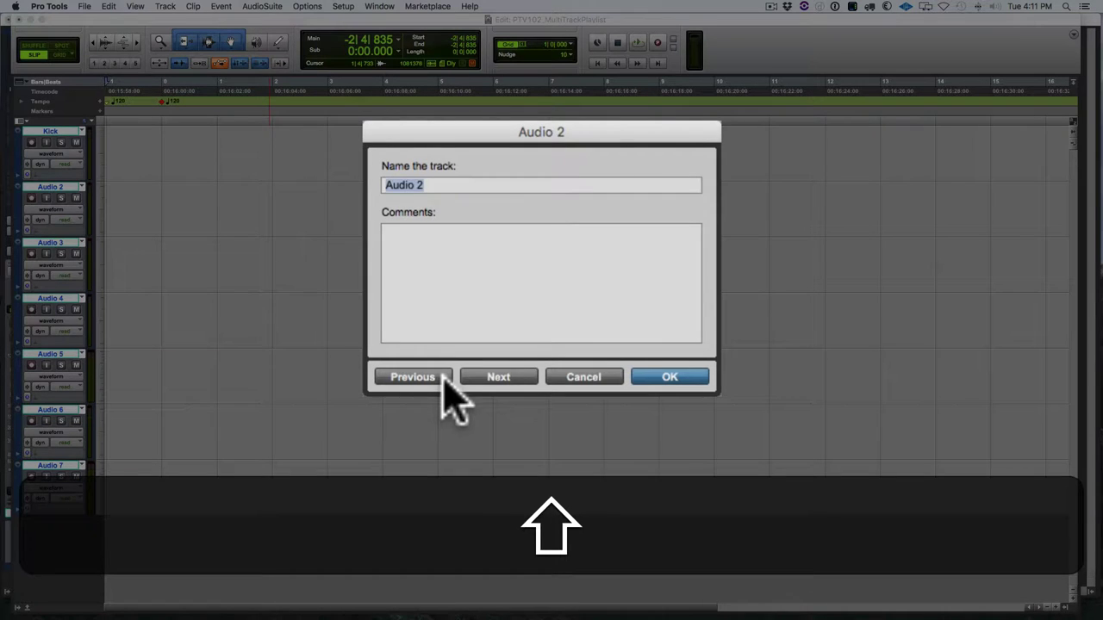
text(Snare)
key(super+Right)
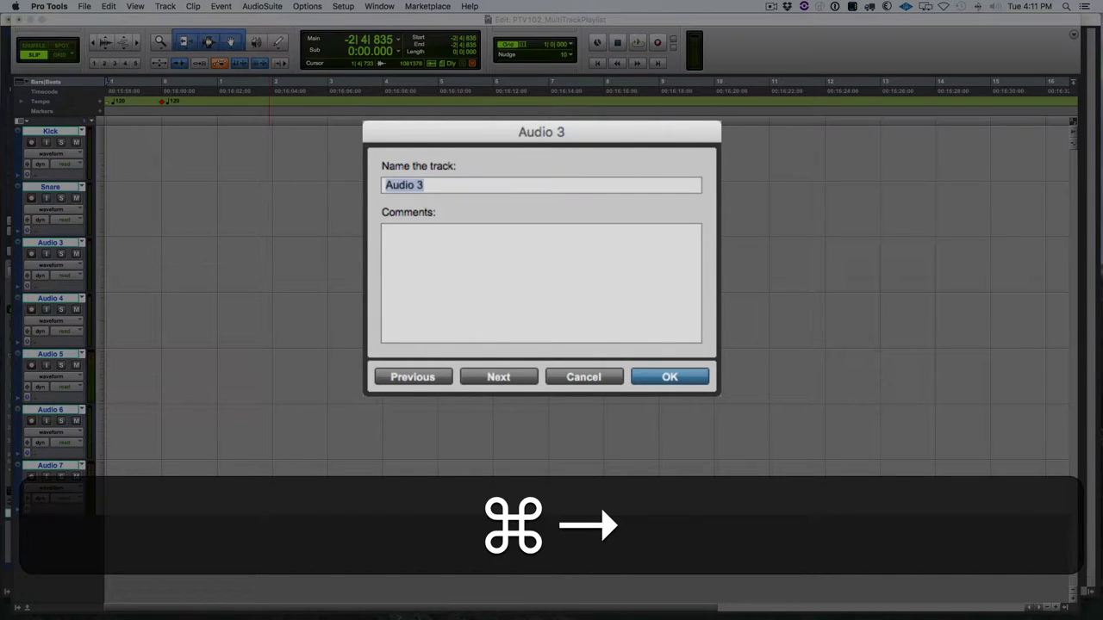
Name the remaining tracks Tom 1, Tom 2, OvrHd, BassGtr and Keyboard
text(To)
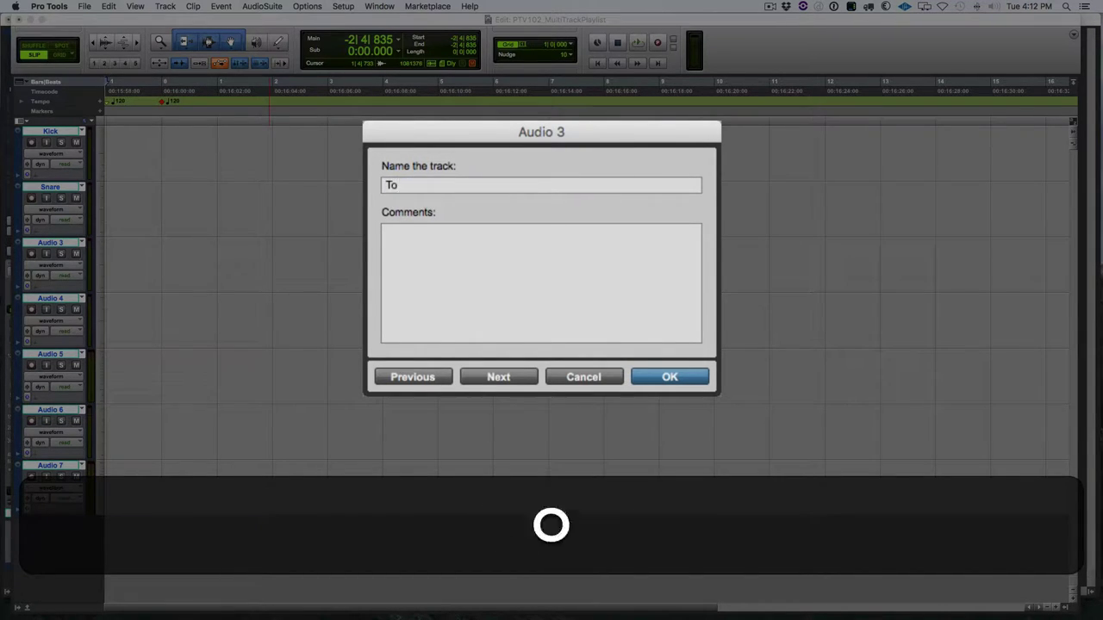
text(m 1)
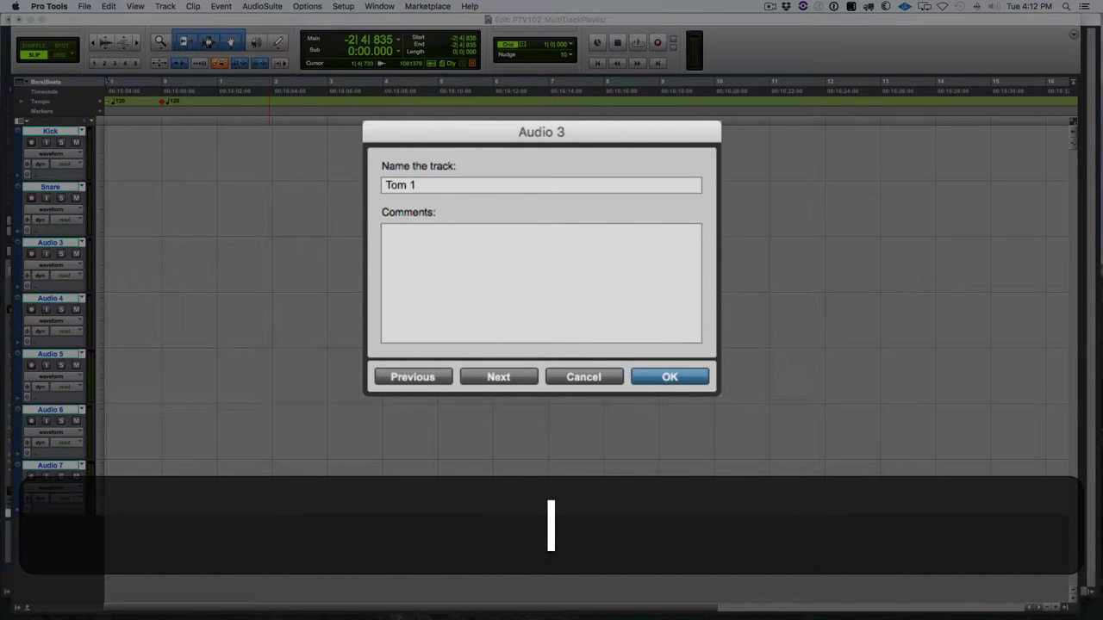
key(super+Right)
key(shift+super+Right)
text(Tom 2)
key(super+Right)
text(OvrHd)
key(super+d)
key(super+Right)
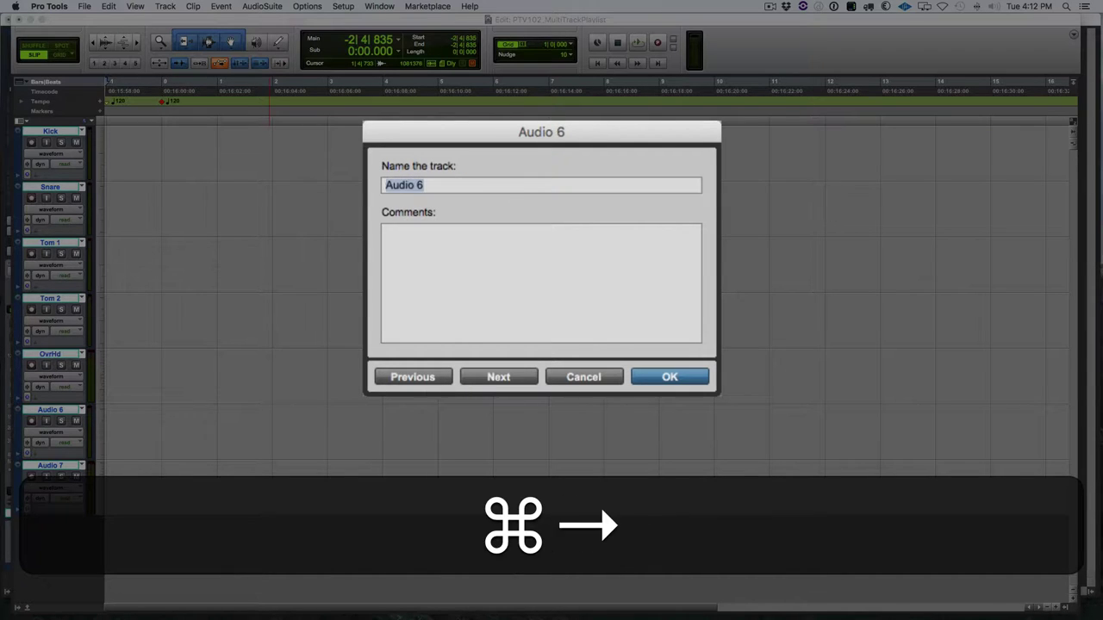
text(B)
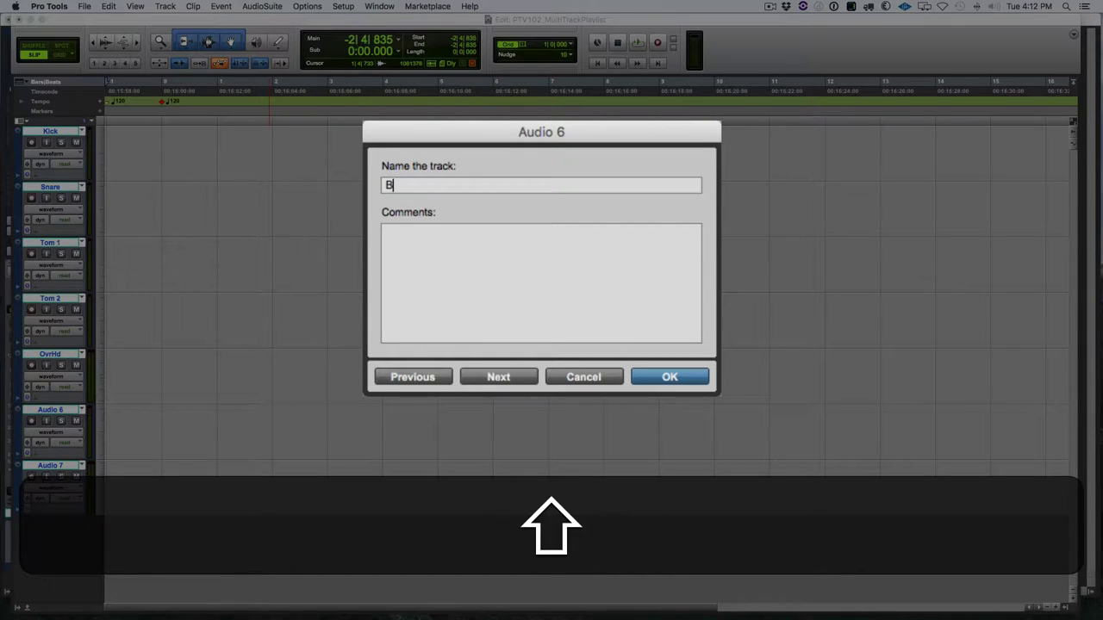
text(assGtr)
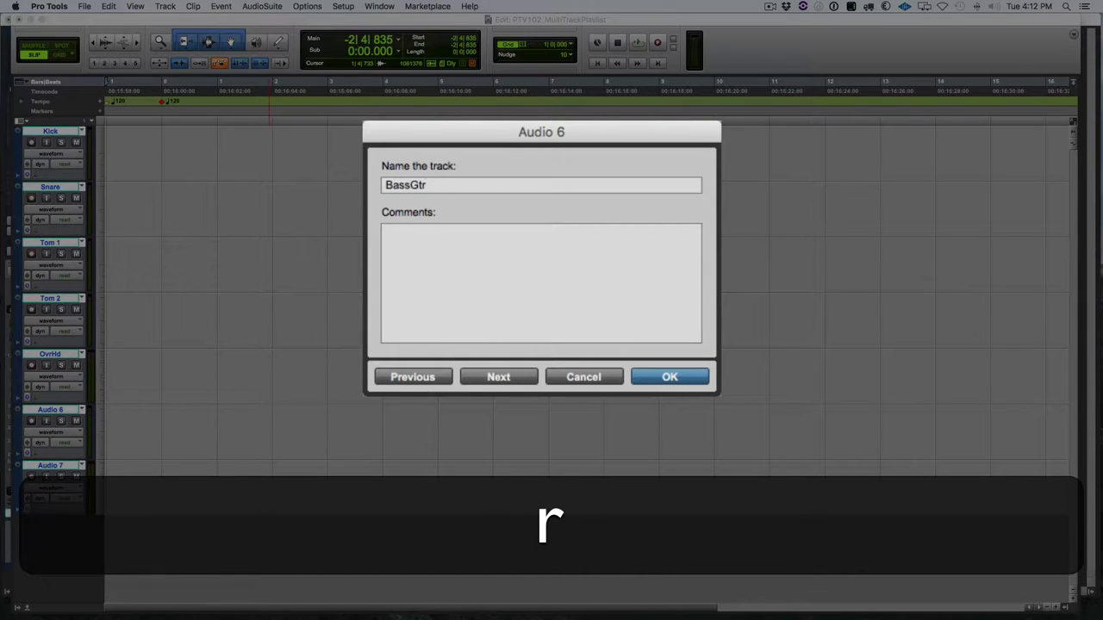
key(super+Right)
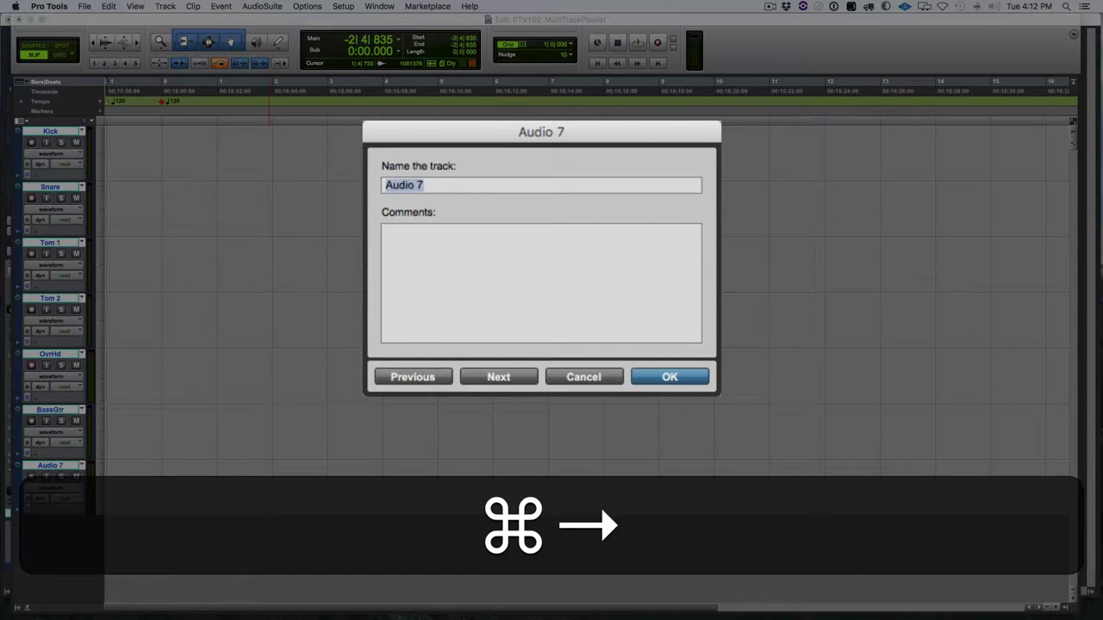
text(Keyboard)
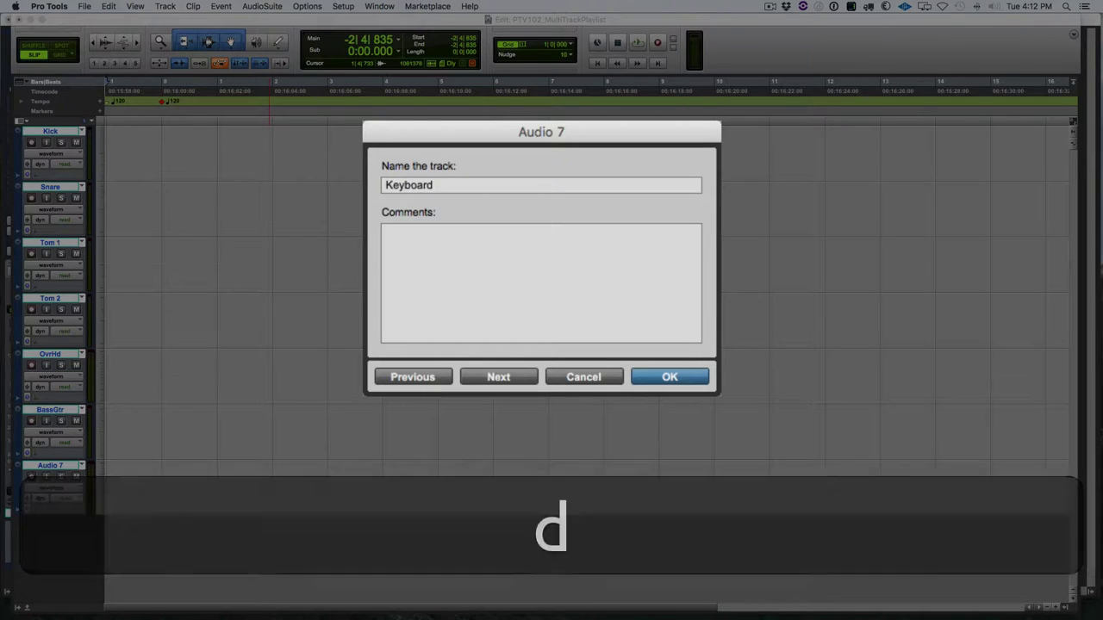
key(Return)
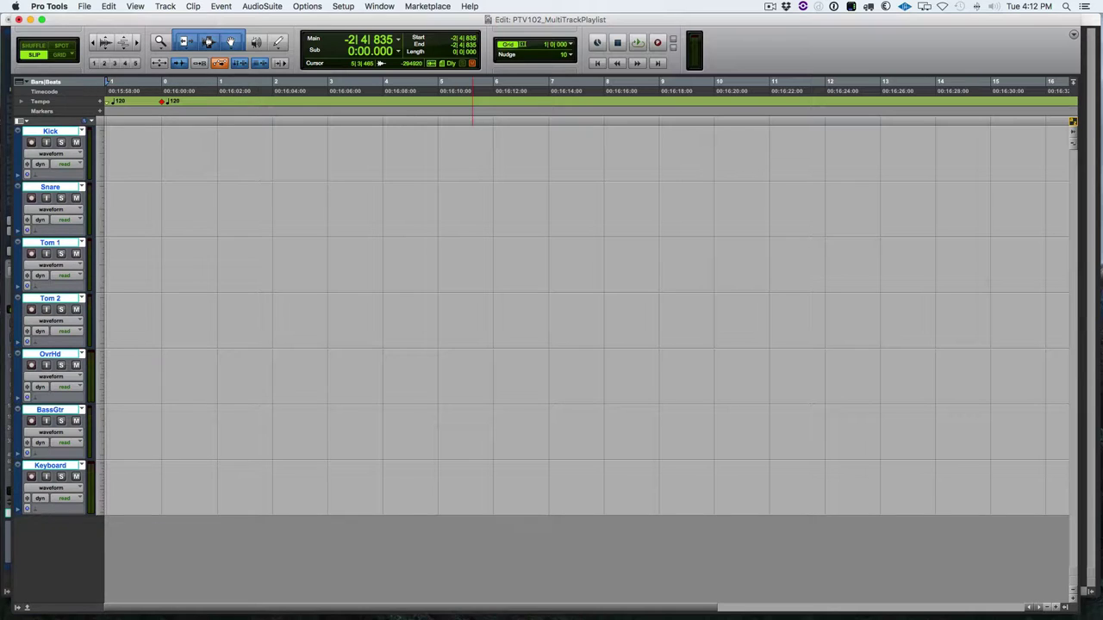
In the Mix window, comment Kick as 'D12VR Inside' and Snare as 'SM57'
key(super+equal)
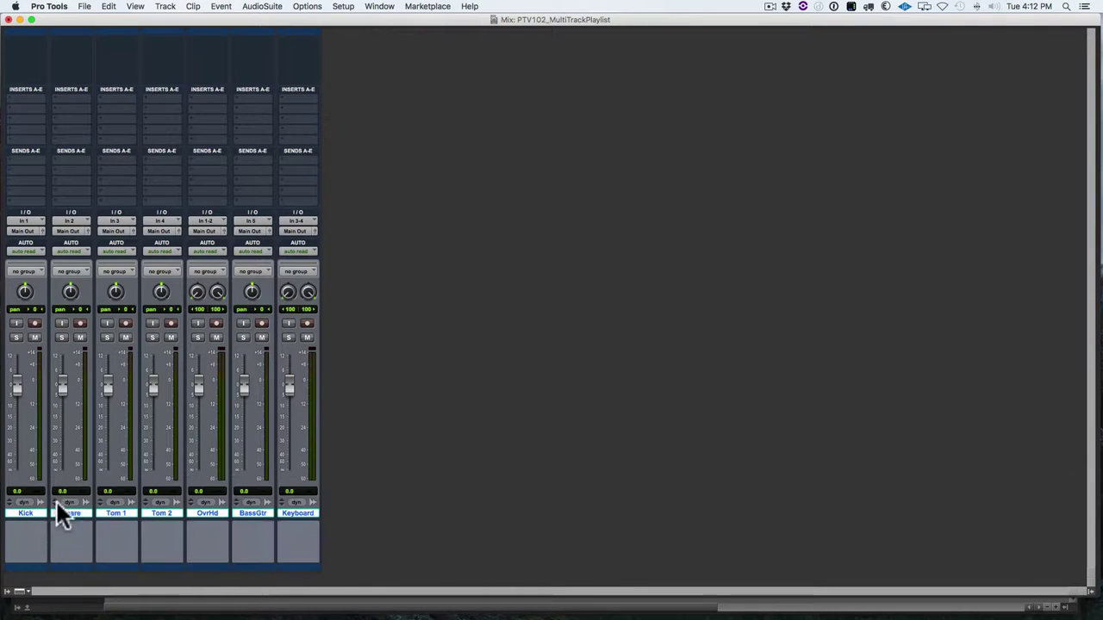
click(24, 533)
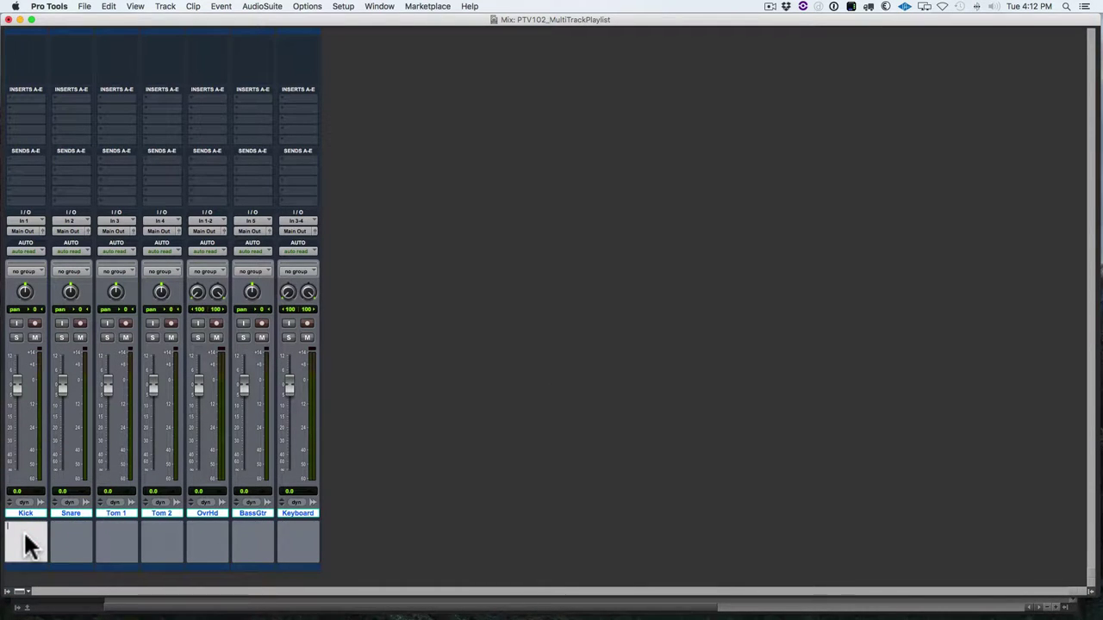
text(D)
text(12)
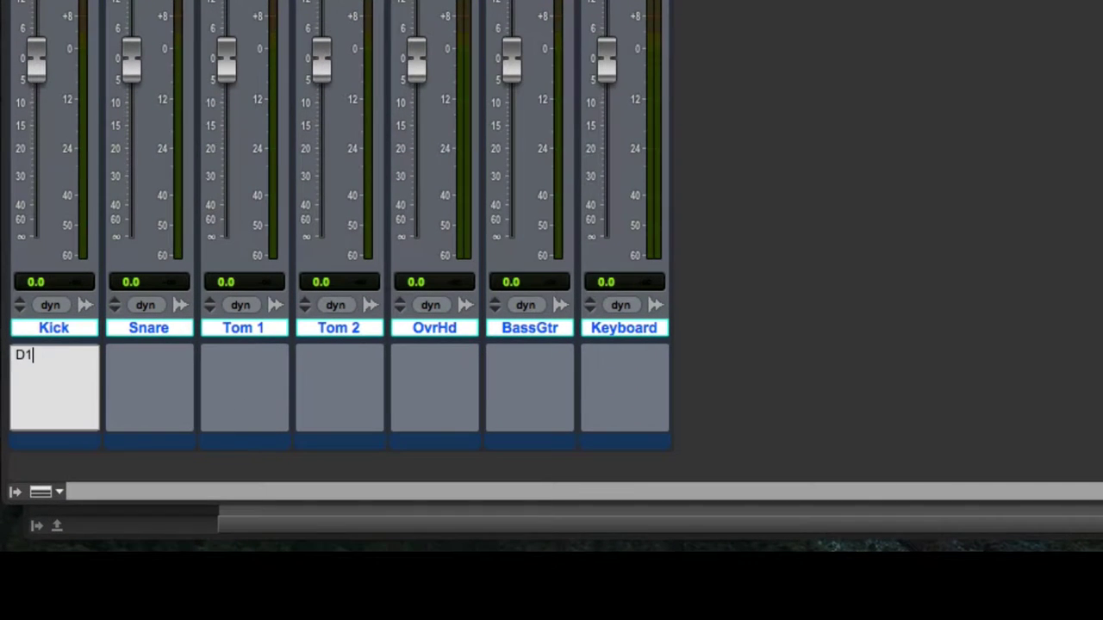
text(VR Inside)
key(Tab)
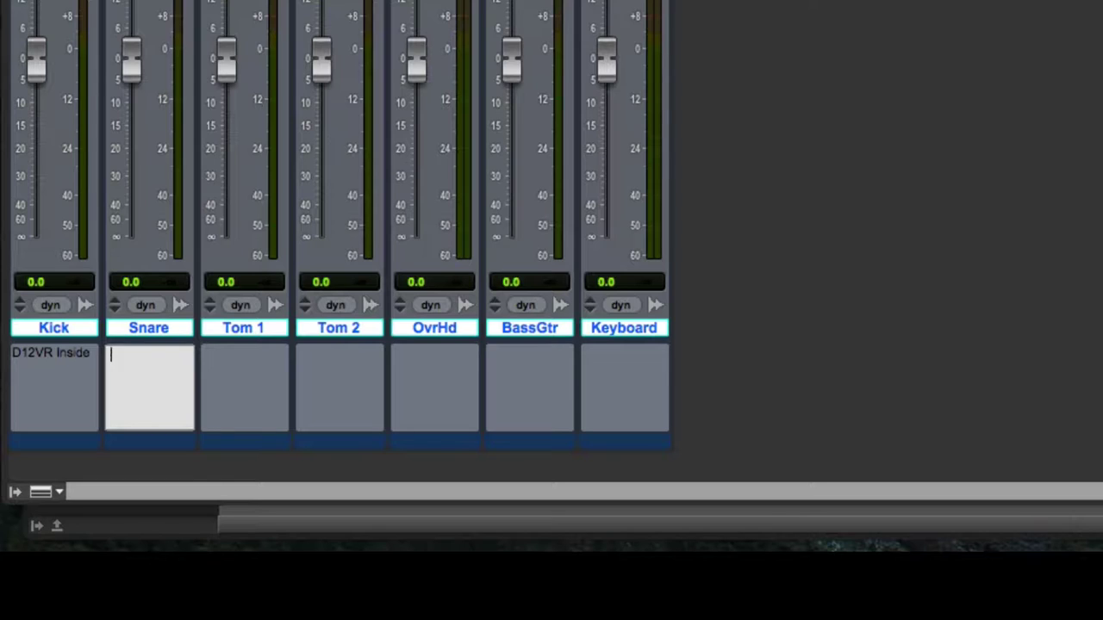
text(SM57)
key(Tab)
key(Escape)
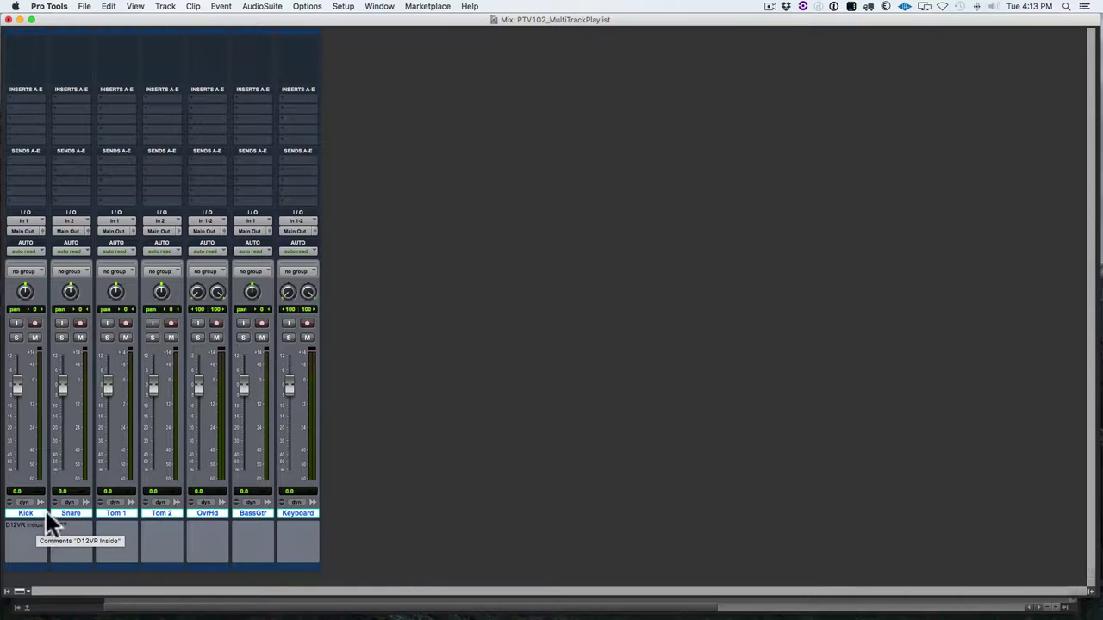
Cascade inputs In 1–In 4 across Kick through Tom 2, give OvrHd a stereo pair, and set BassGtr to In 7
key(alt)
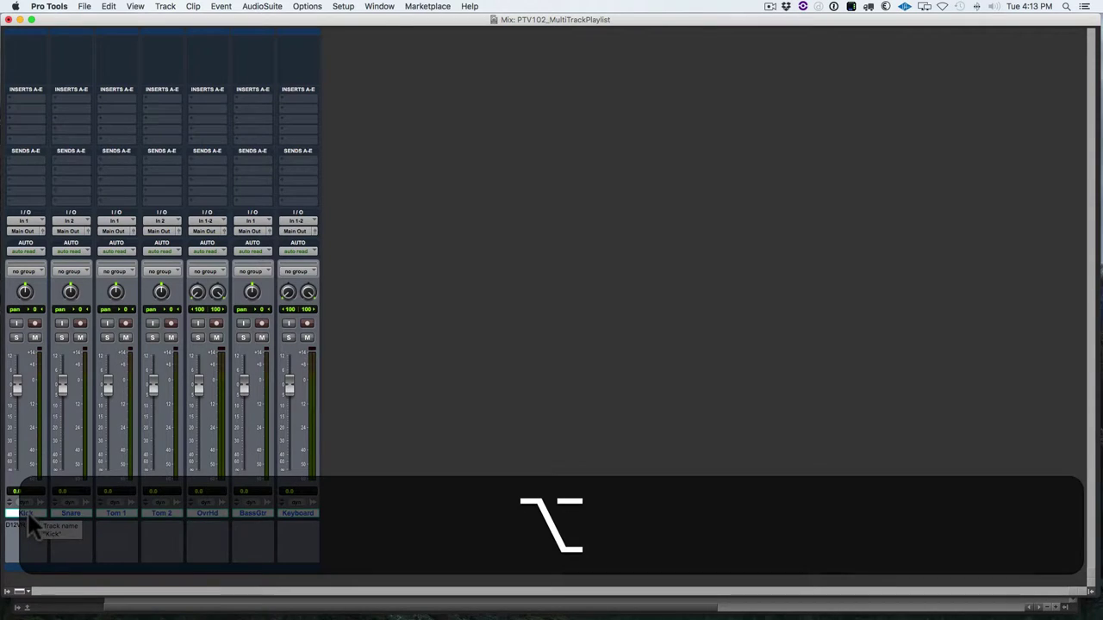
alt+click(28, 514)
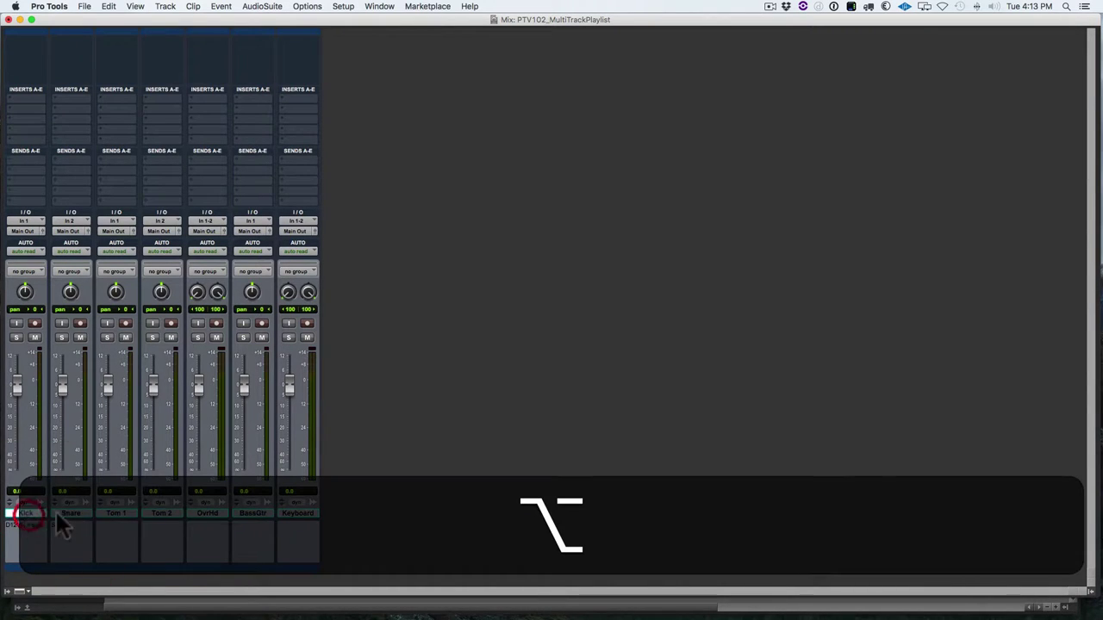
shift+click(177, 514)
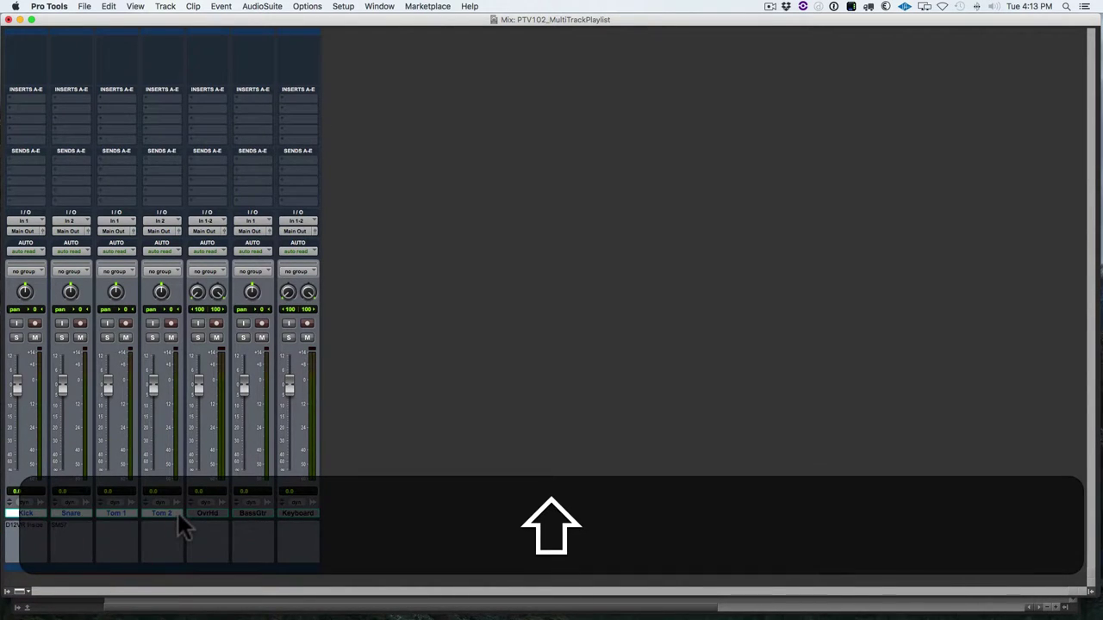
key(alt+shift)
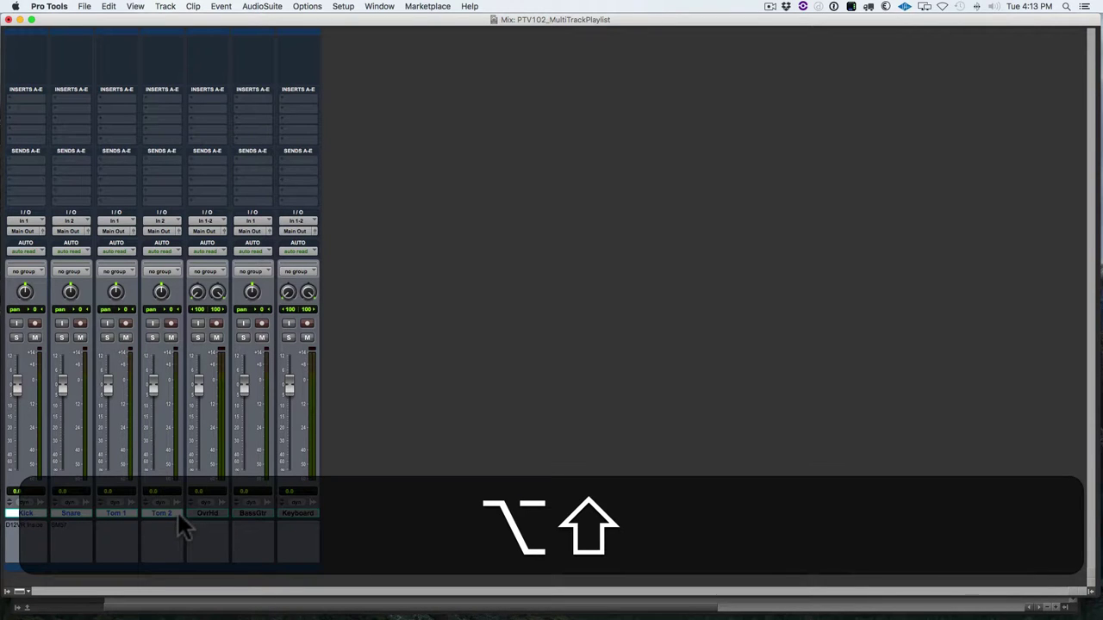
key(alt+shift+super)
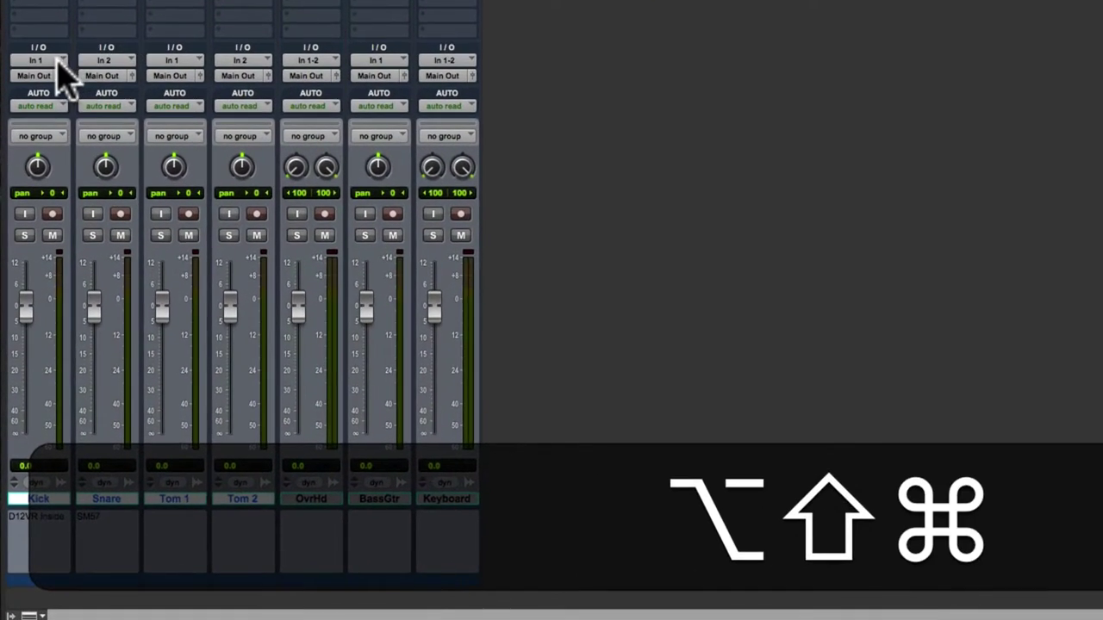
drag(58, 62, 185, 62)
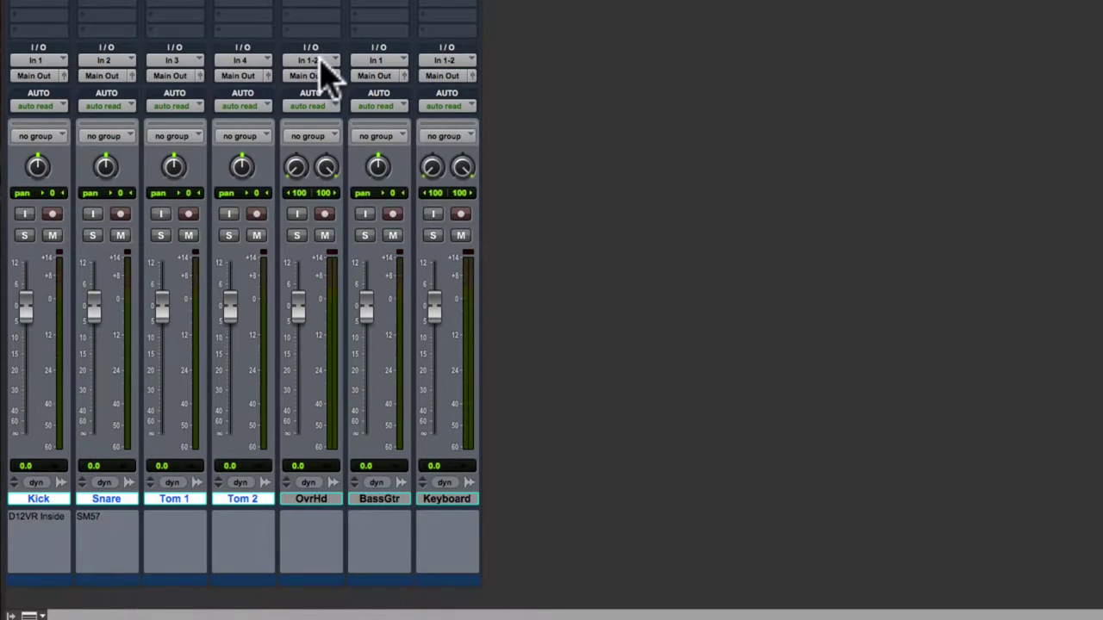
drag(321, 58, 517, 157)
drag(446, 59, 592, 128)
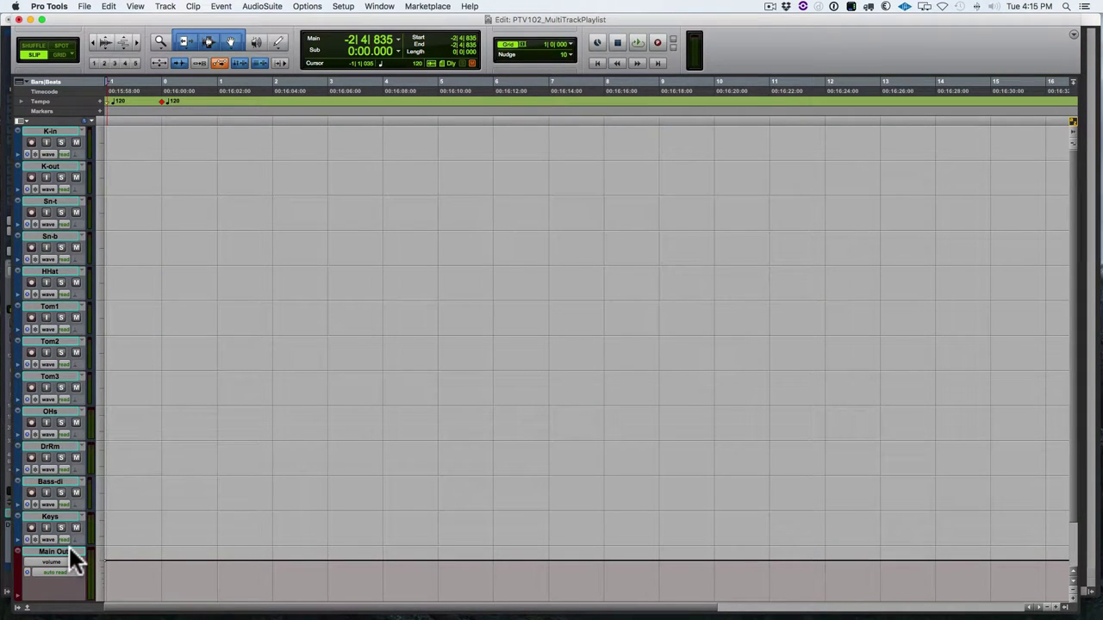
Create a Click track in the mixer and place it after Main Out
key(super+equal)
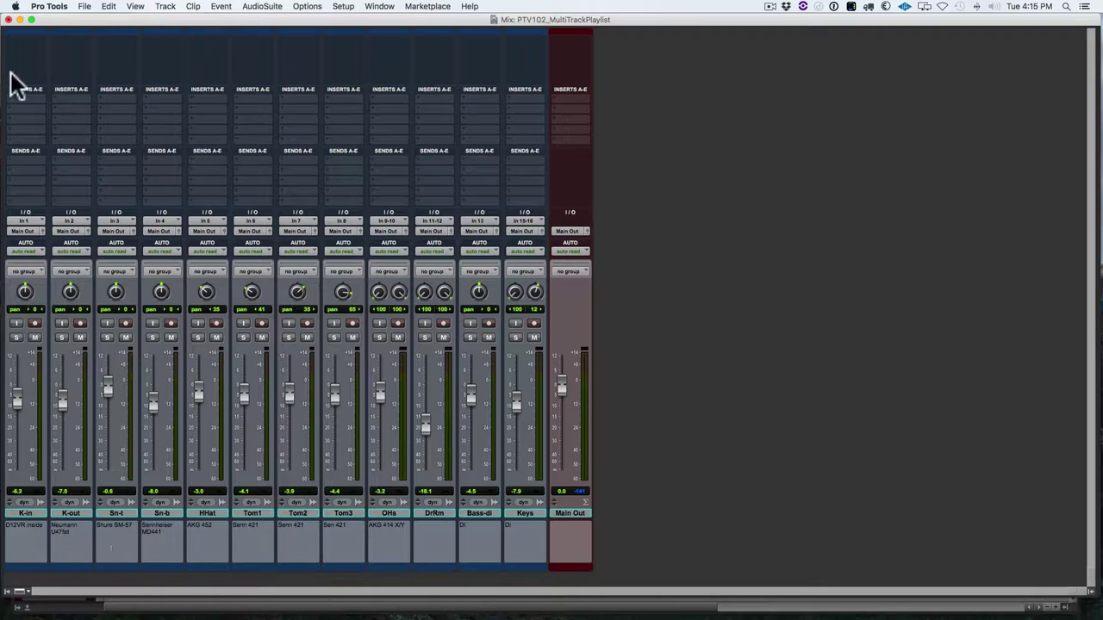
click(164, 7)
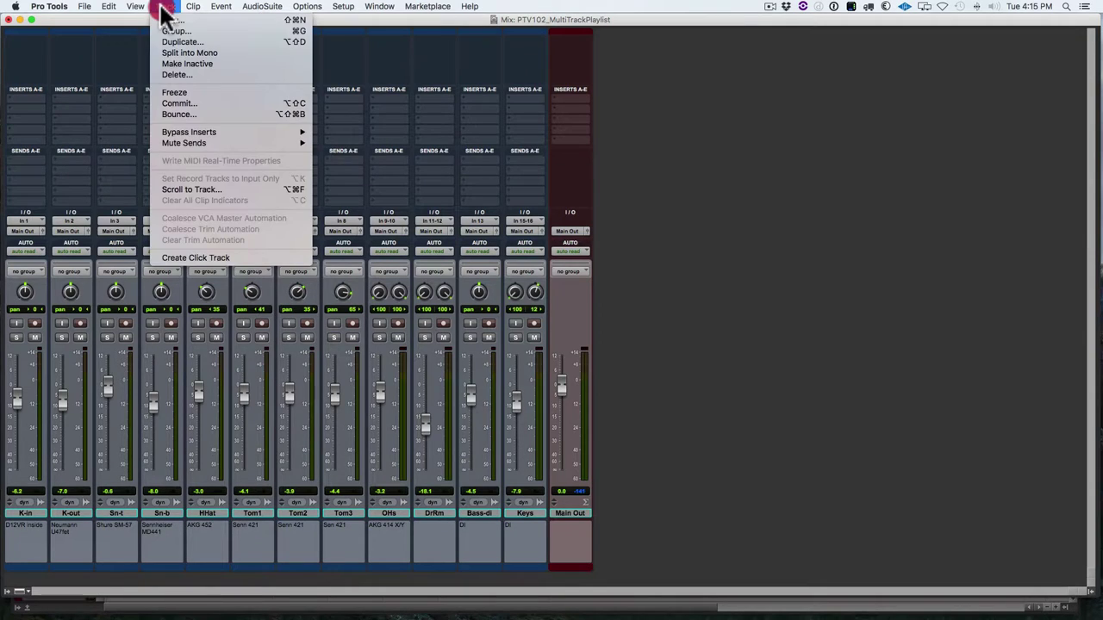
click(176, 256)
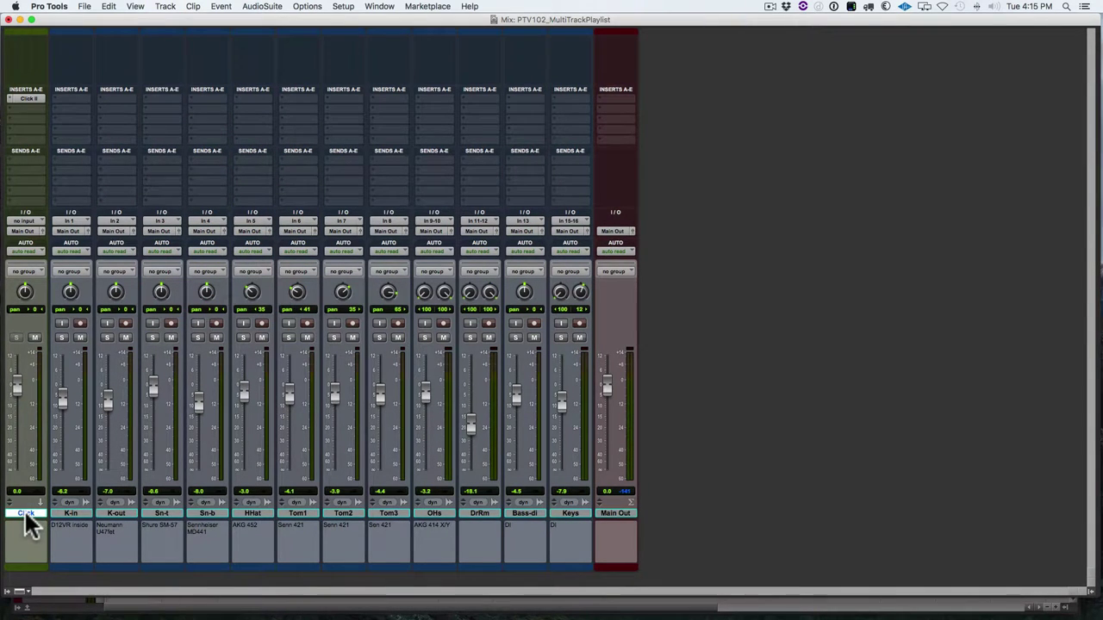
drag(26, 515, 660, 533)
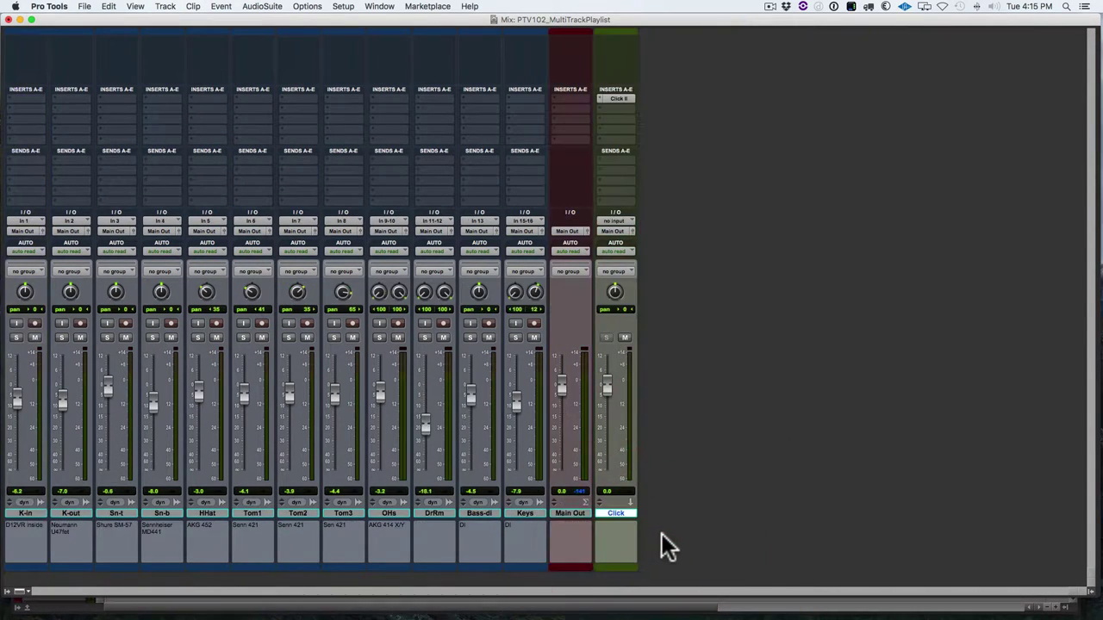
Set the Click II plug-in sounds to Shaker Acc for Click 1 and Shaker for Click 2
click(620, 99)
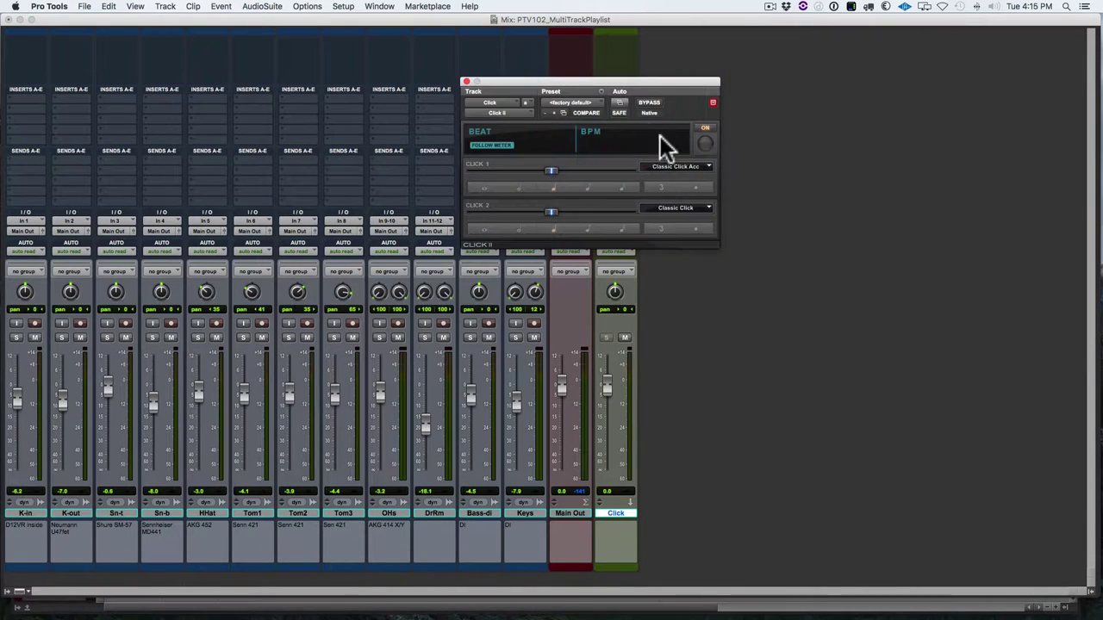
click(703, 167)
mouse_move(677, 224)
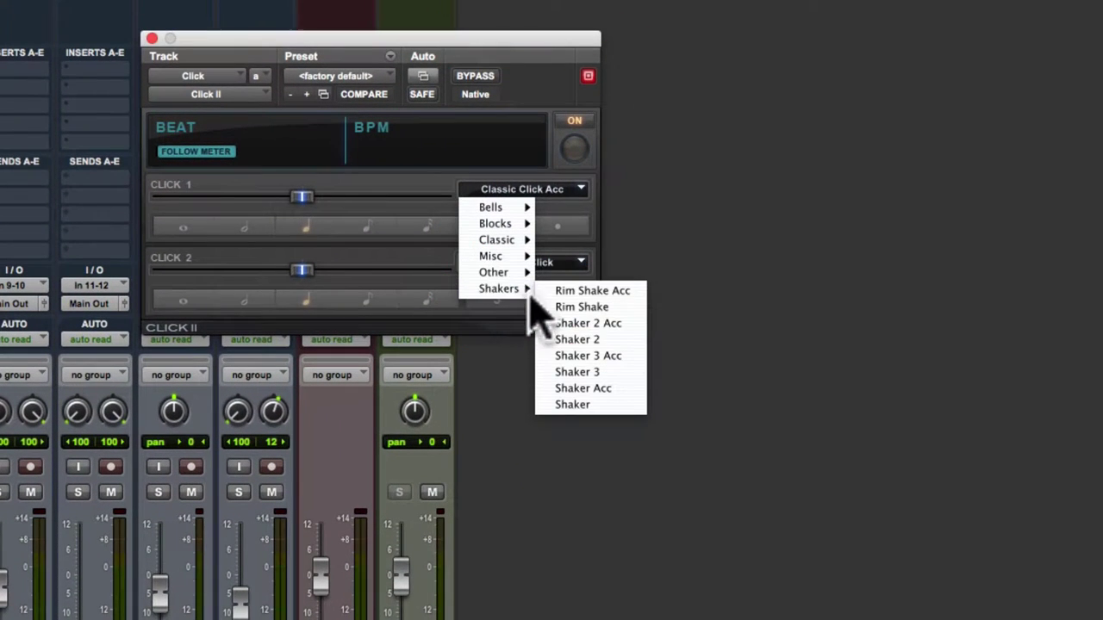
click(603, 388)
click(519, 264)
mouse_move(517, 363)
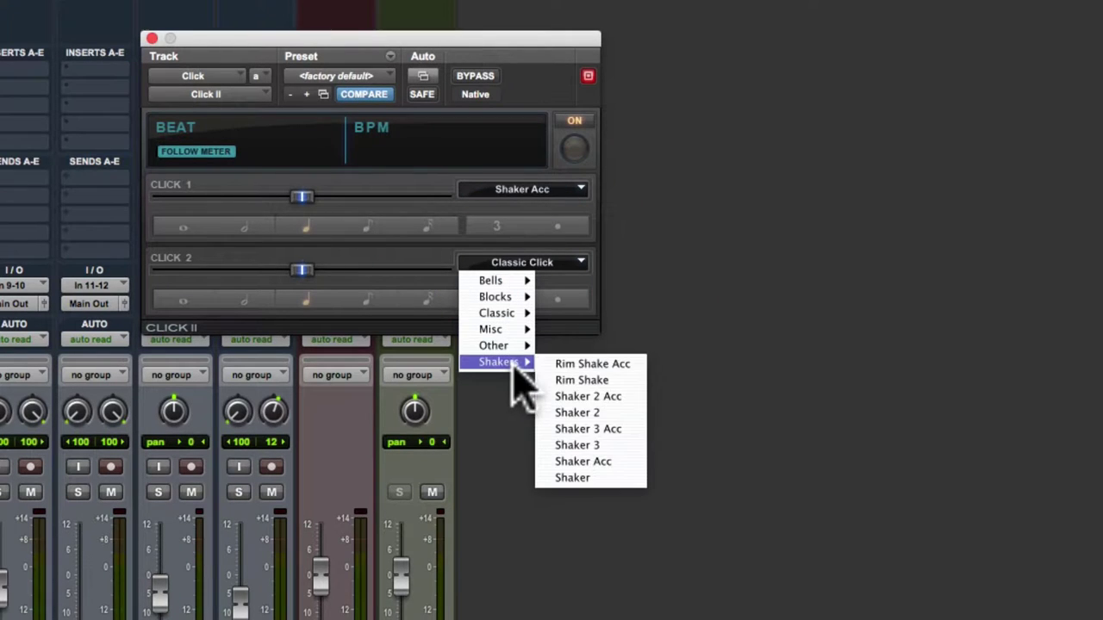
click(612, 476)
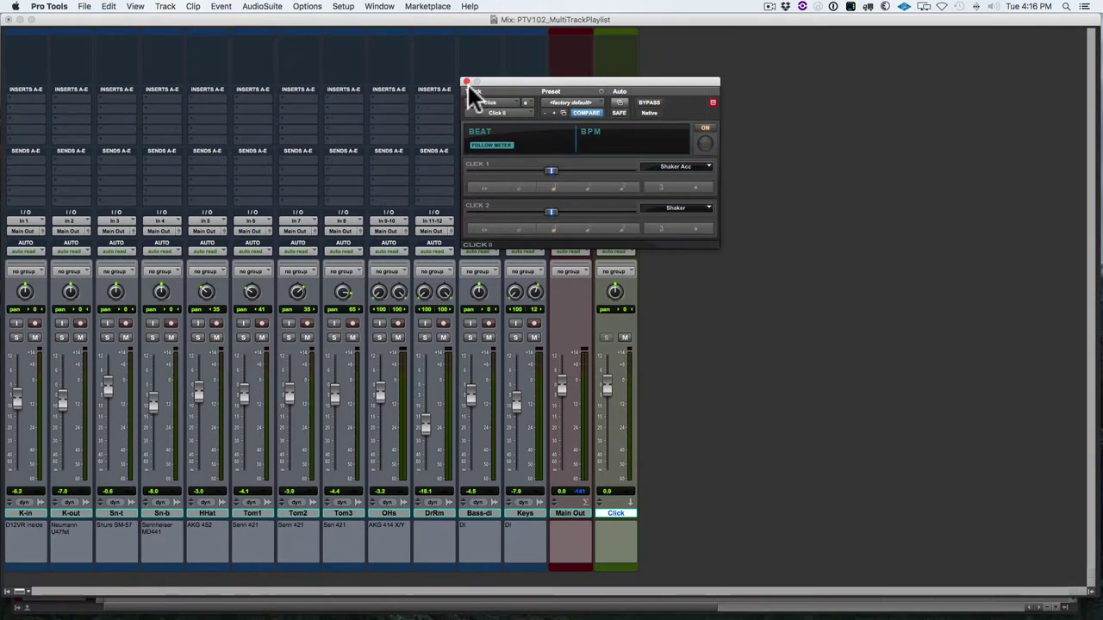
click(425, 76)
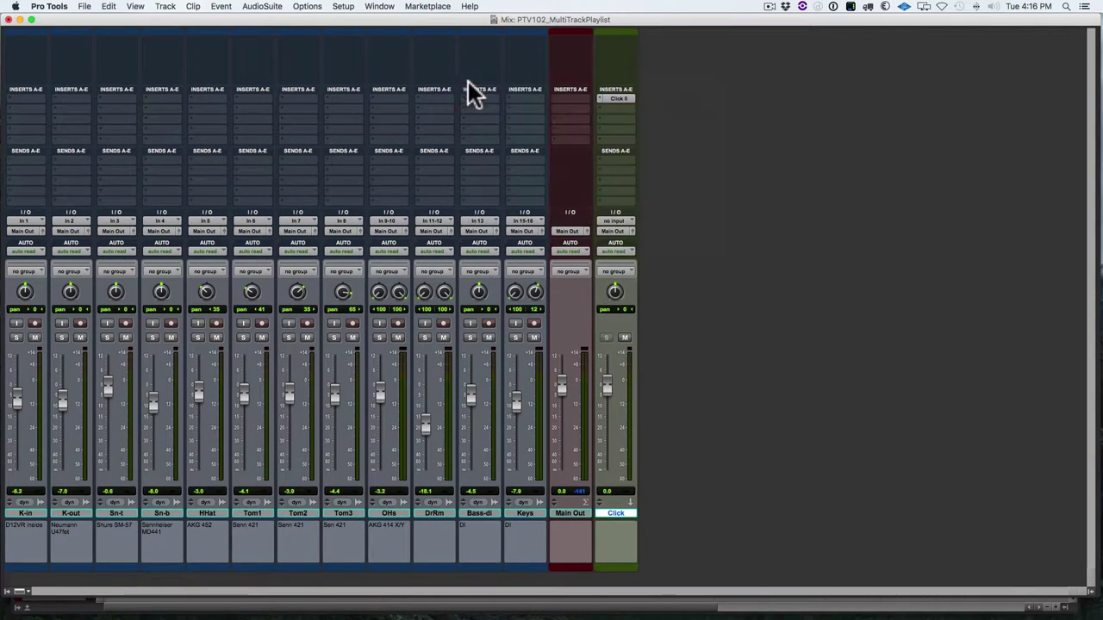
Enable MIDI Controls in the Edit window toolbar, then return to the Mix window
key(super+equal)
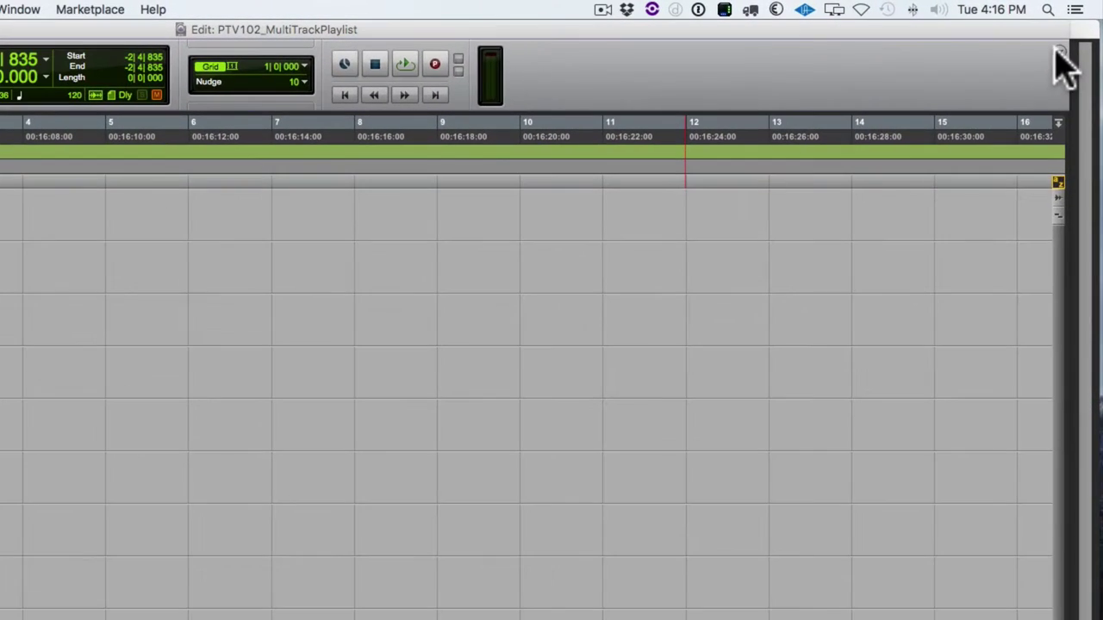
click(1059, 51)
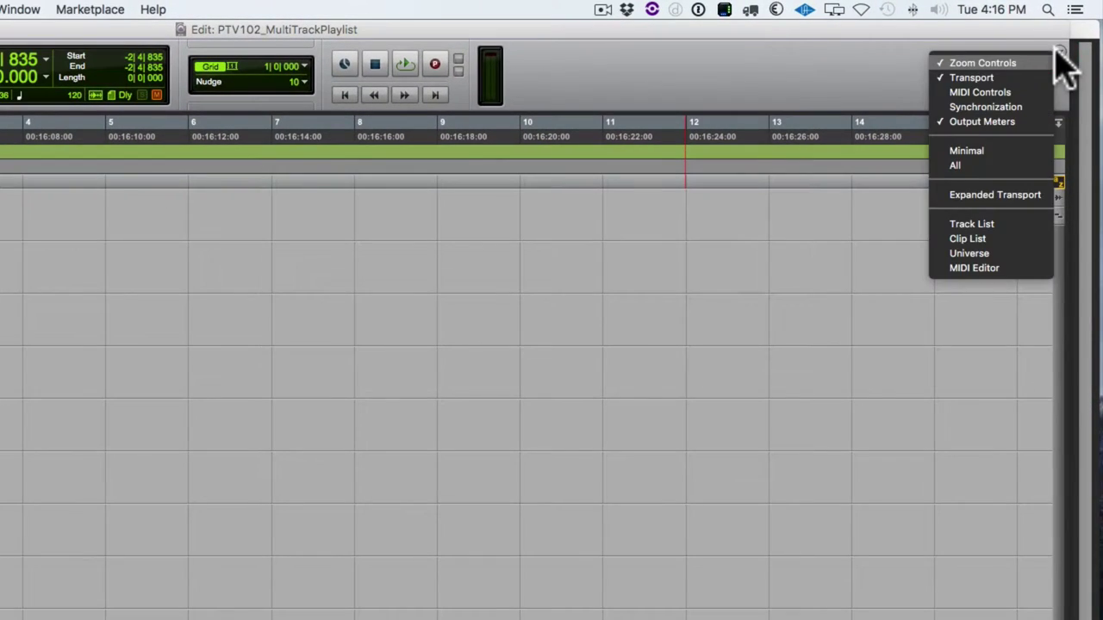
click(1012, 92)
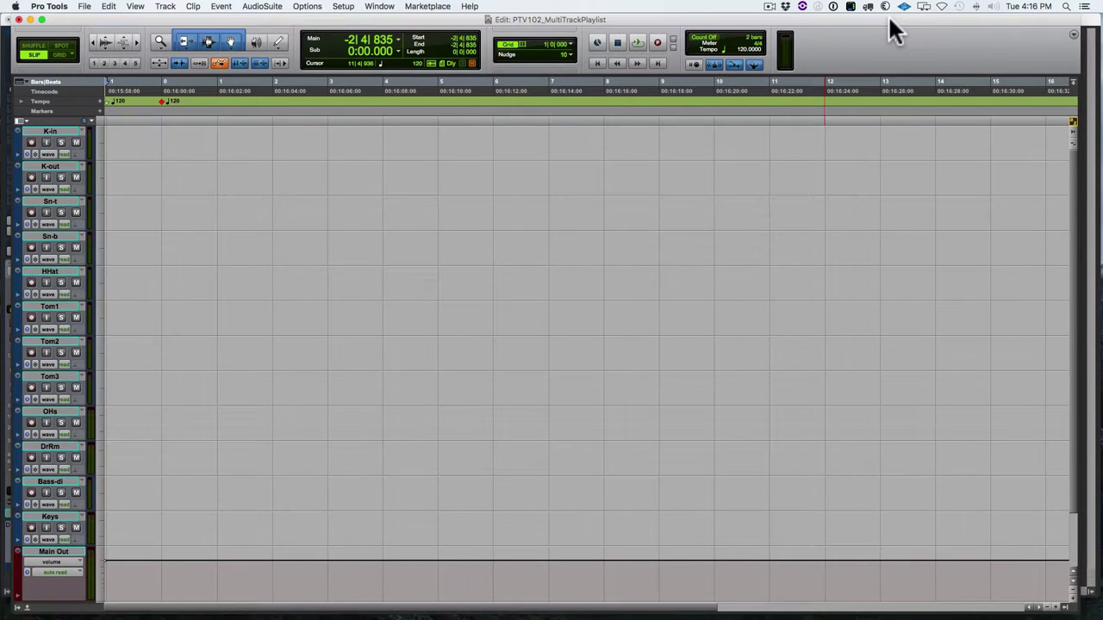
key(super+equal)
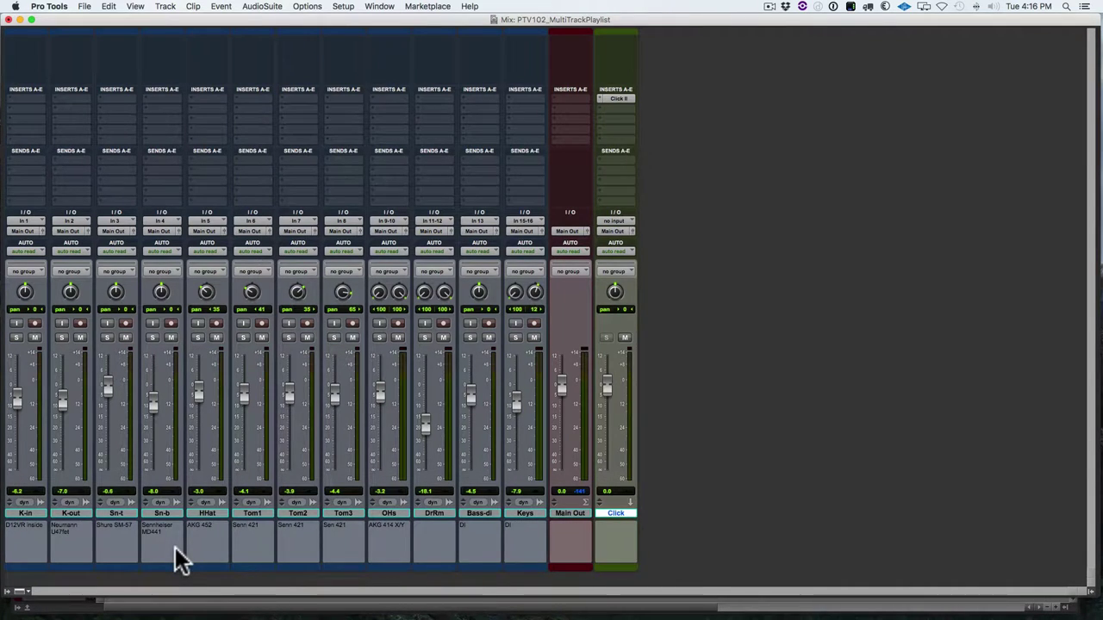
Select all tracks plus Click and send them to a new stereo aux track named qL-R
click(26, 513)
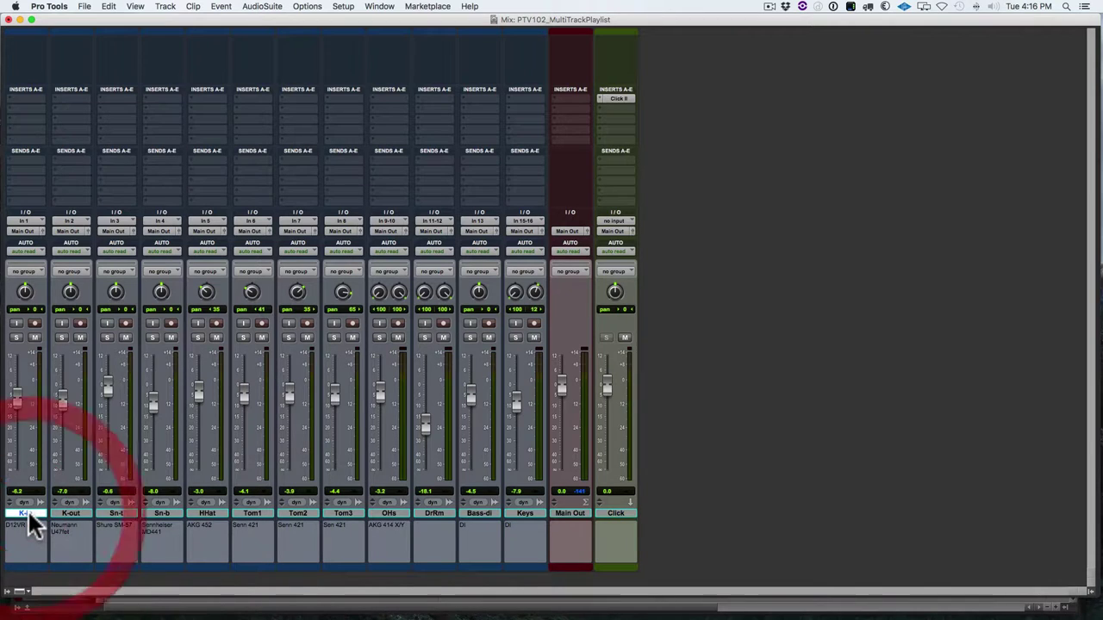
shift+click(437, 512)
shift+click(515, 512)
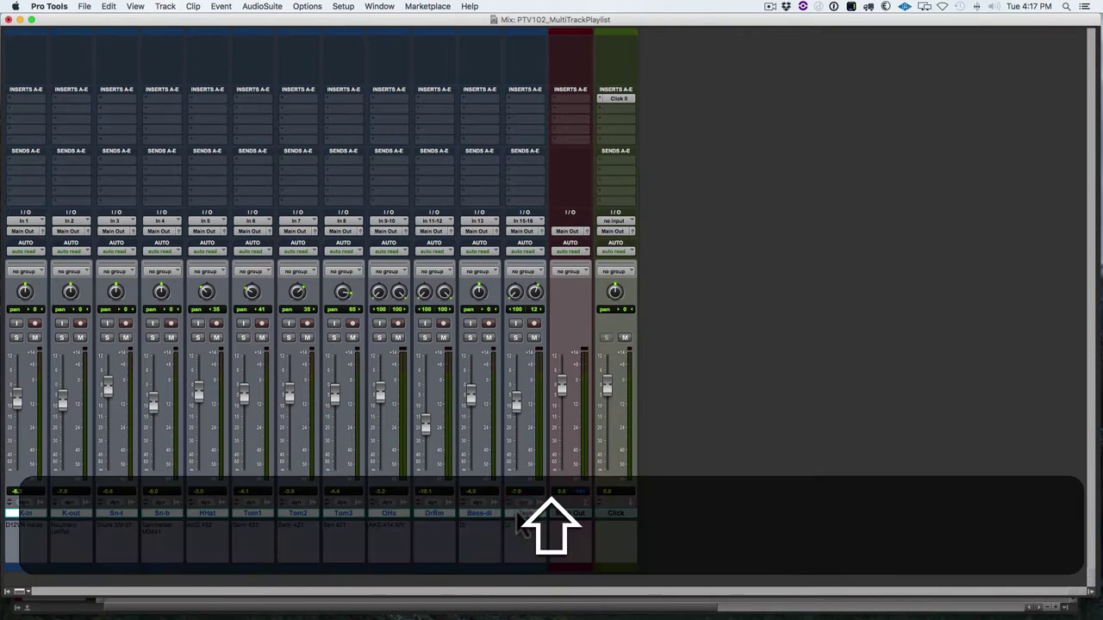
shift+super+click(609, 513)
alt+shift+click(601, 202)
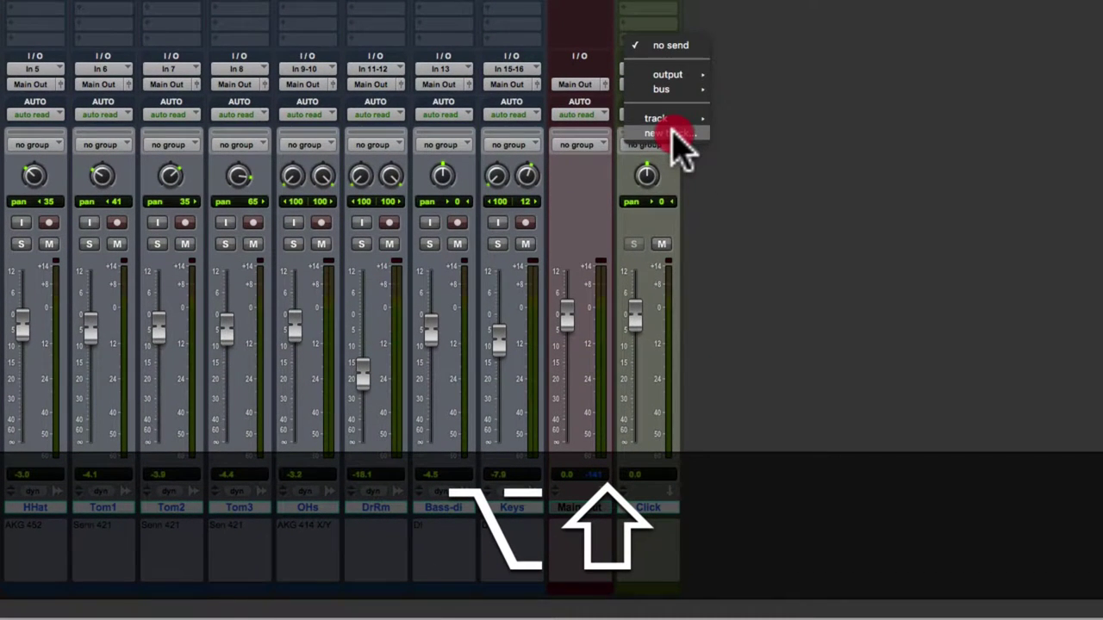
alt+shift+click(674, 134)
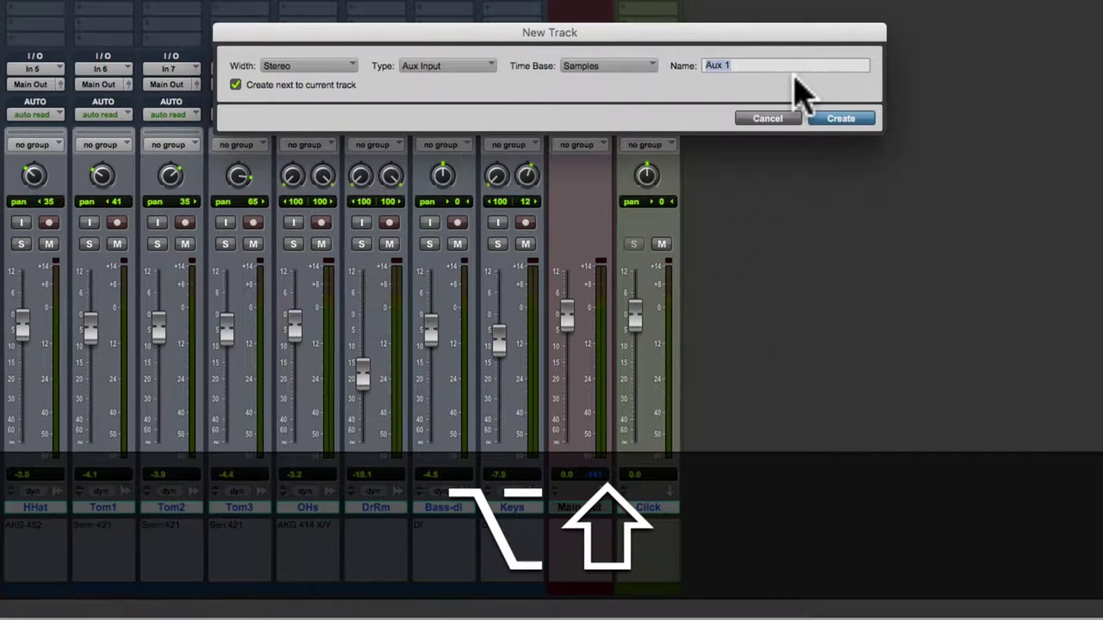
text(qL-R)
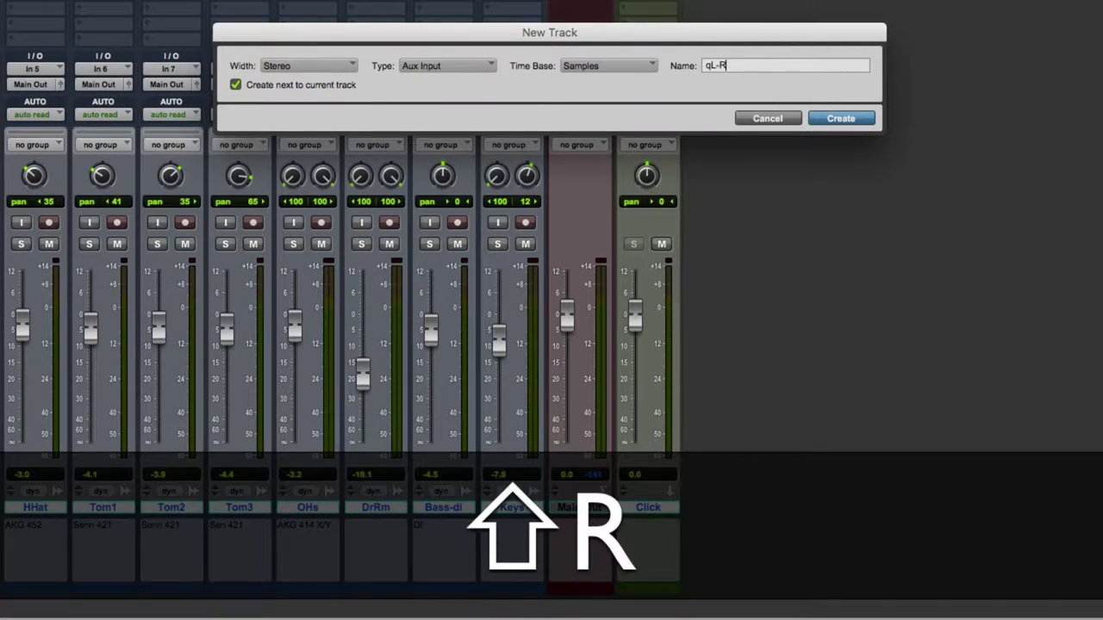
key(shift+Left)
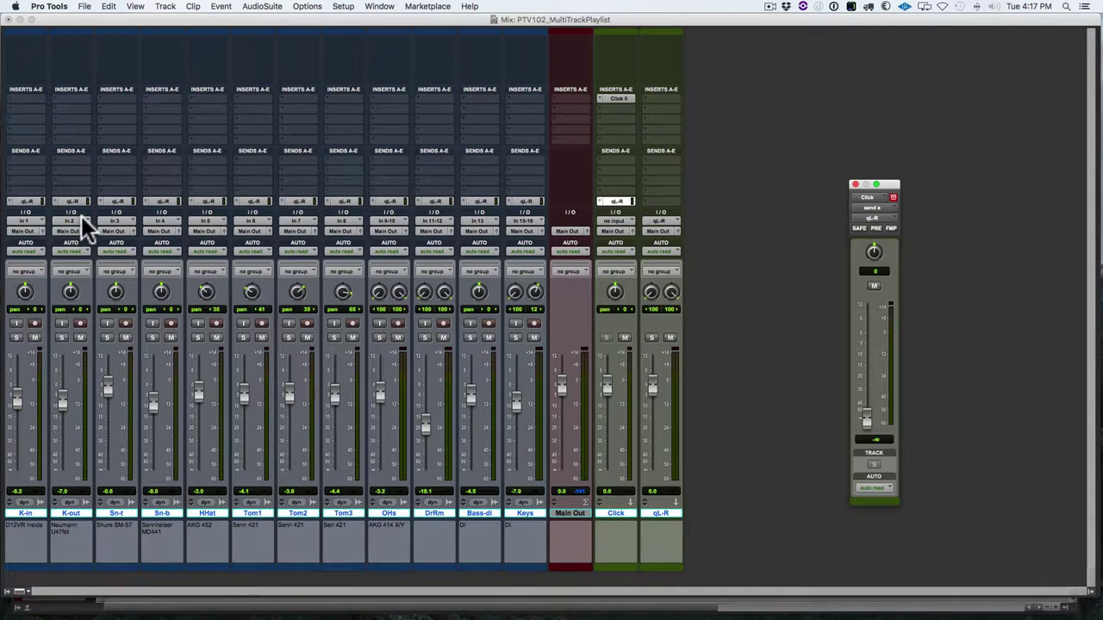
Select the qL-R aux track
super+click(661, 513)
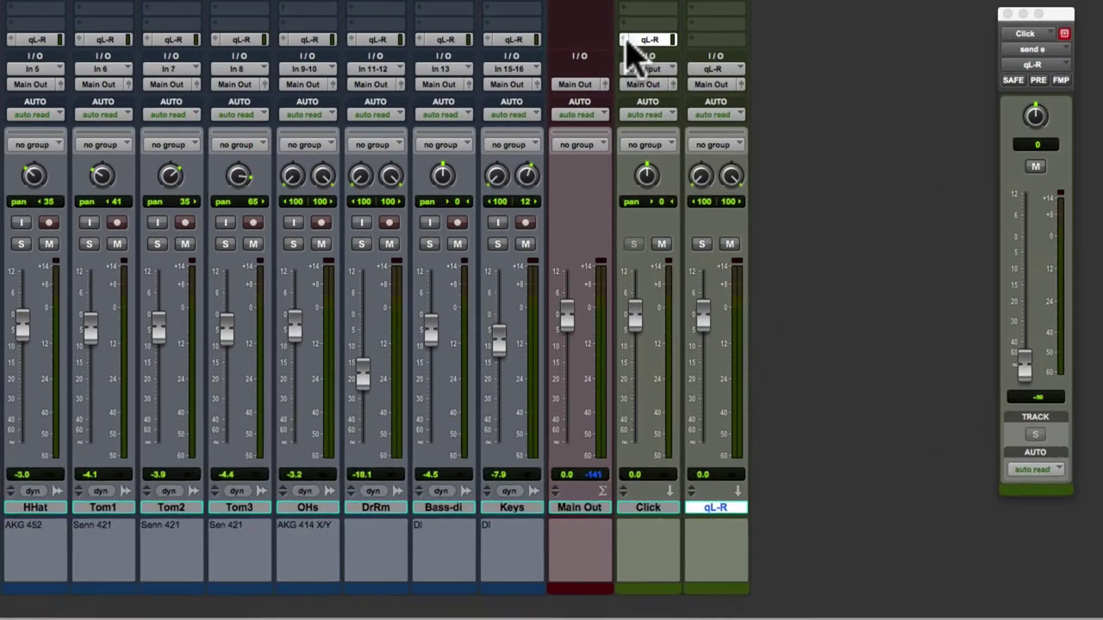
Create a mono aux track named qBass fed by a send from Bass-di
super+click(601, 202)
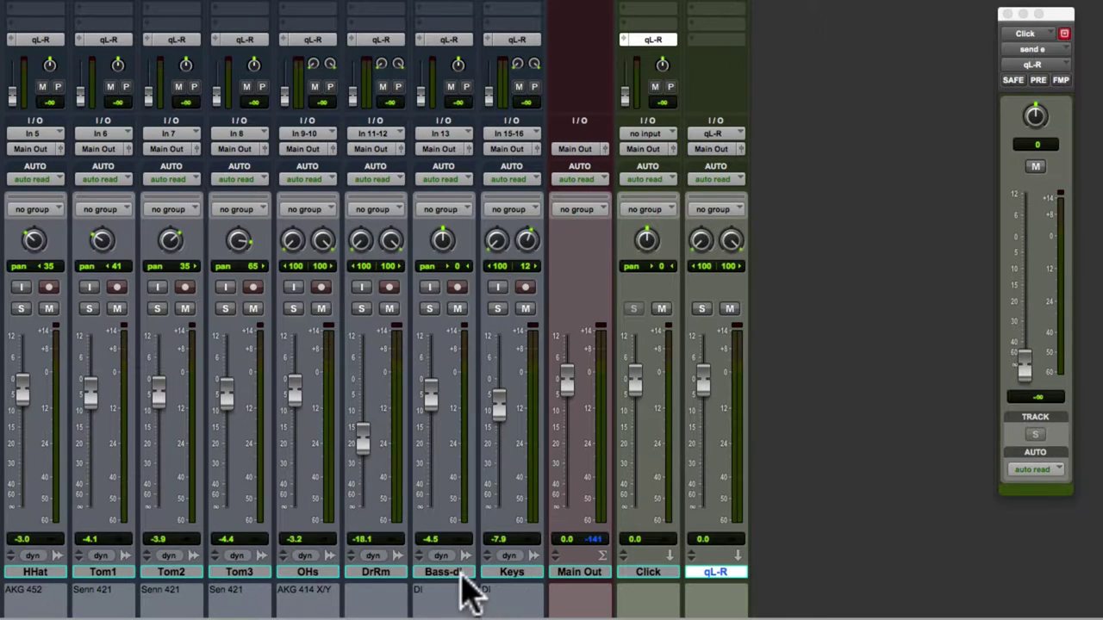
click(454, 572)
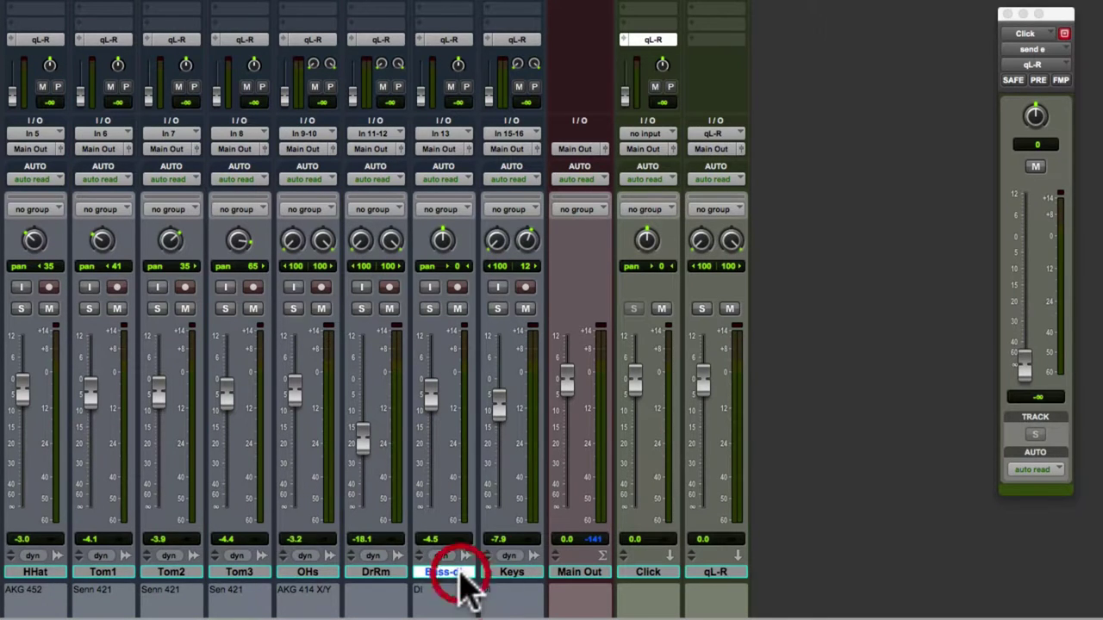
click(425, 53)
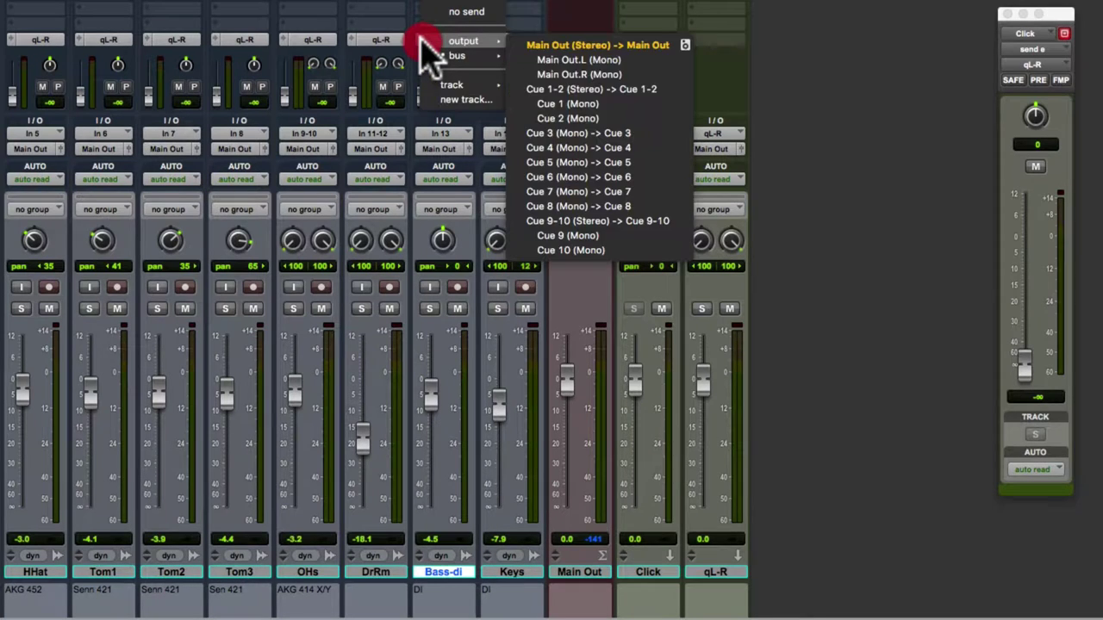
click(436, 103)
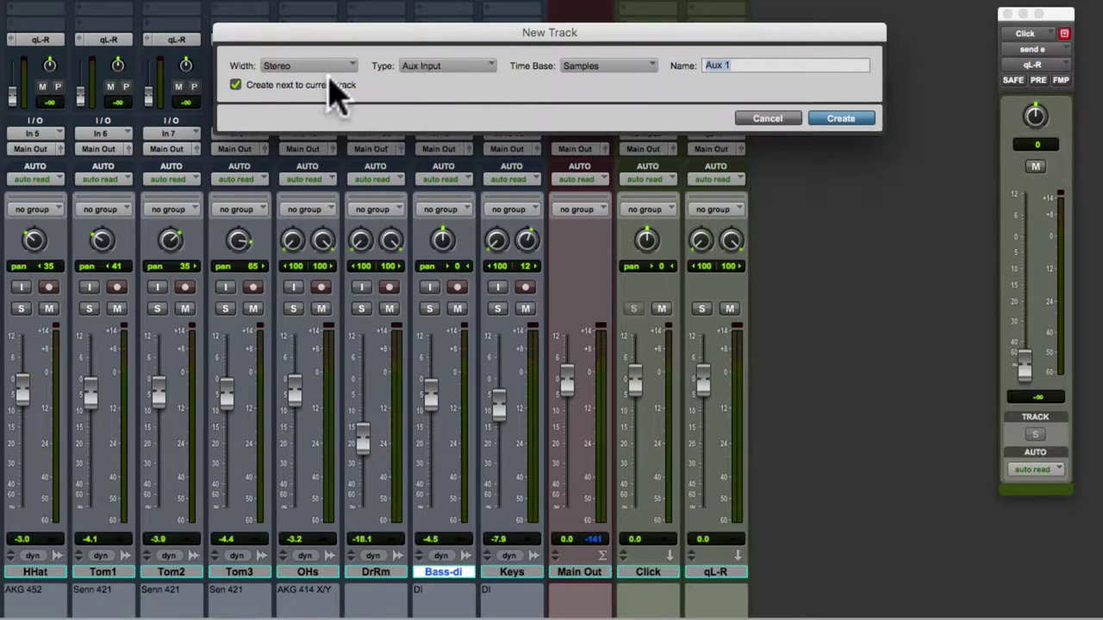
key(super+Left)
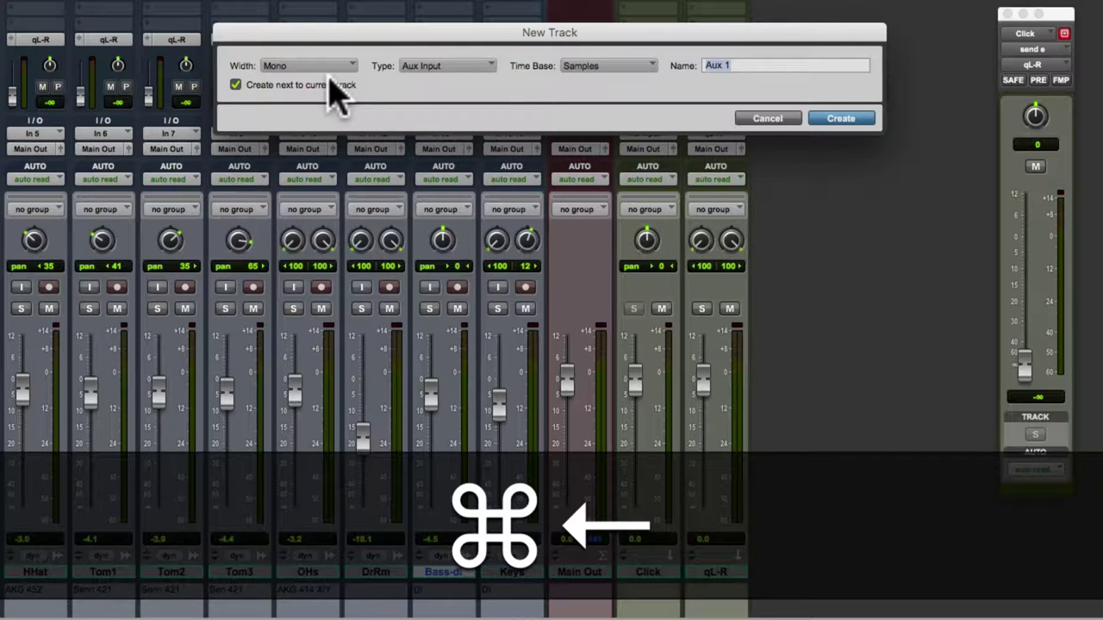
text(qBass)
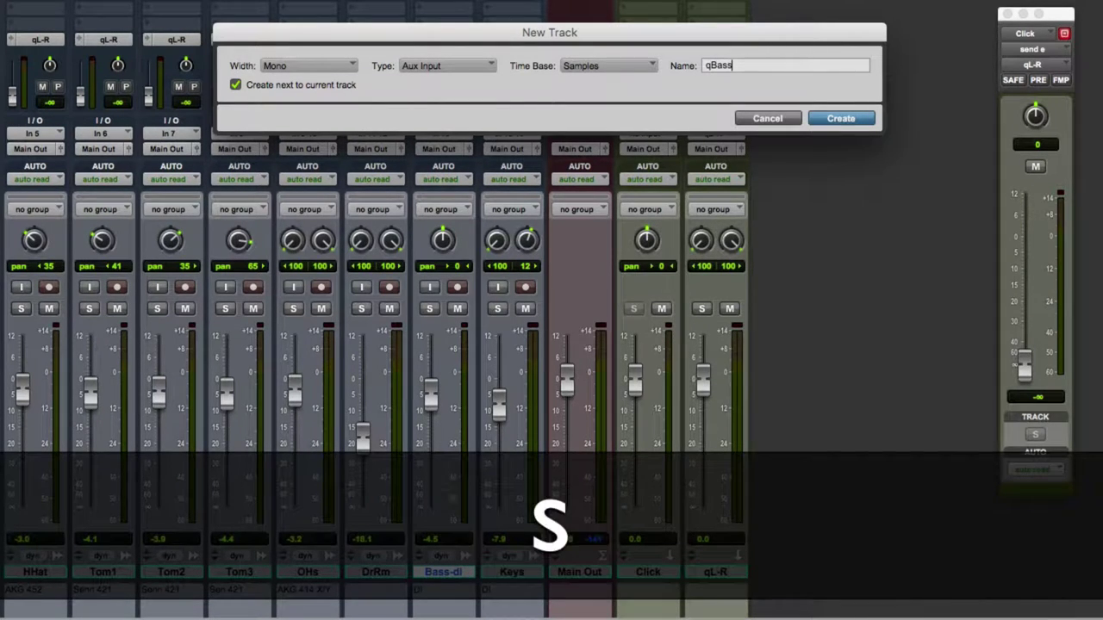
key(Return)
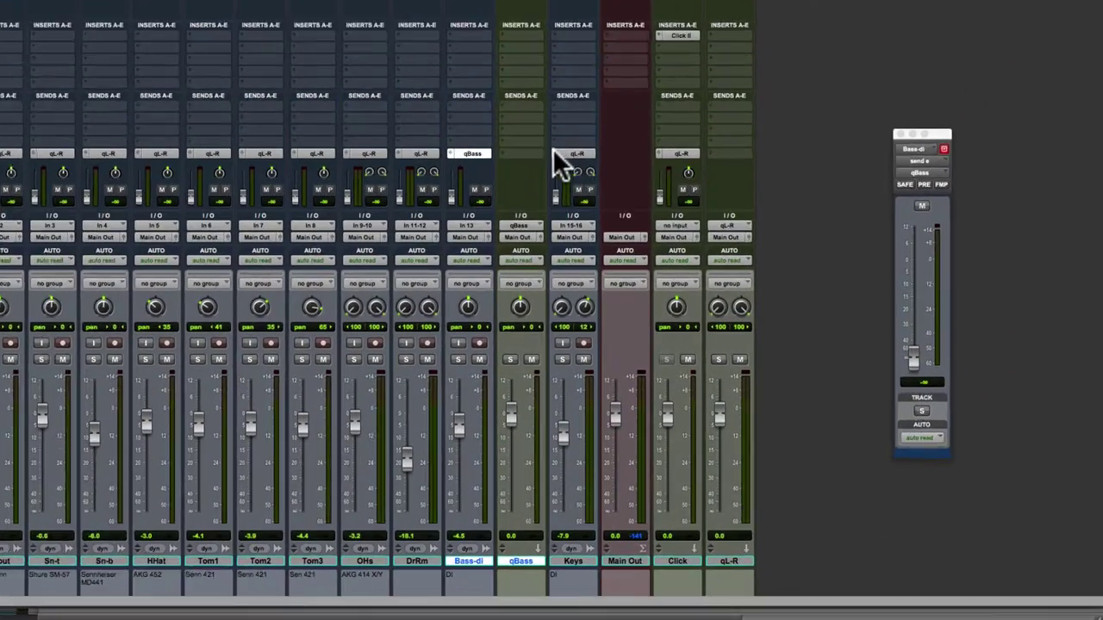
Create aux tracks qKeys and qClick fed by sends from the Keys and Click tracks
drag(558, 191, 587, 253)
drag(600, 109, 602, 110)
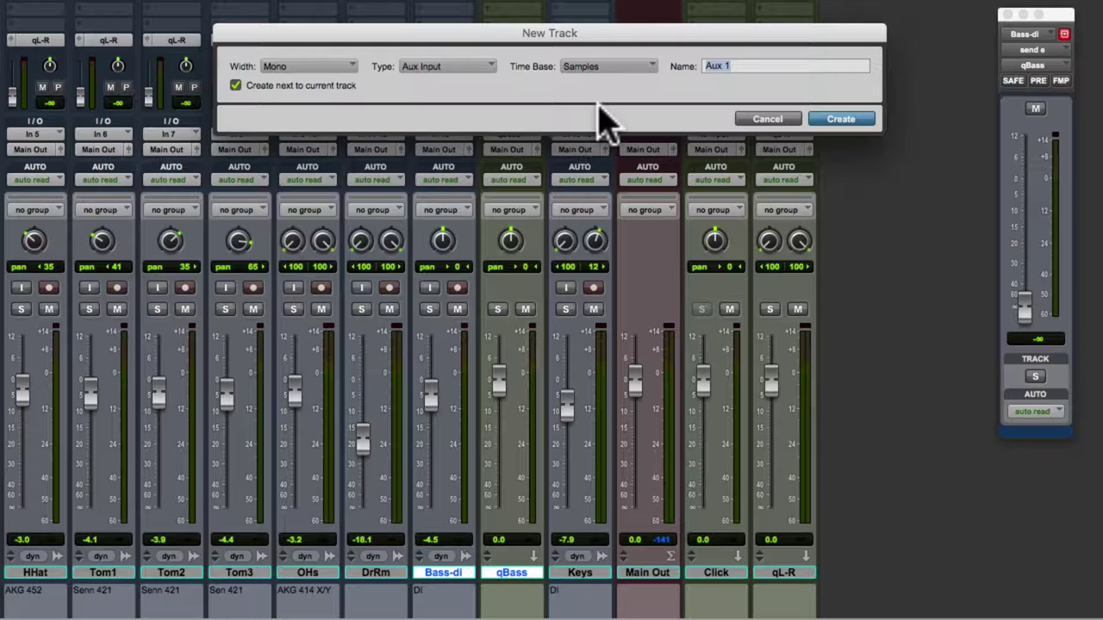
text(qKeys)
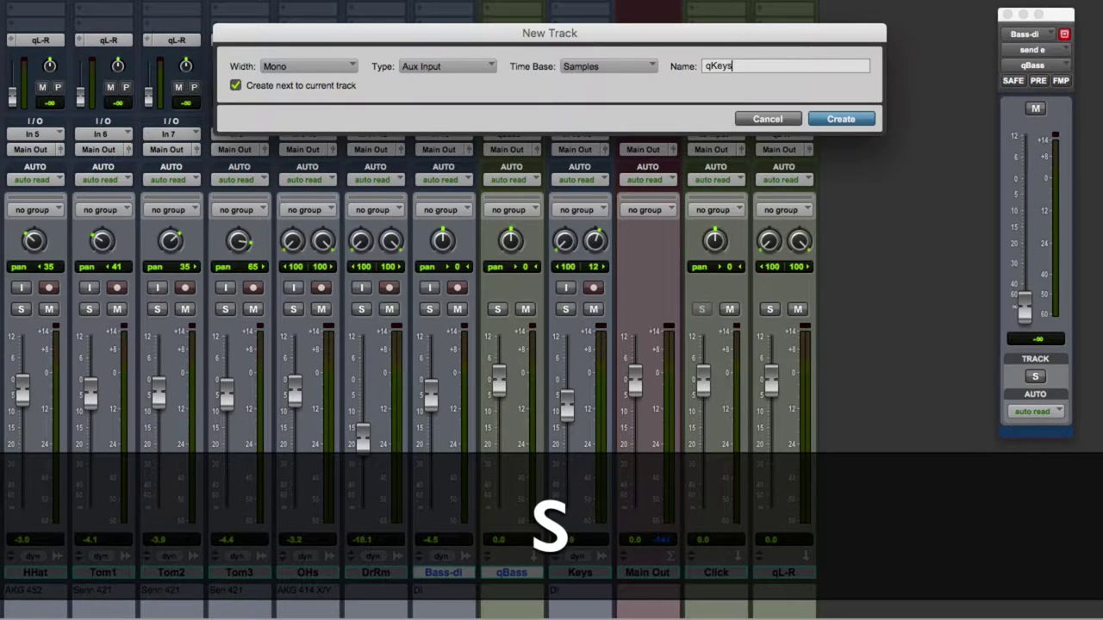
key(Return)
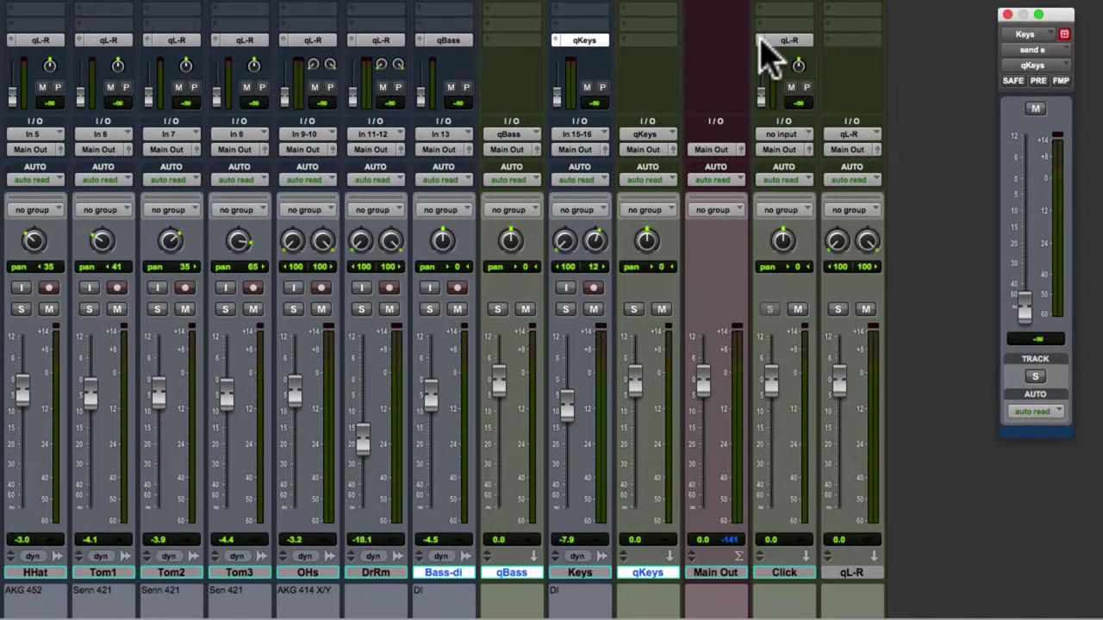
click(758, 40)
click(782, 93)
key(super+shift+n)
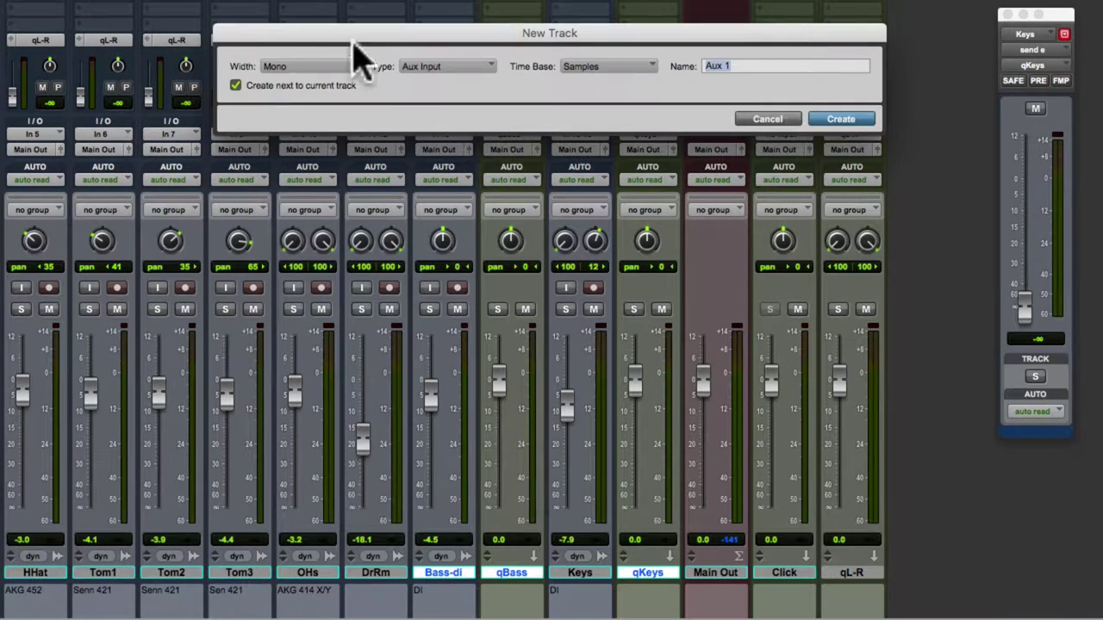
text(qClick)
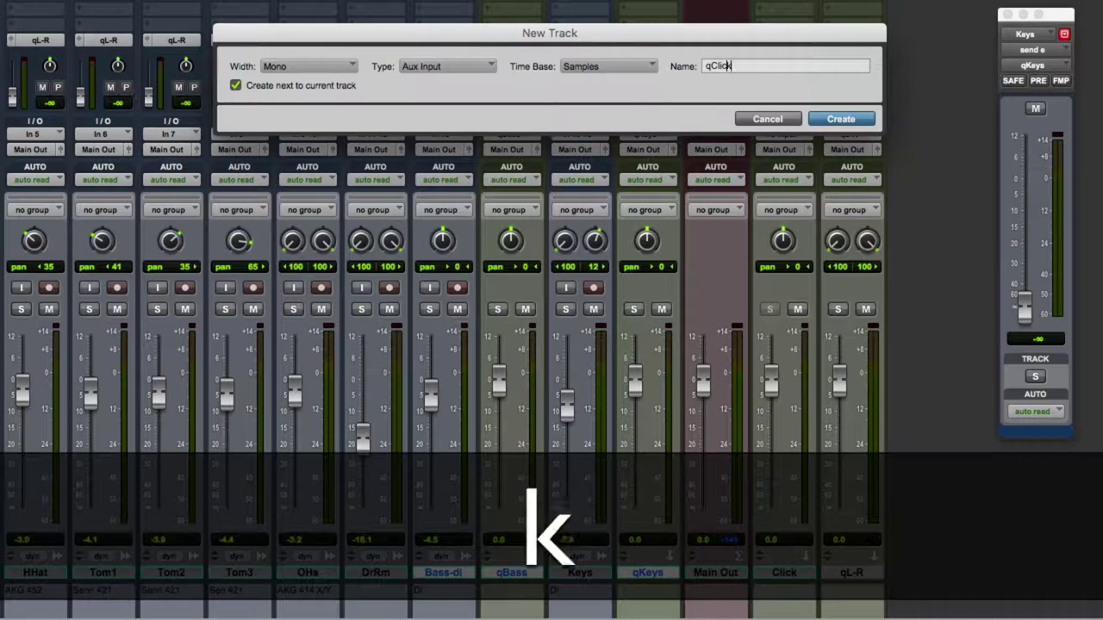
key(Return)
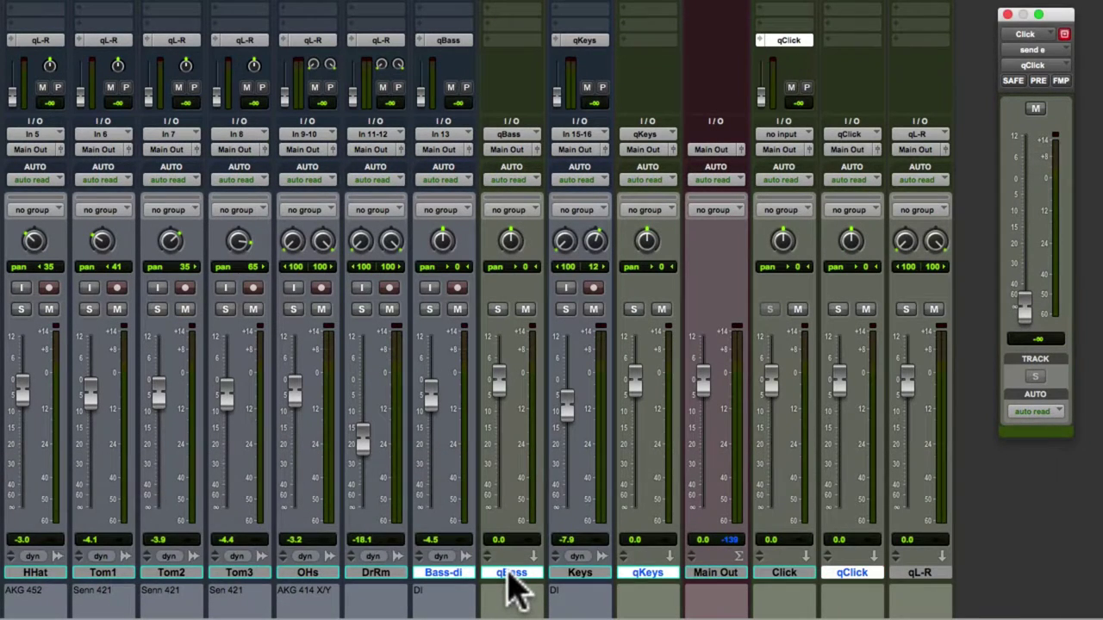
Move qBass, qKeys and qClick to the mixer's right end after qL-R, then select qL-R through qClick
alt+click(512, 574)
super+click(648, 574)
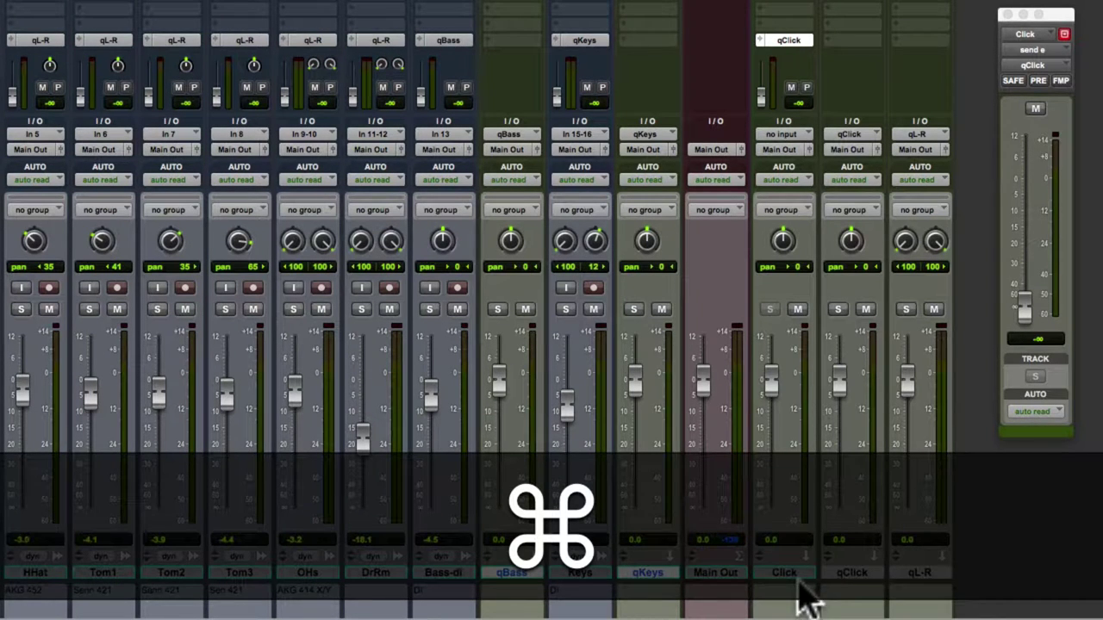
super+click(845, 575)
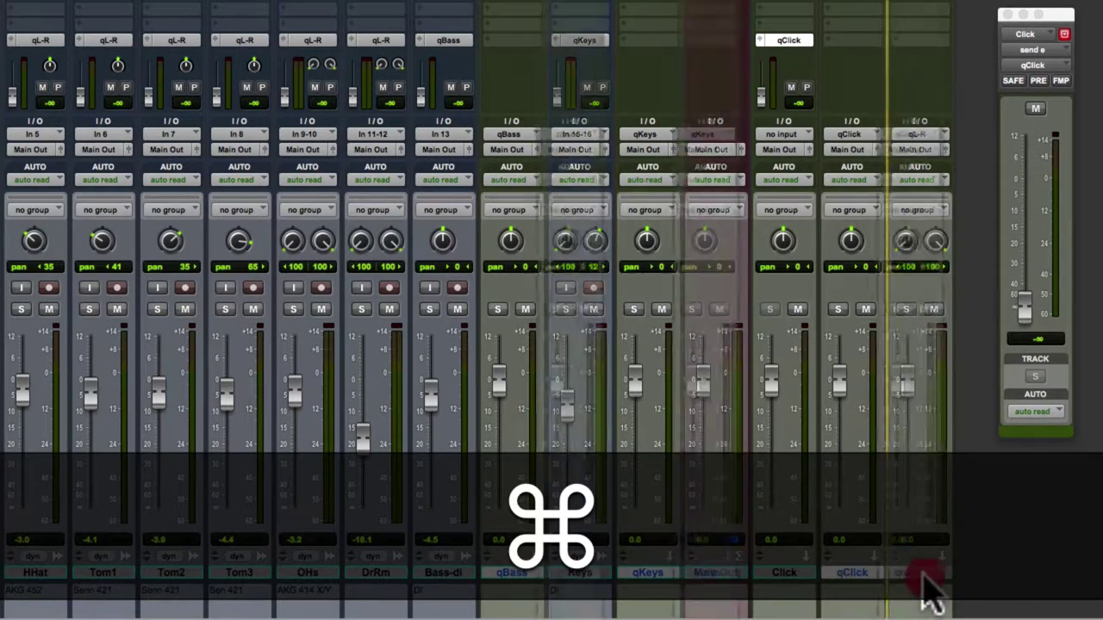
drag(935, 595, 954, 591)
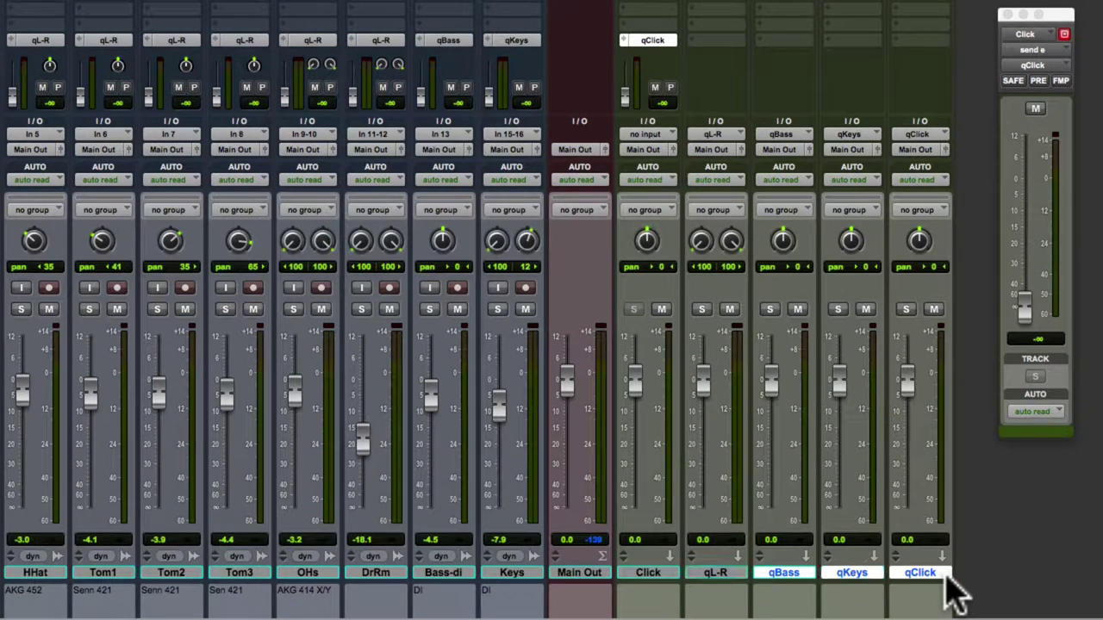
click(717, 573)
shift+click(909, 573)
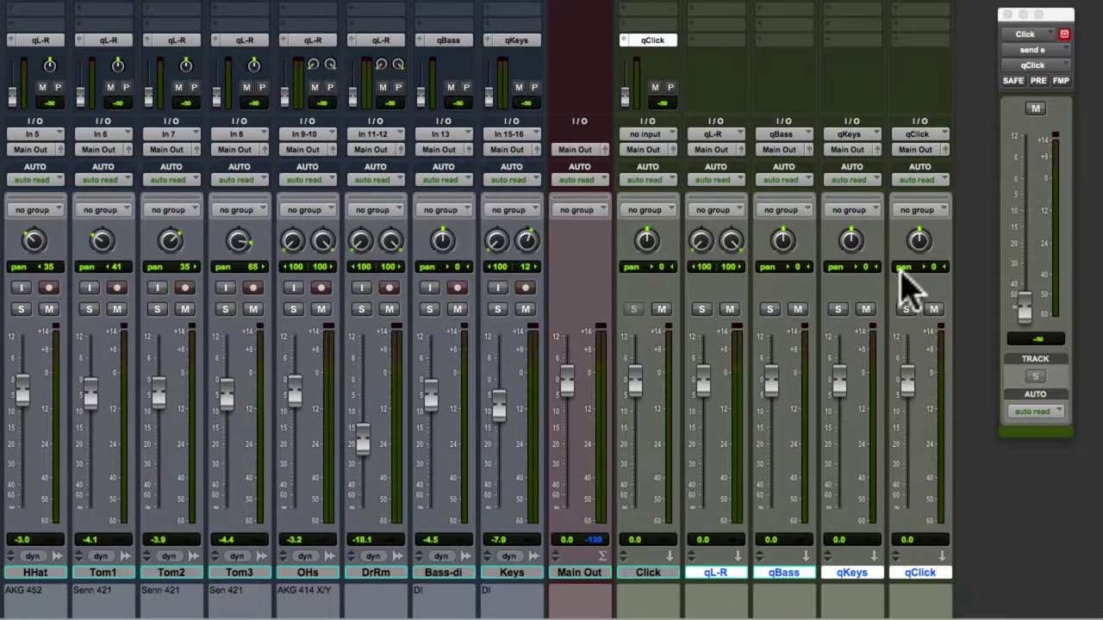
alt+shift+super+click(836, 310)
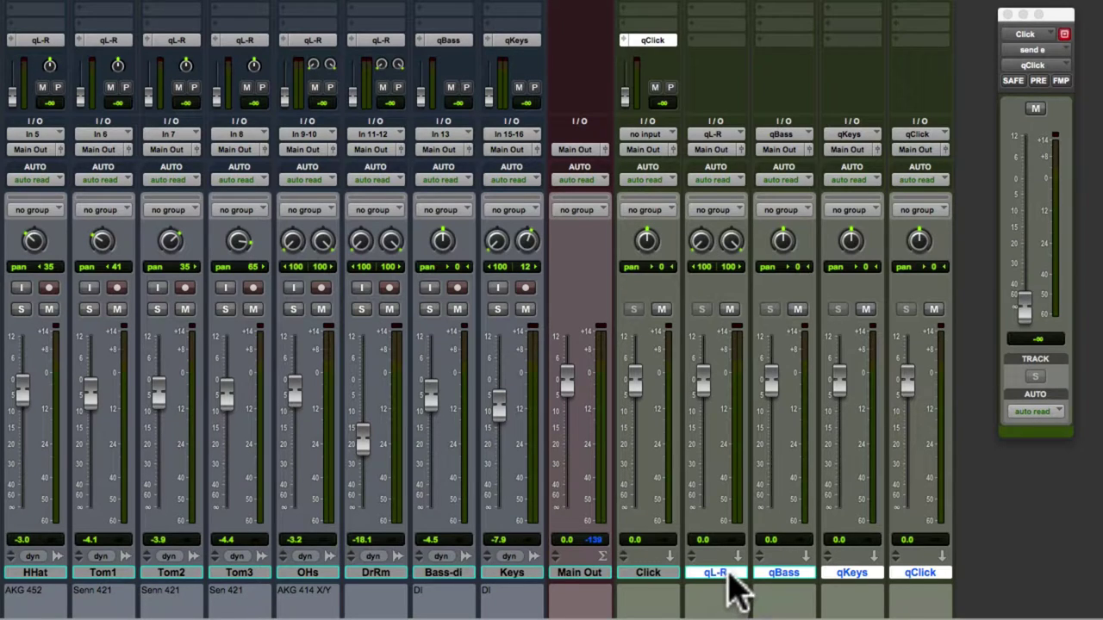
Deselect qL-R and cascade the qBass, qKeys and qClick outputs to Cue 3, 4 and 5
super+click(729, 574)
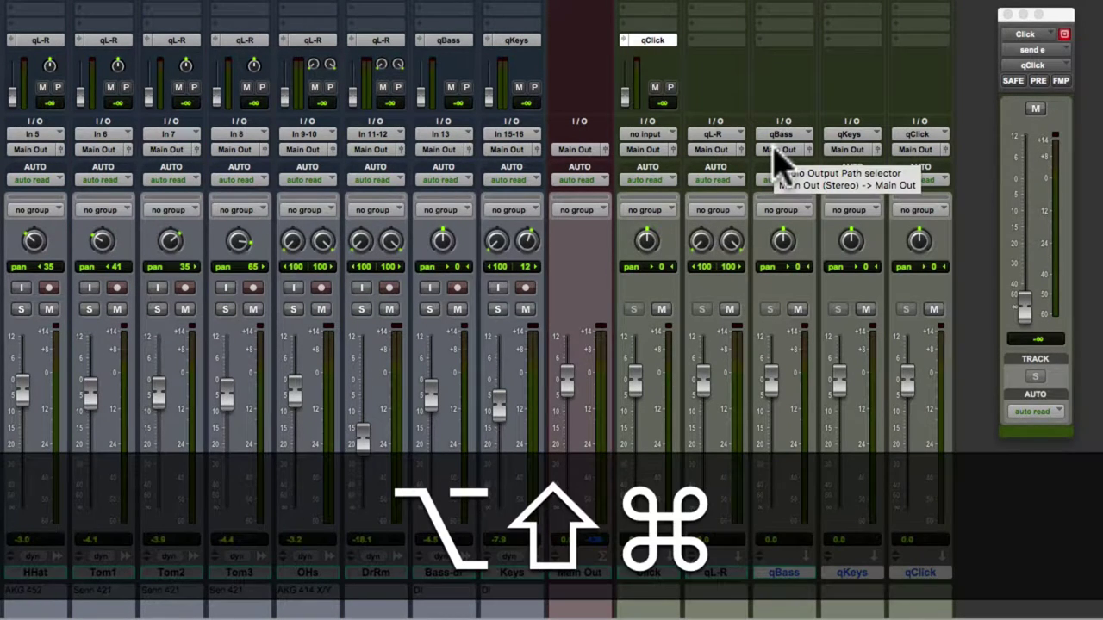
alt+shift+super+click(778, 150)
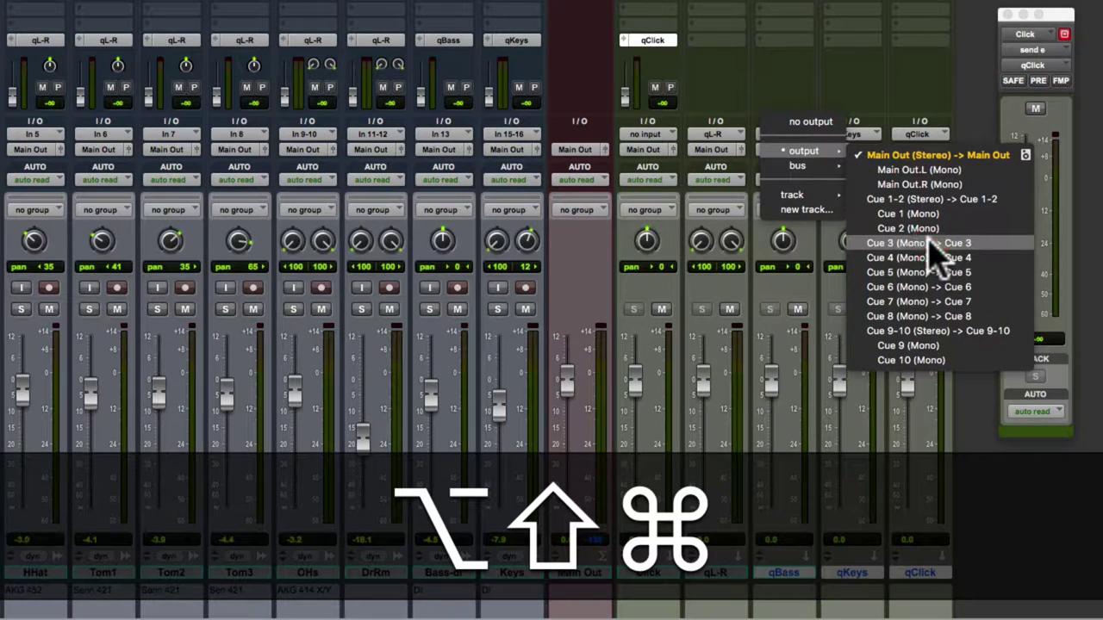
alt+shift+super+click(930, 244)
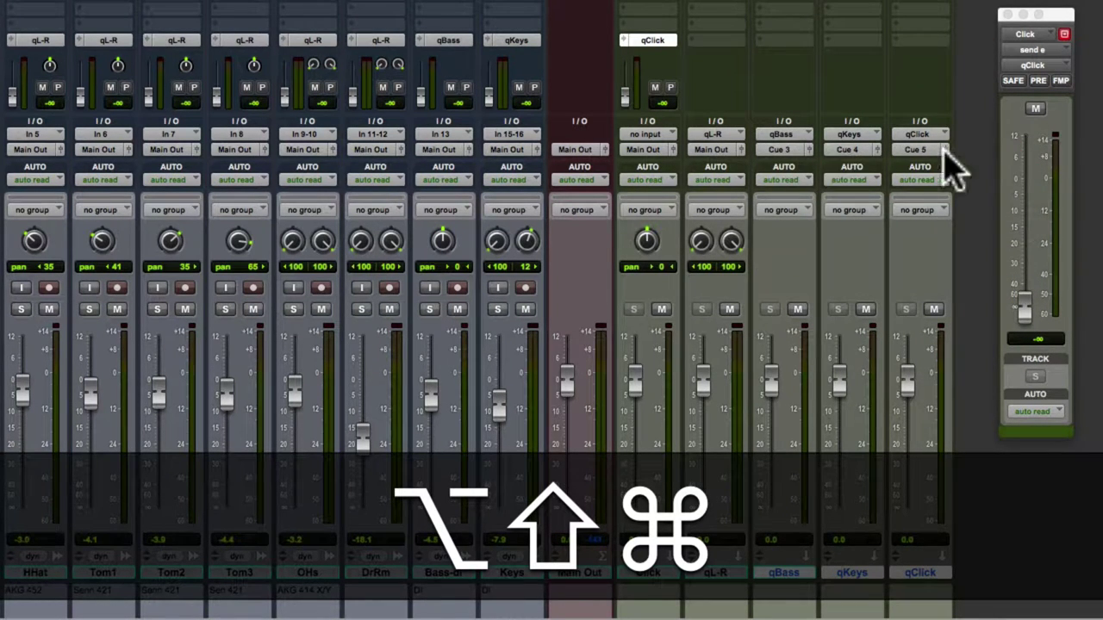
Route the qL-R output to Cue 1-2 (Stereo)
click(707, 150)
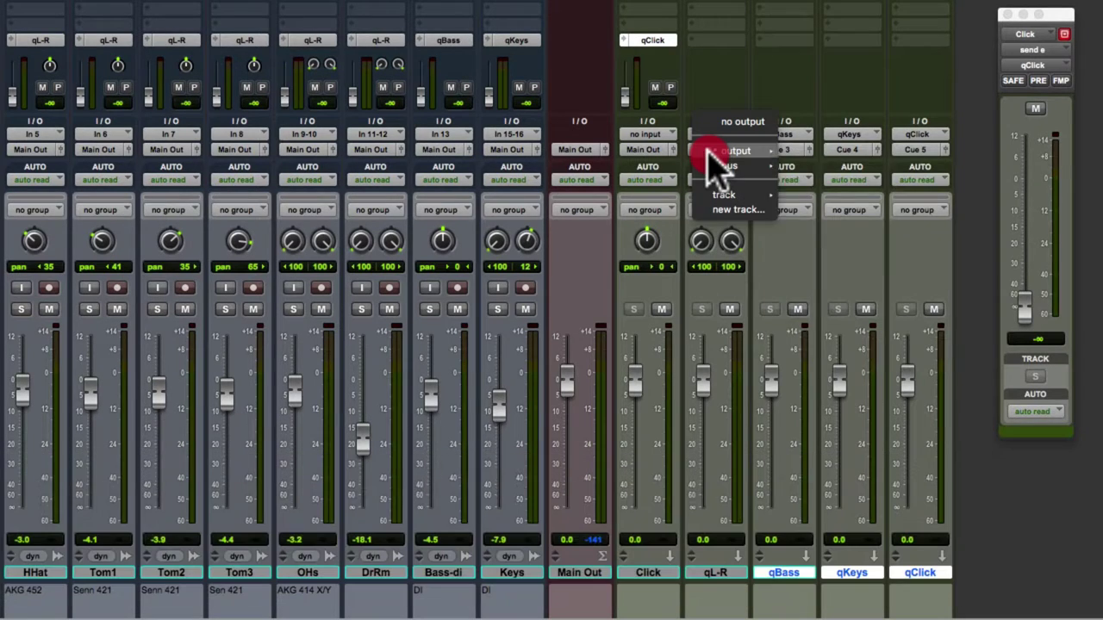
mouse_move(709, 151)
click(819, 199)
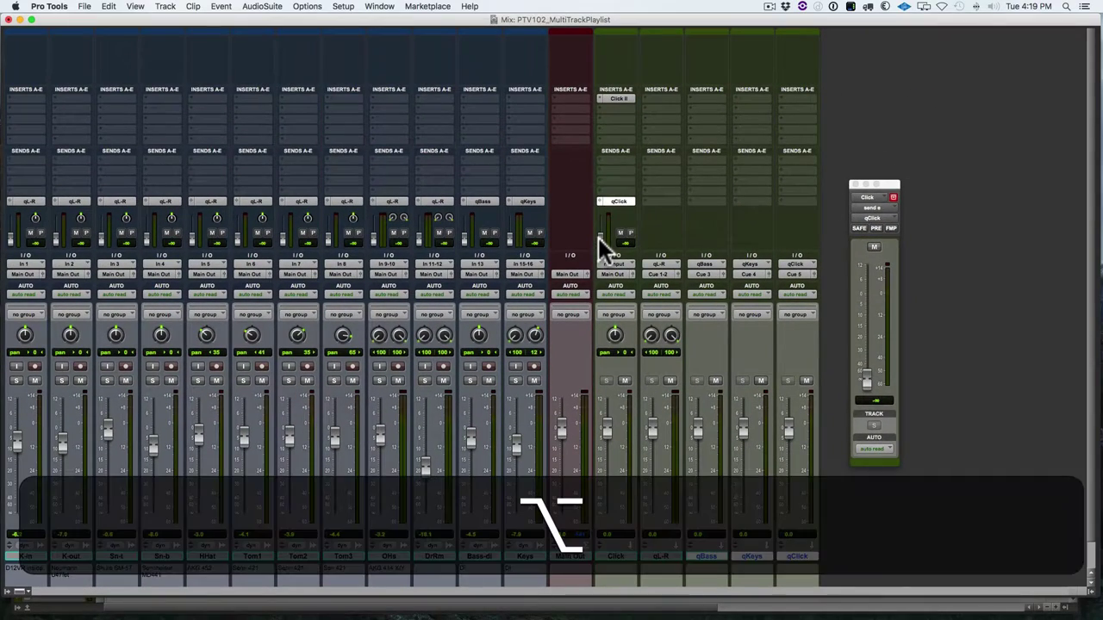
Reset the qClick, qKeys and qBass send levels to 0.0
alt+click(601, 223)
alt+click(512, 236)
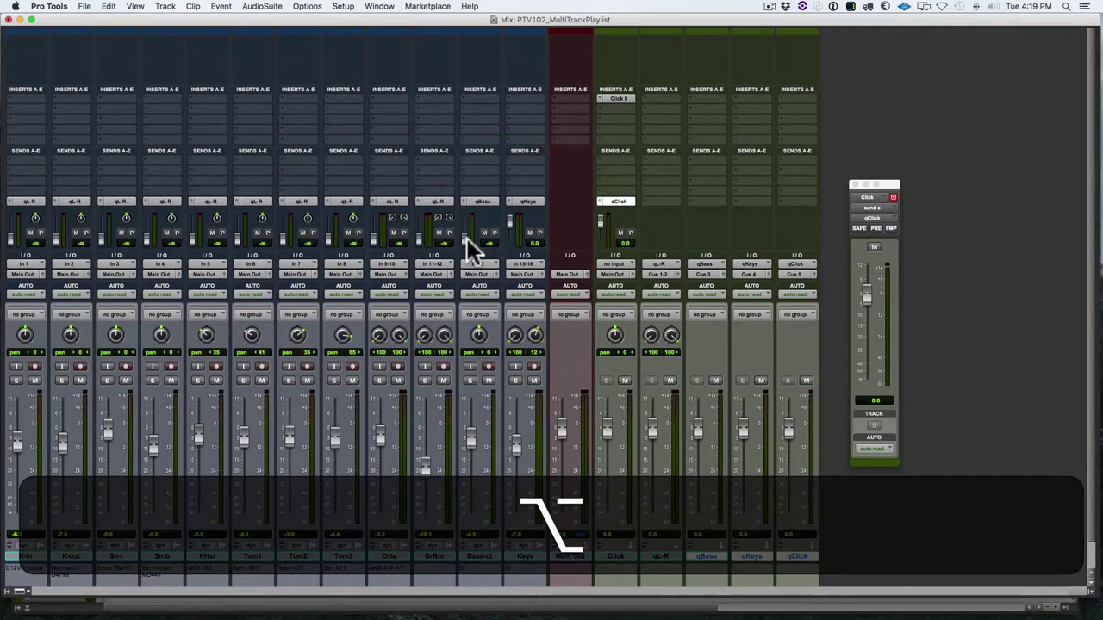
alt+click(467, 240)
Select tracks K-in to DrRm and lower the Sn-b fader to -19.8 and HHat to -17.4
click(437, 557)
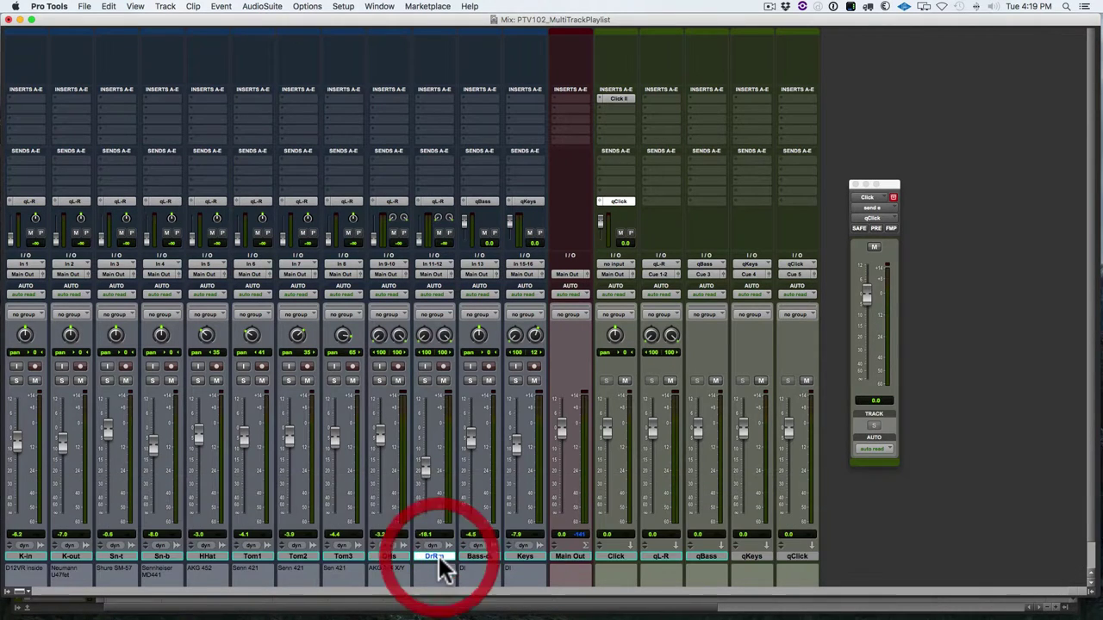
shift+click(24, 558)
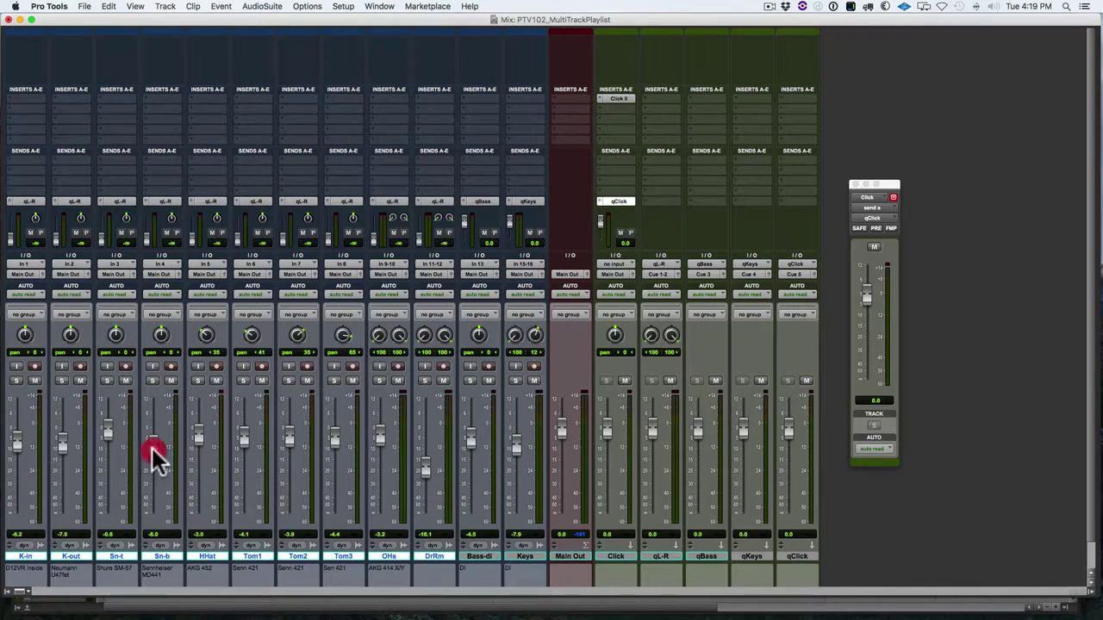
drag(152, 448, 157, 473)
drag(198, 468, 190, 474)
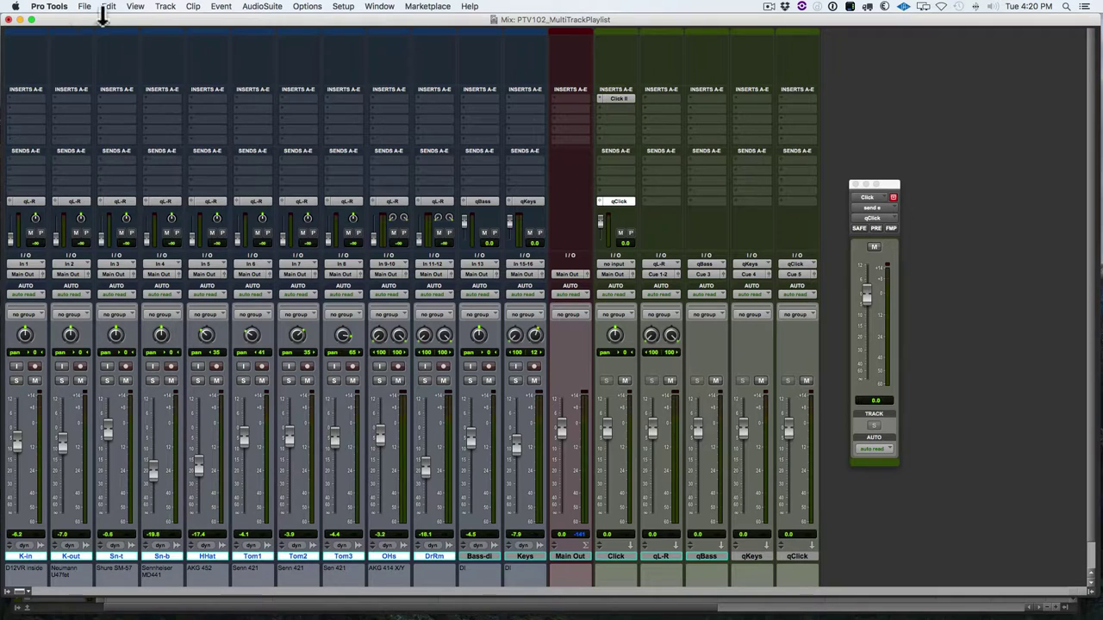
Copy the selected tracks' current volume and pan values into Send E
click(106, 9)
mouse_move(157, 354)
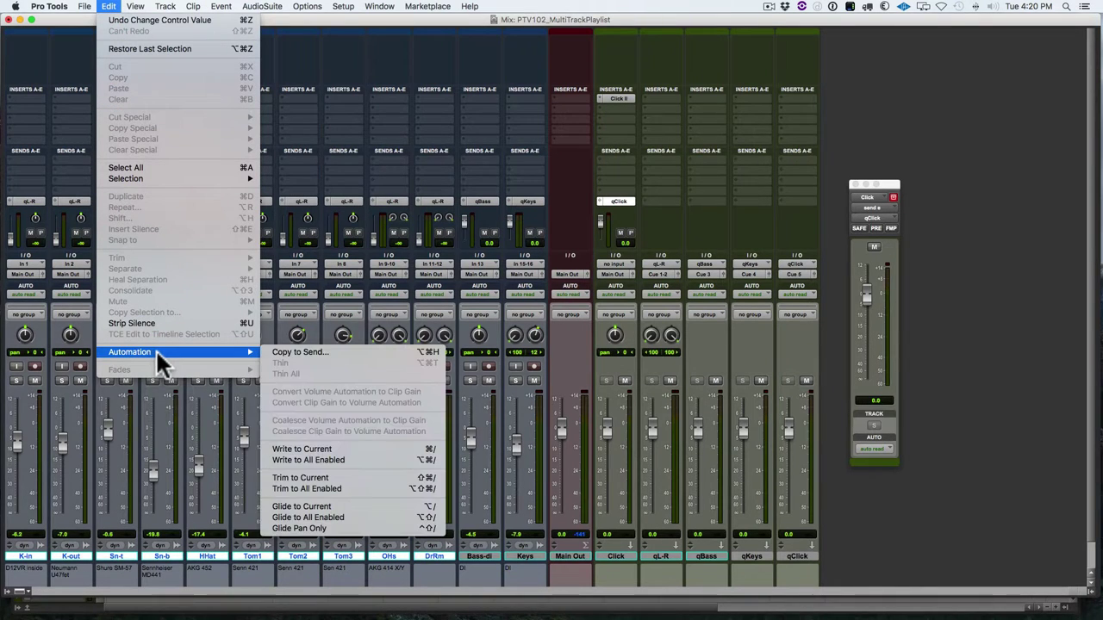
click(297, 351)
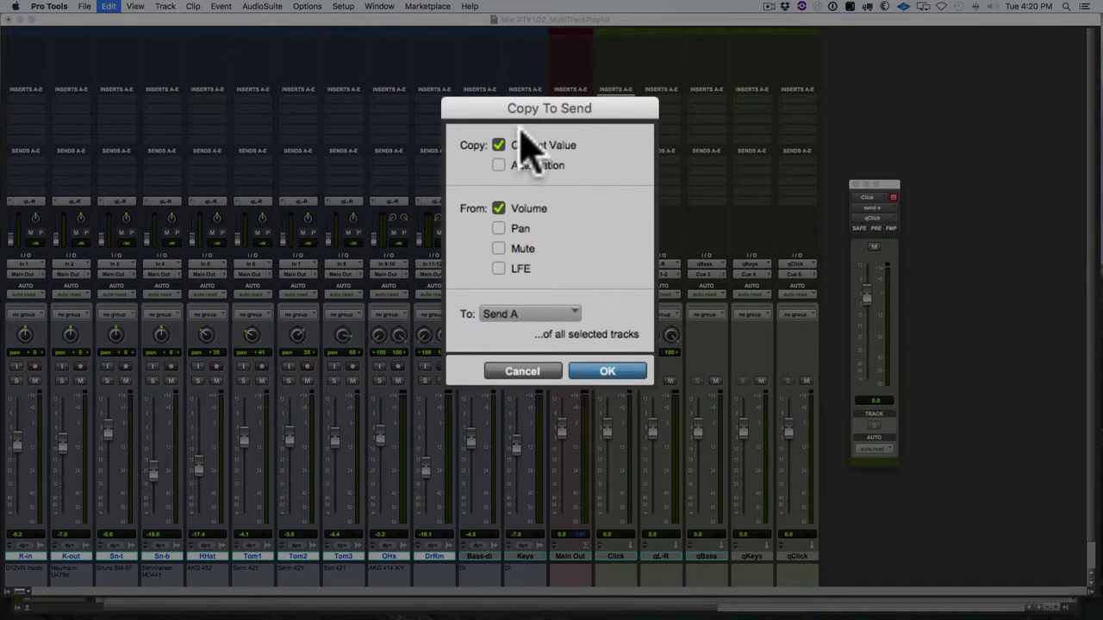
click(499, 228)
drag(514, 317, 521, 366)
click(609, 370)
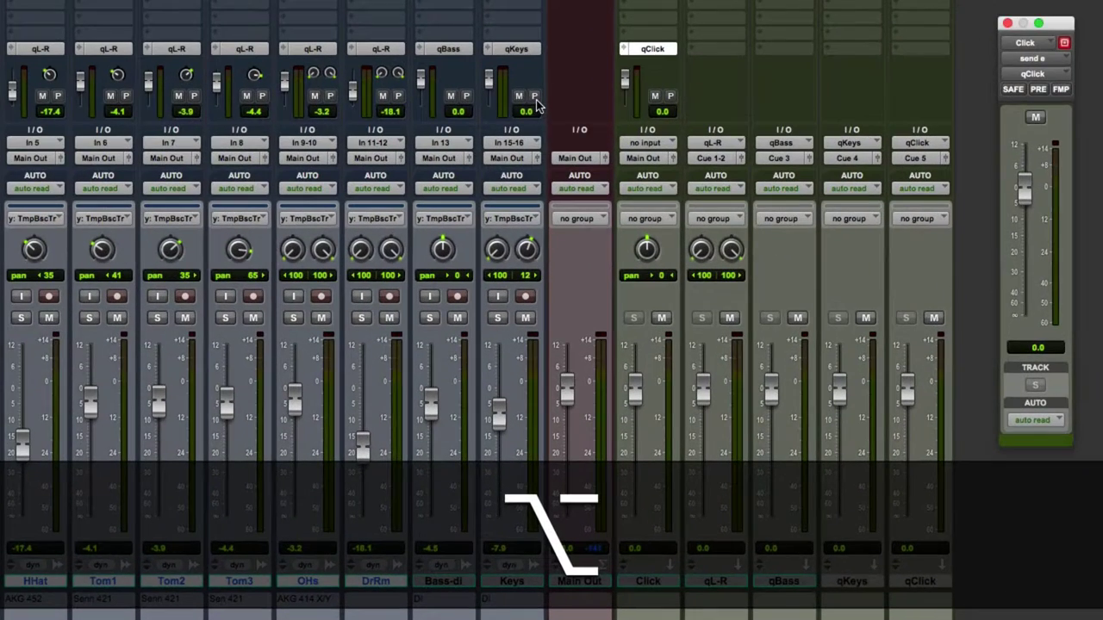
Undo a pre-fader change to the cue sends, then select the twelve tracks from Keys to K-in
alt+click(539, 233)
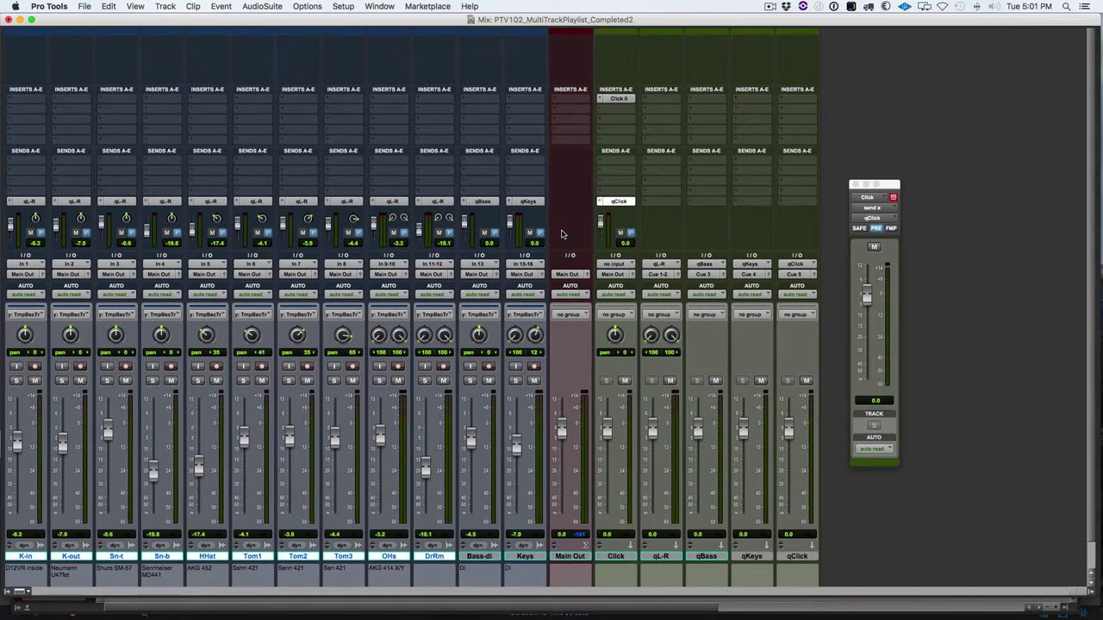
key(super+shift+z)
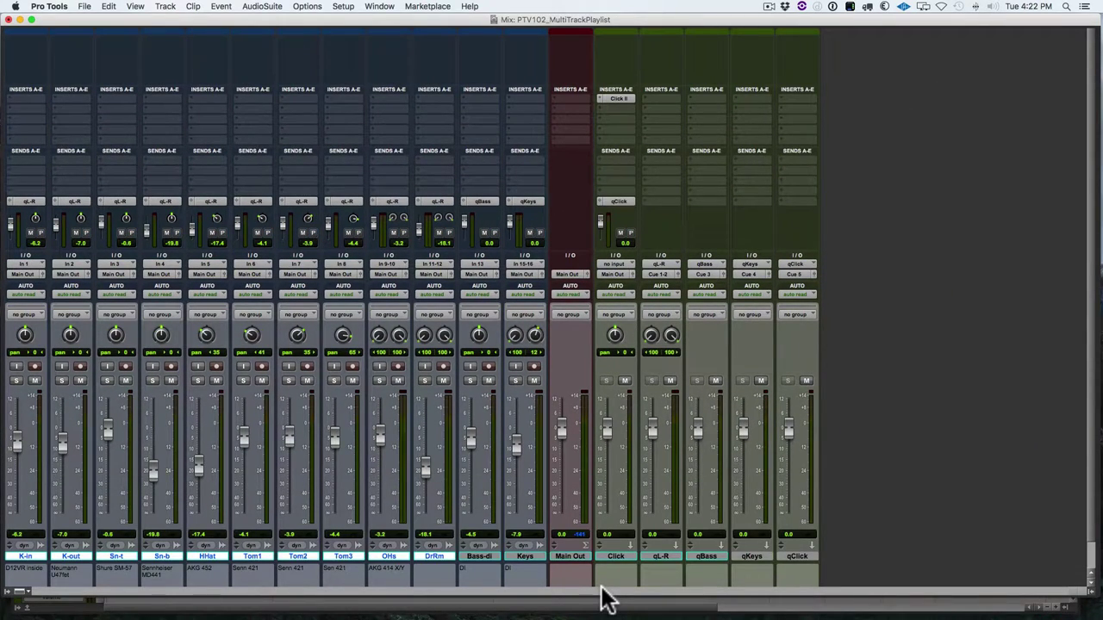
click(528, 556)
shift+click(29, 558)
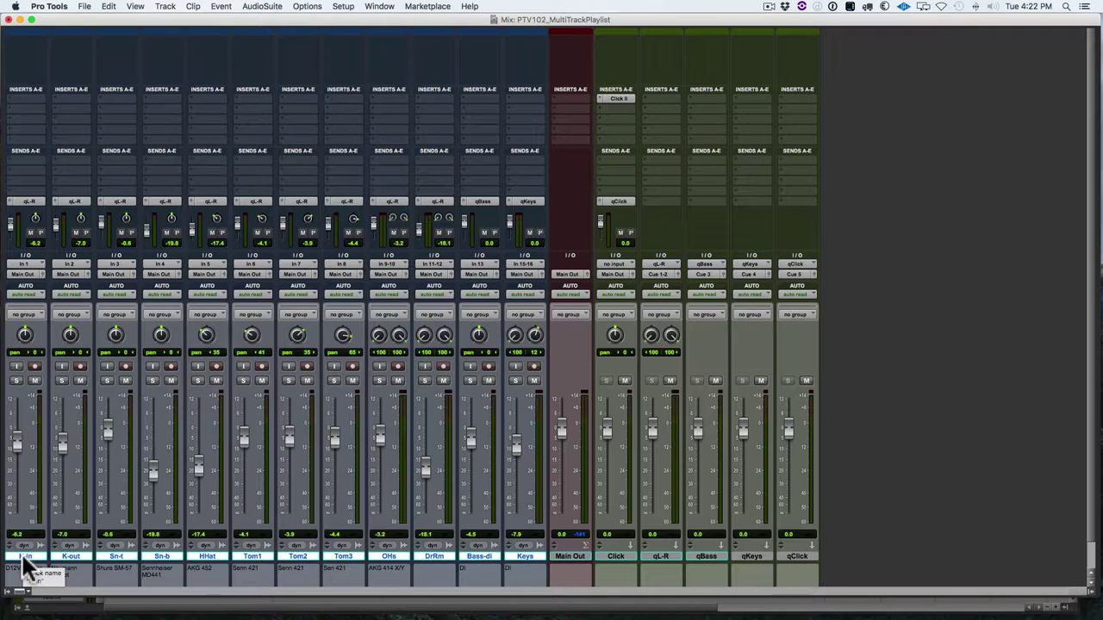
Create a mix/edit group named TempBasicTrk with ID y from tracks K-in to Keys
key(super)
key(super+g)
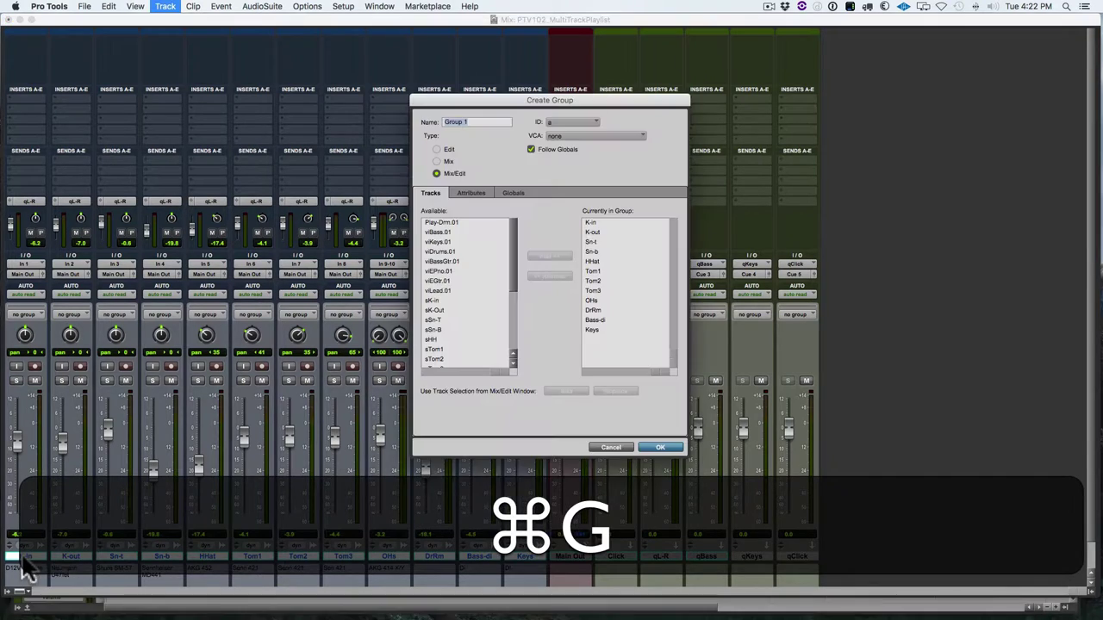
text(T)
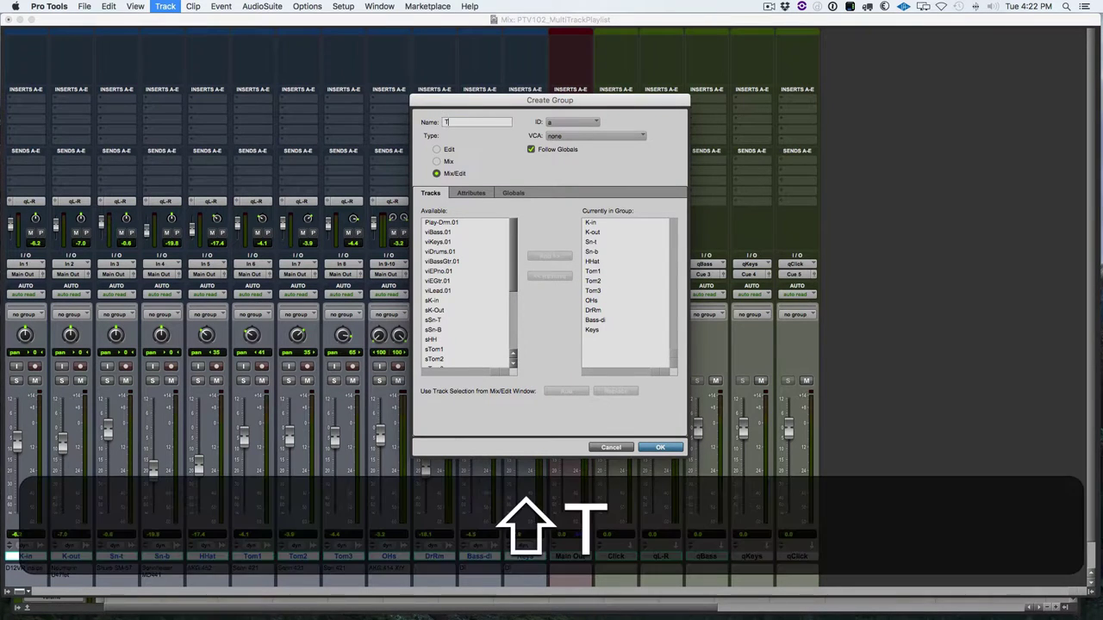
text(omPAnic)
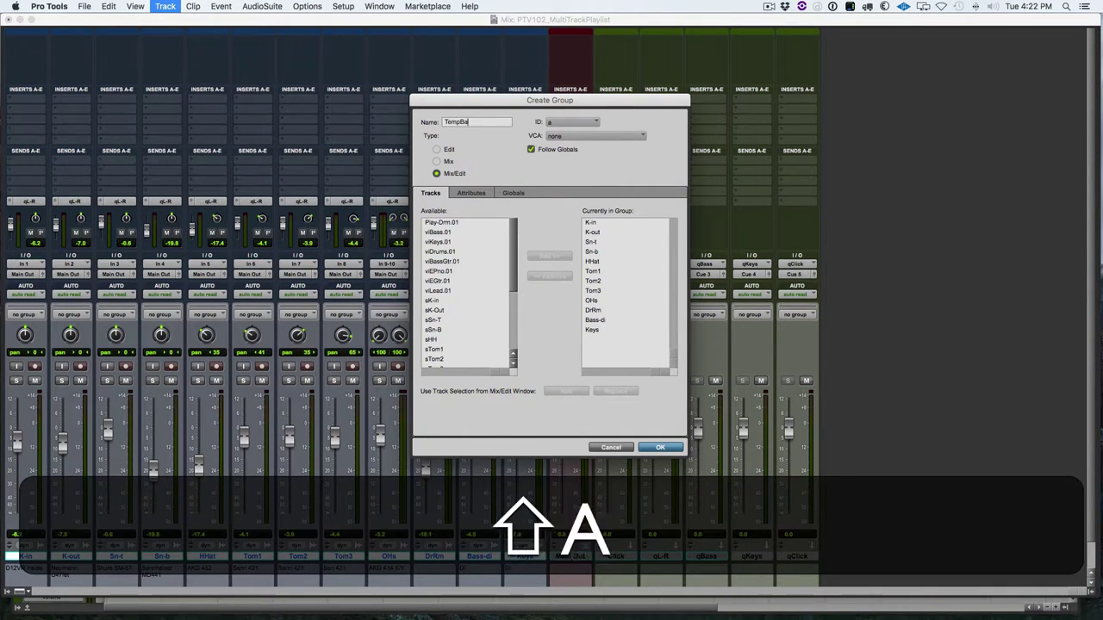
text(TRk)
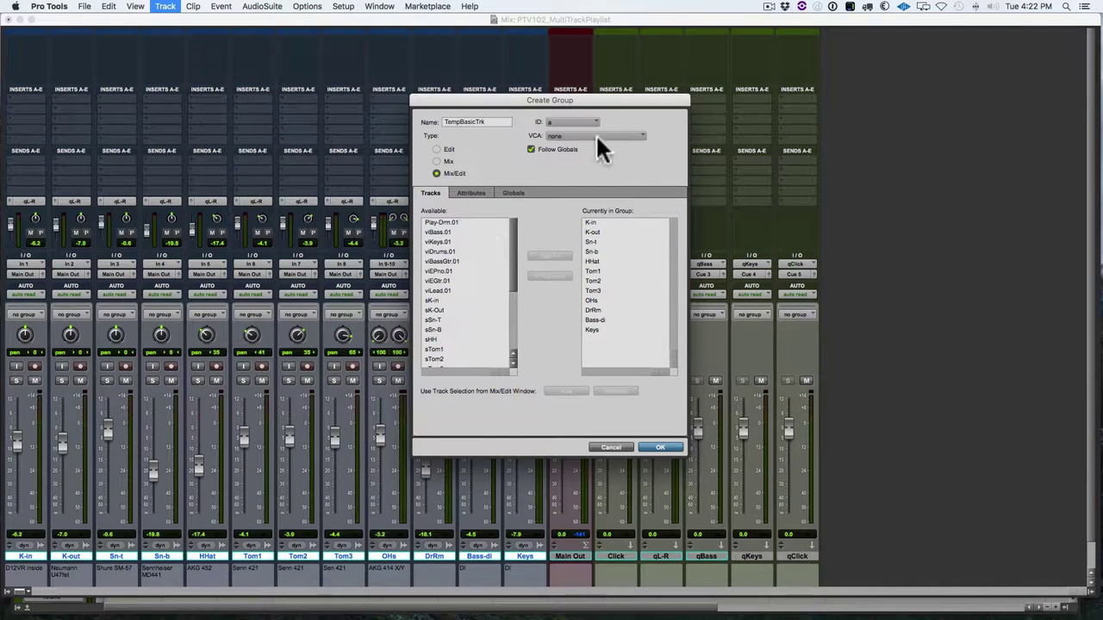
click(588, 124)
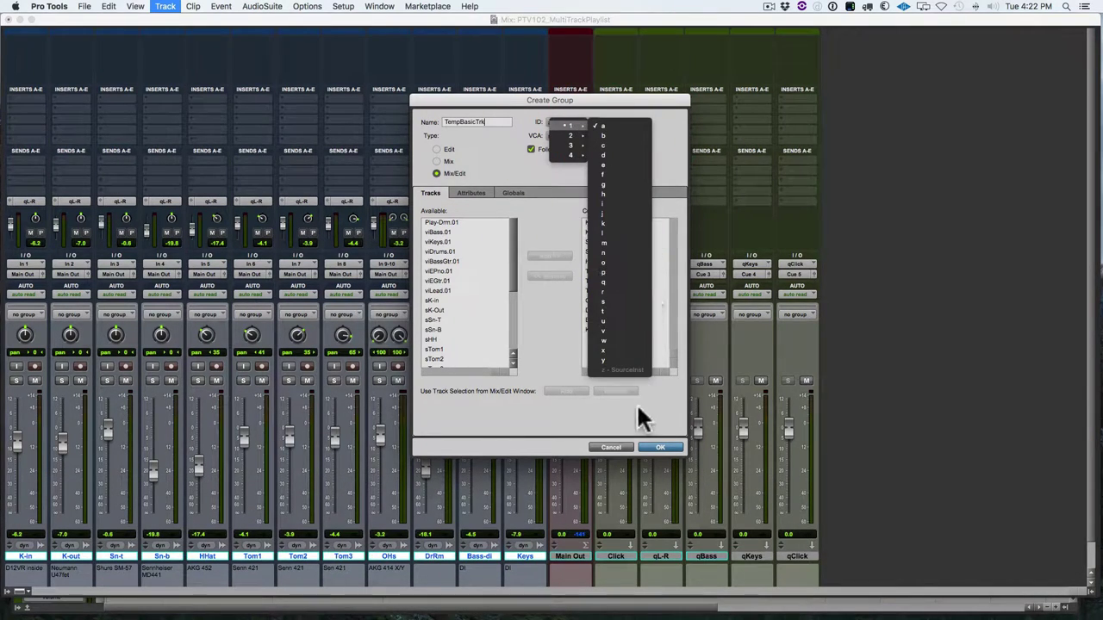
click(615, 359)
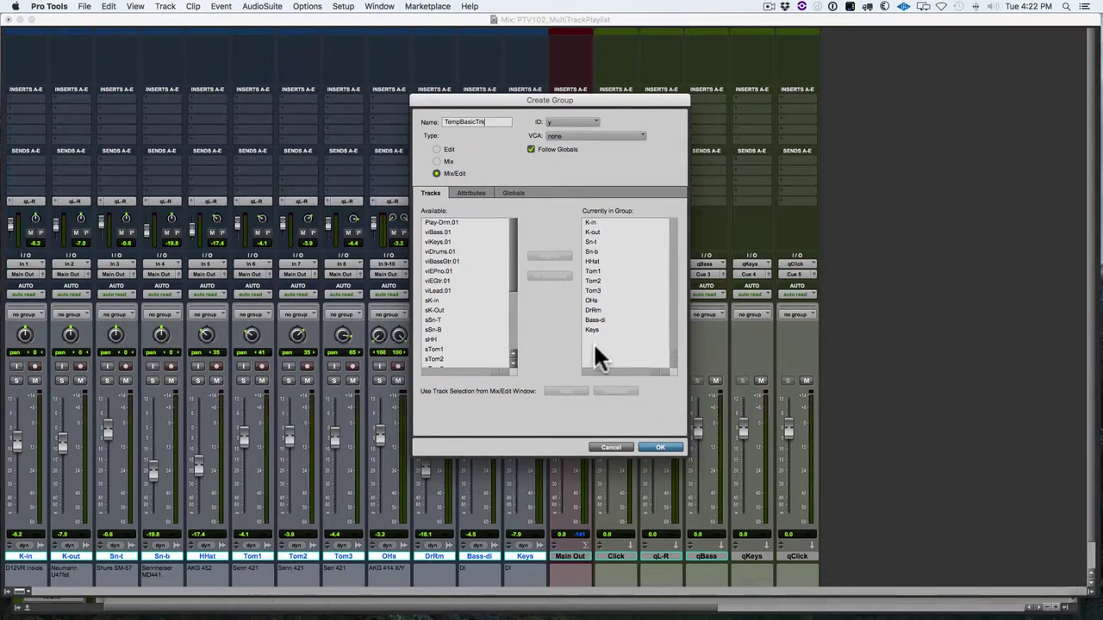
click(660, 446)
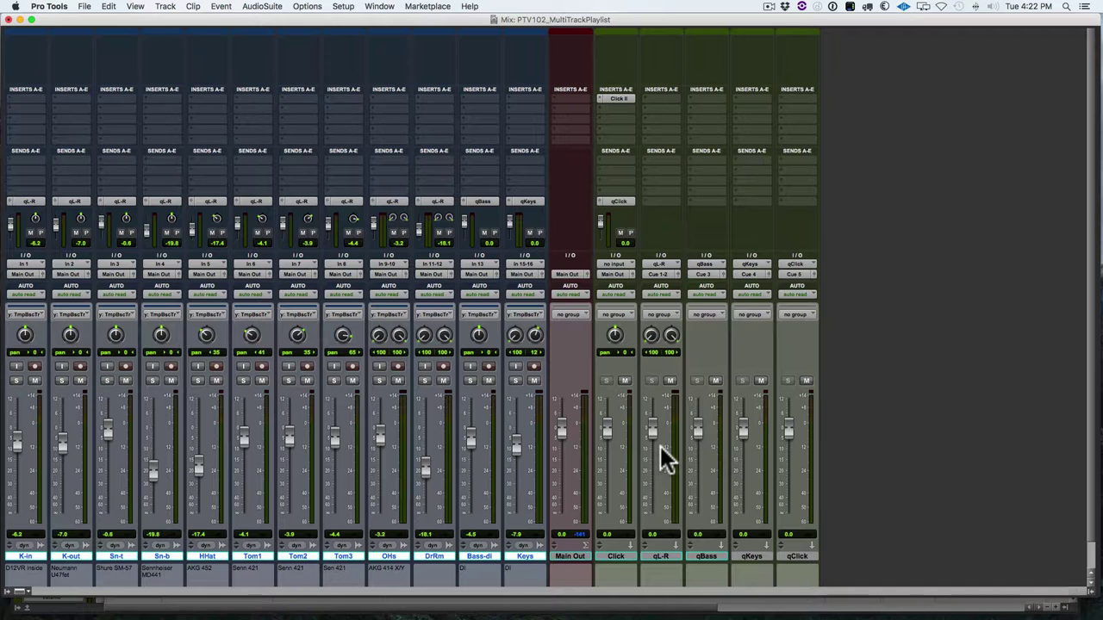
Show the Edit window with the track list scrolled up to K-in
key(super+equal)
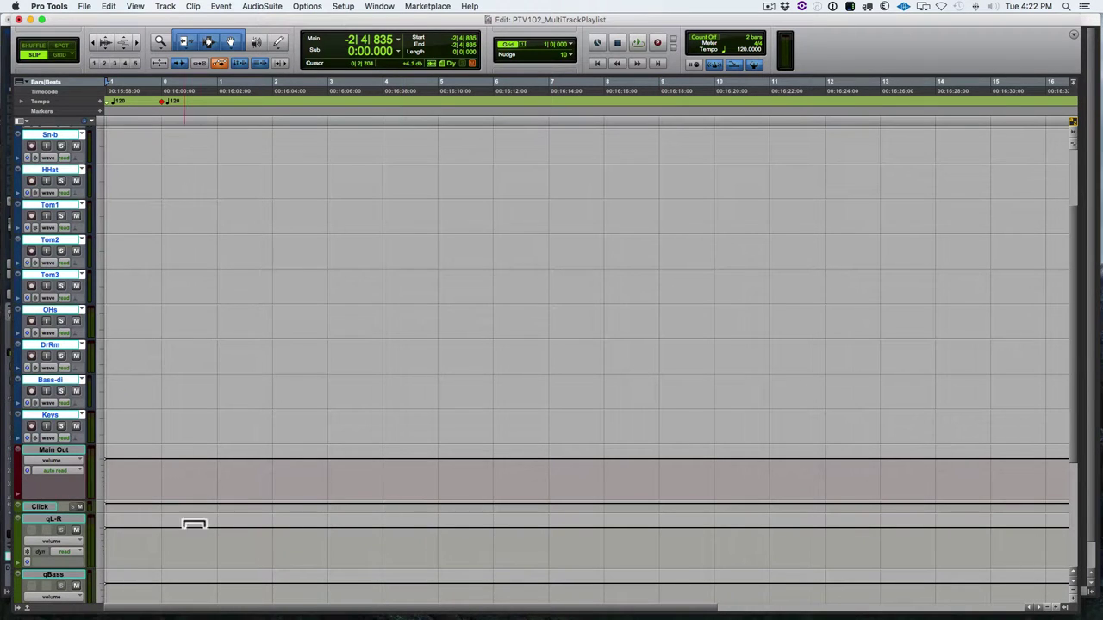
scroll(147, 440, up, 3)
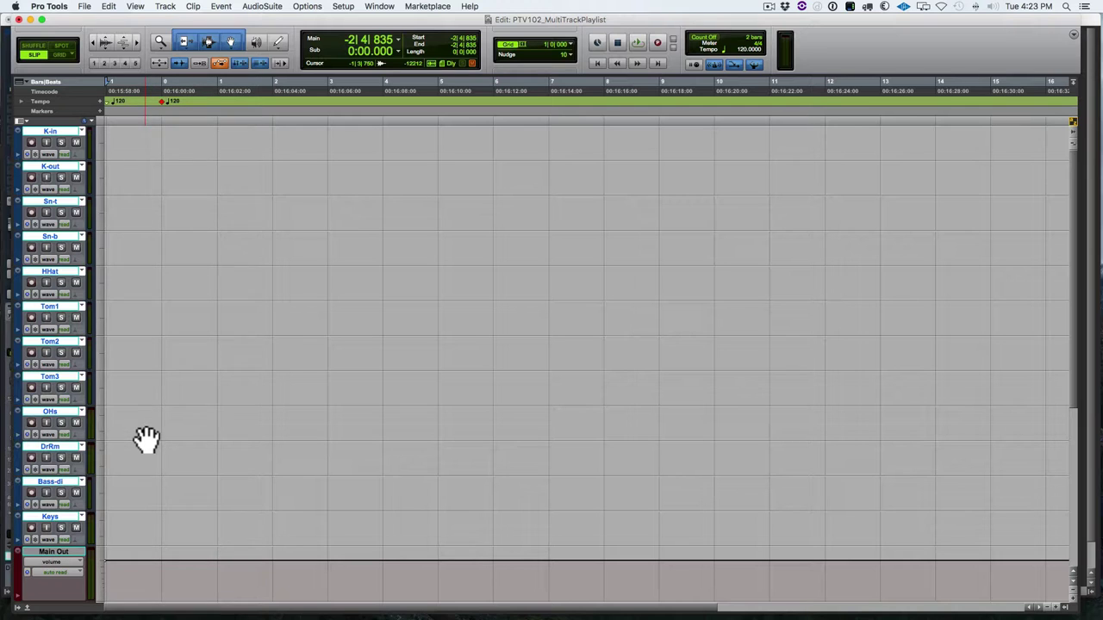
Record-arm the grouped tracks and give each a new empty playlist, K-in.01 through Keys.01
alt+shift+click(30, 528)
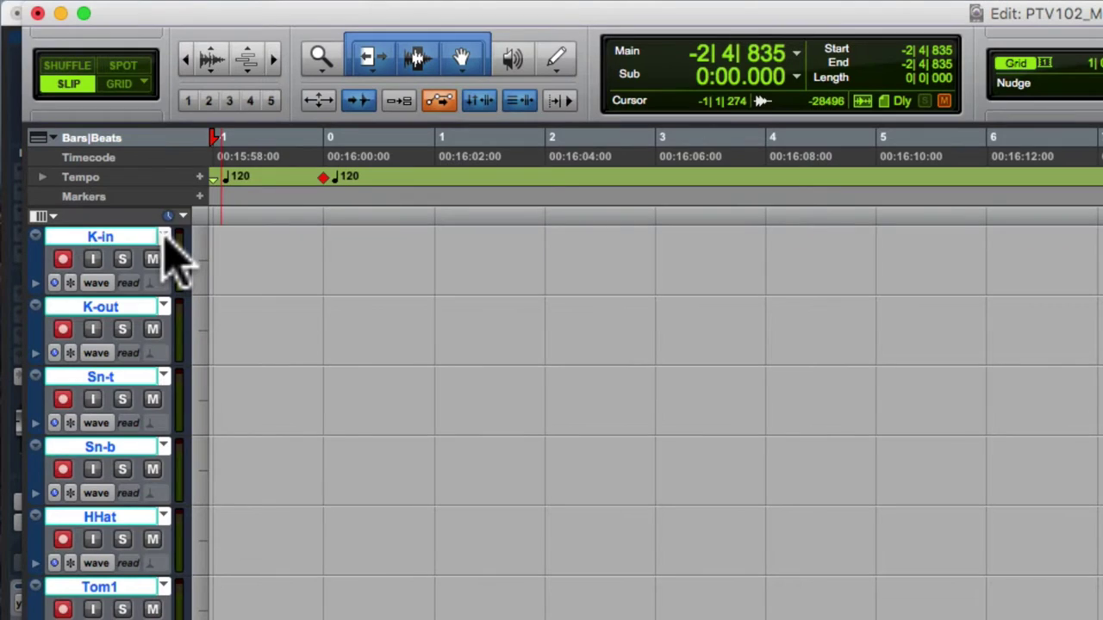
drag(164, 235, 191, 160)
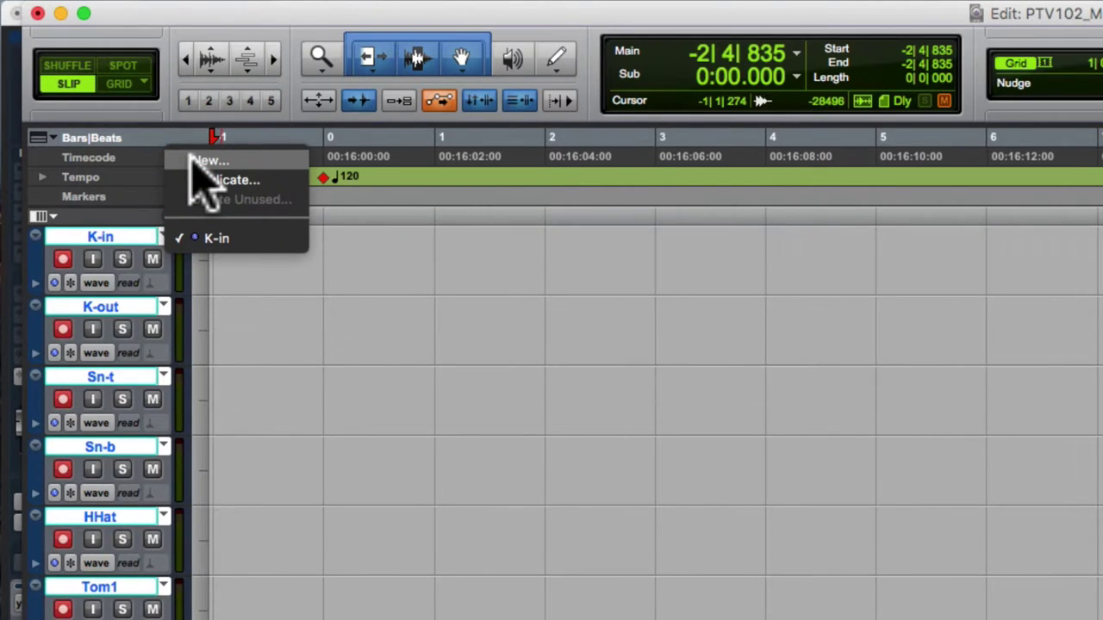
drag(194, 164, 194, 166)
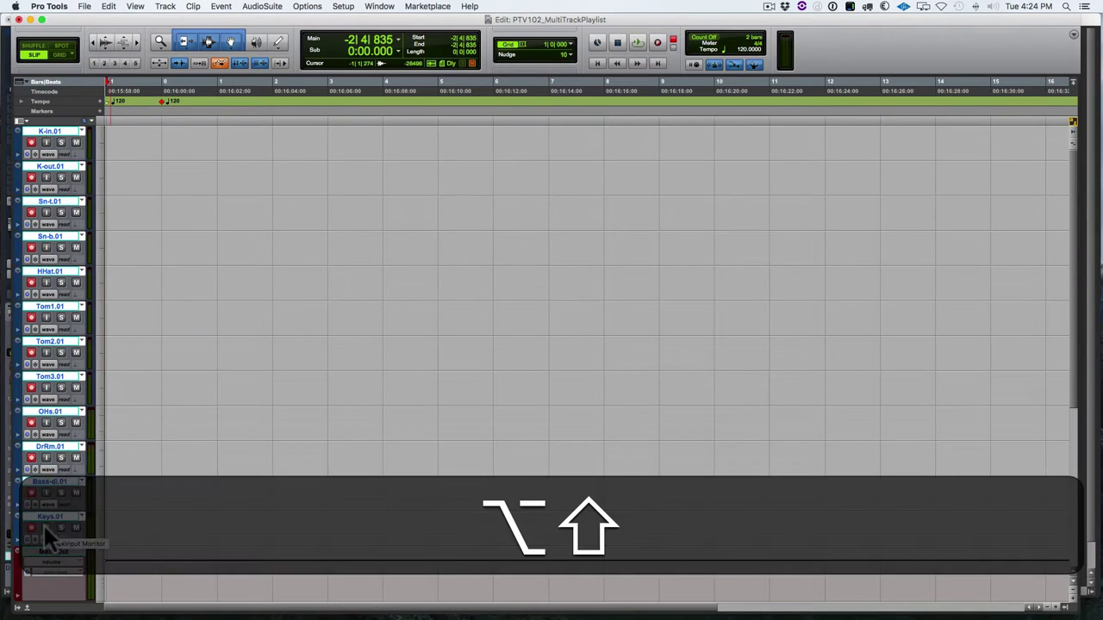
Enable input monitoring on all tracks and record the first take onto the .01 playlists
alt+shift+click(82, 534)
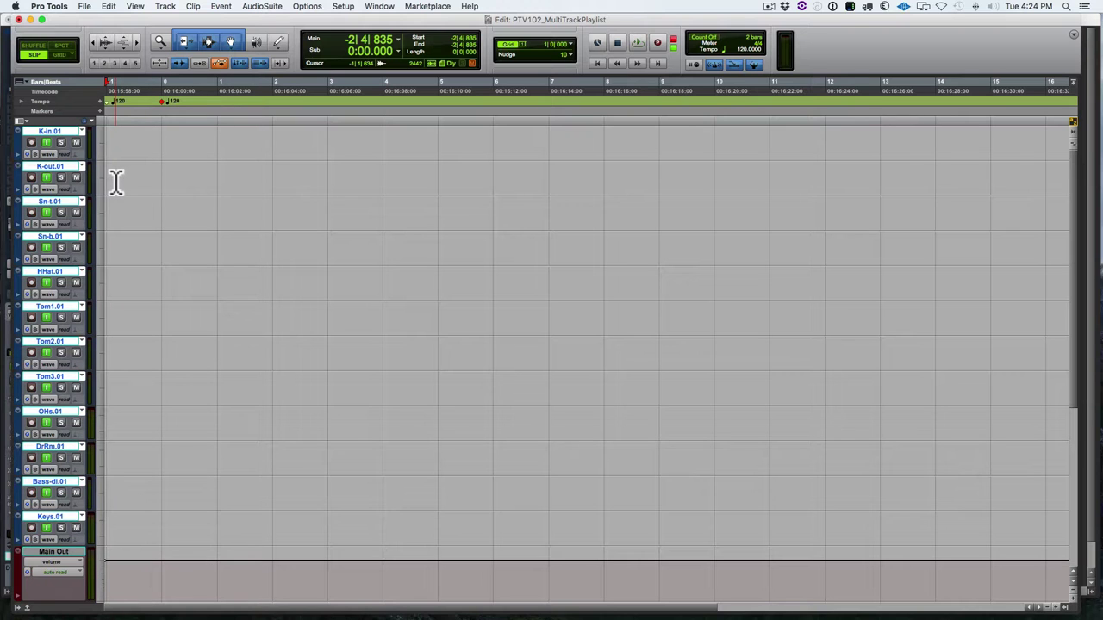
key(super+space)
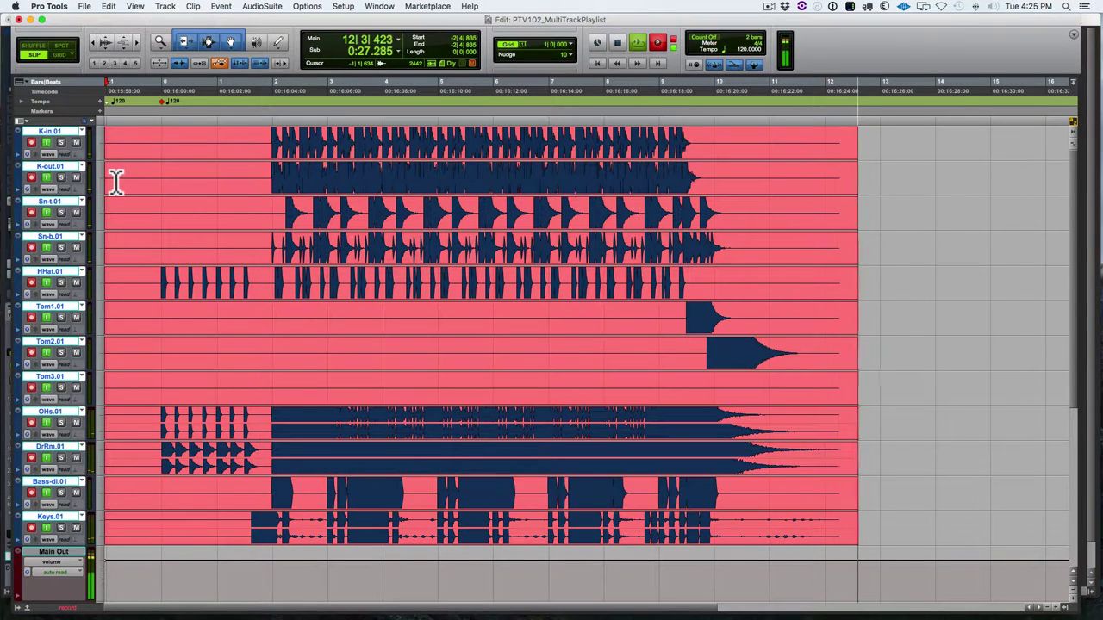
key(space)
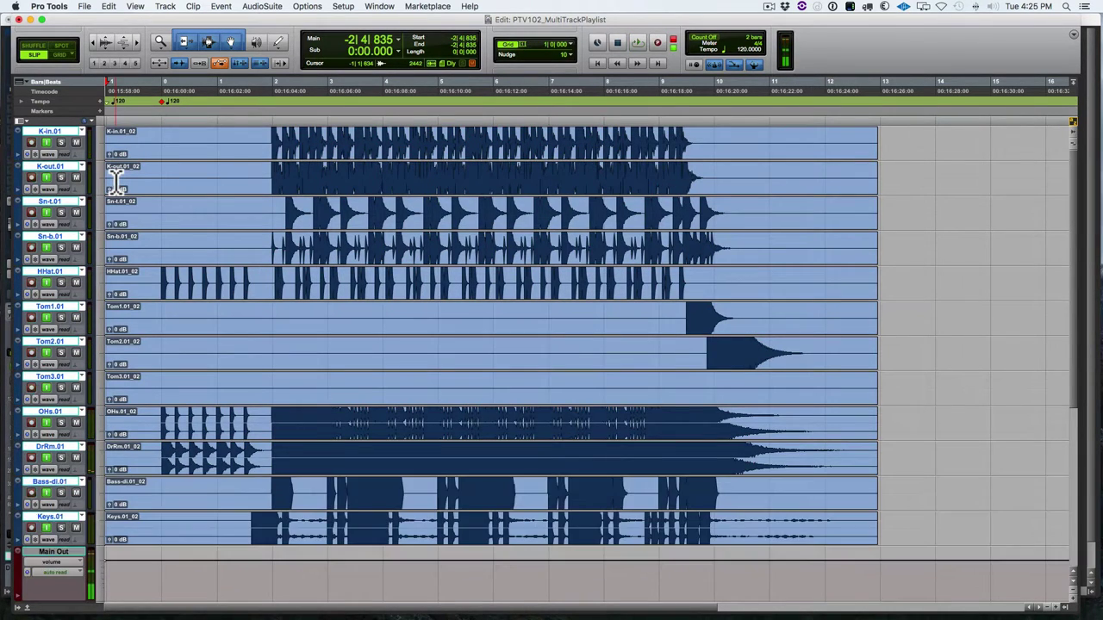
Zoom to fit the recorded clips and create new empty .02 playlists on every track
key(alt)
key(alt+a)
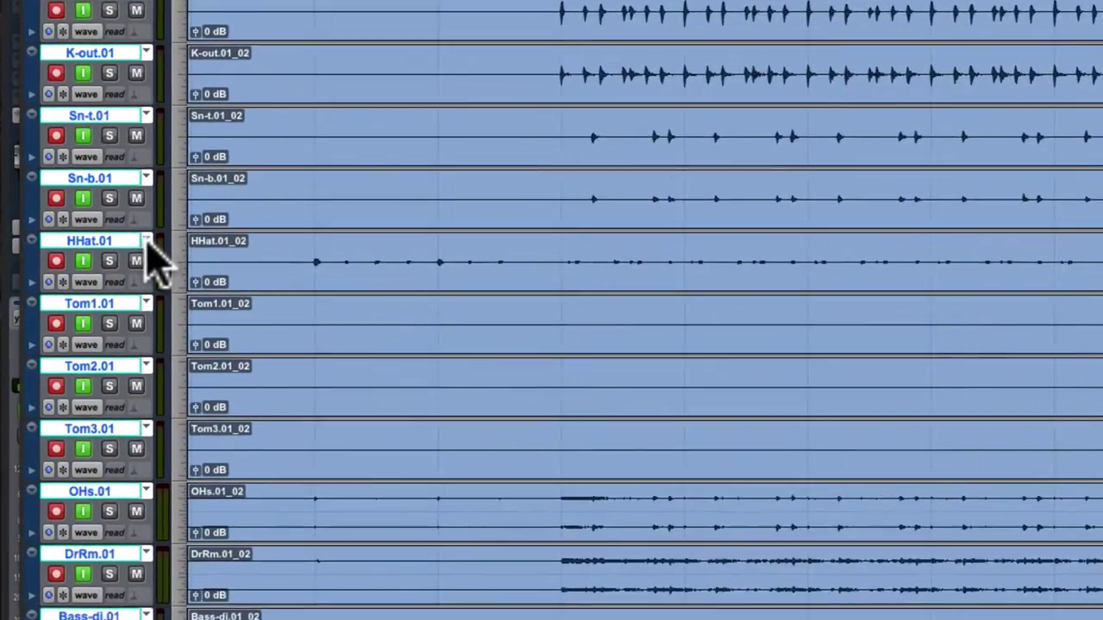
click(81, 271)
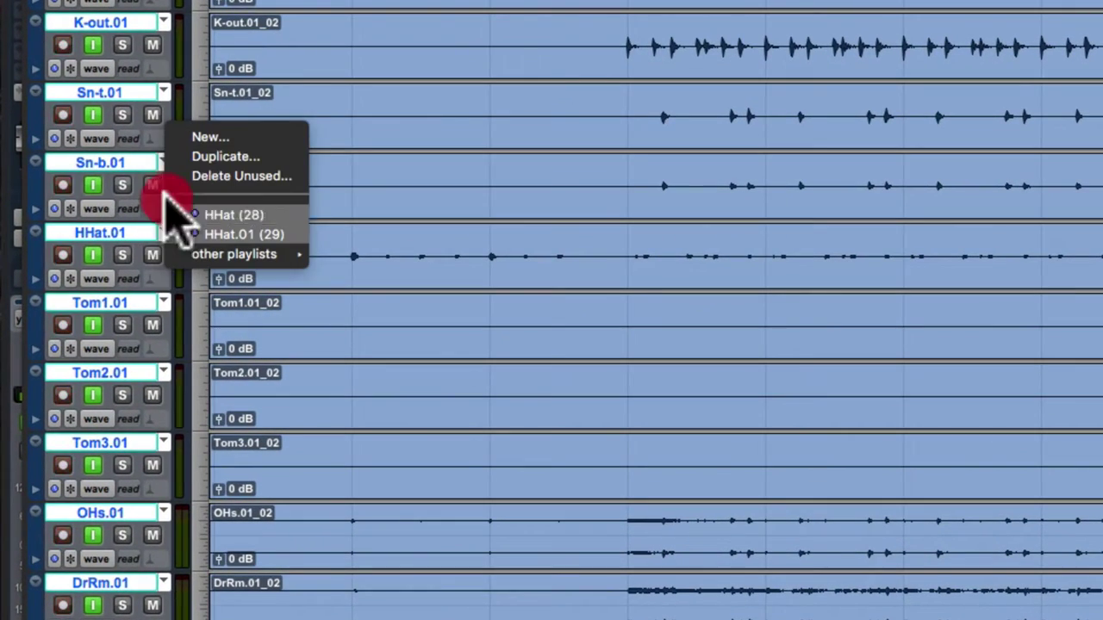
click(192, 137)
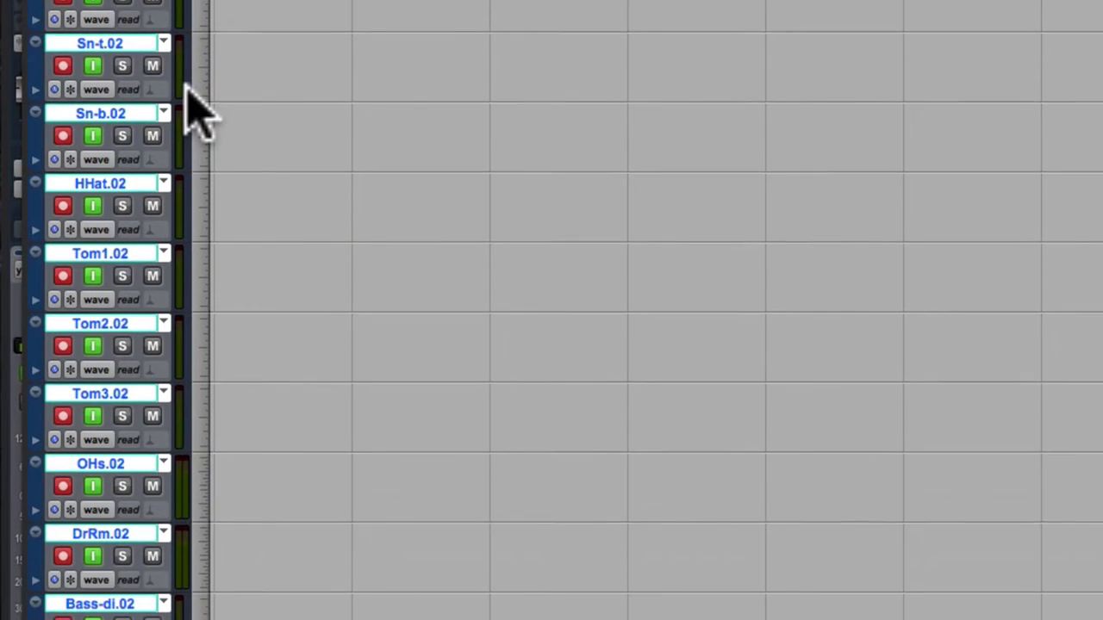
Arm all tracks and record the second take onto the .02 playlists
key(shift+r)
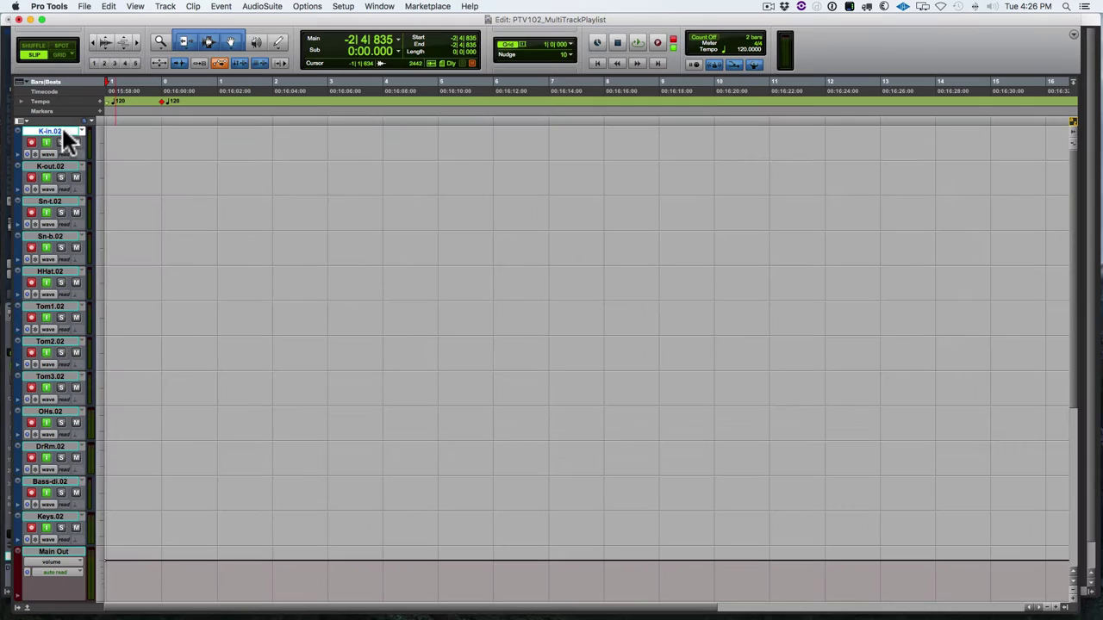
key(super+space)
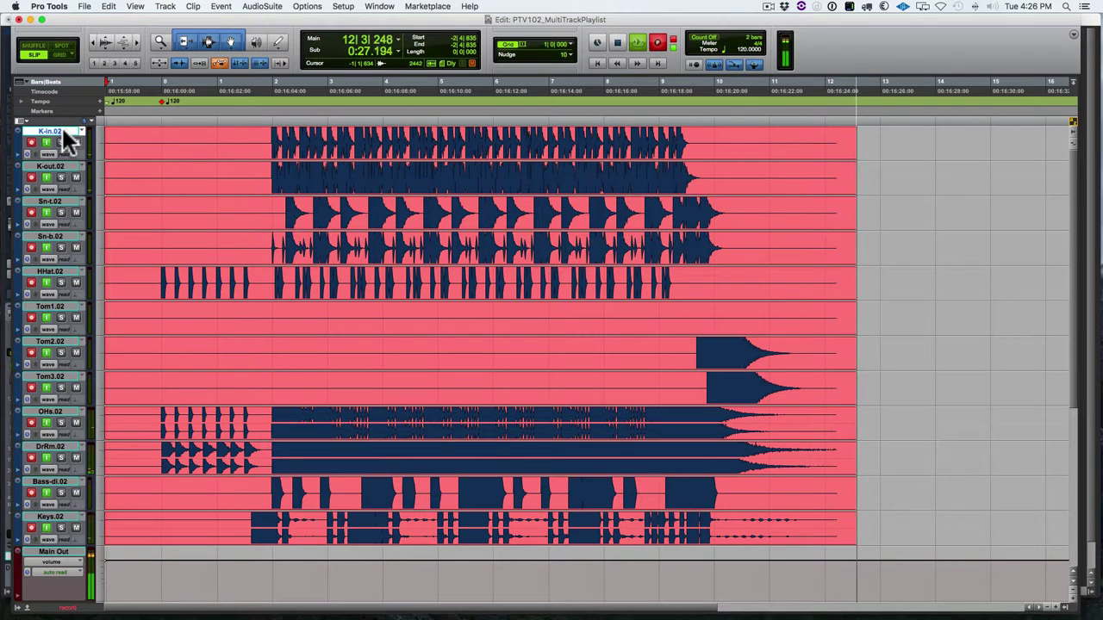
key(space)
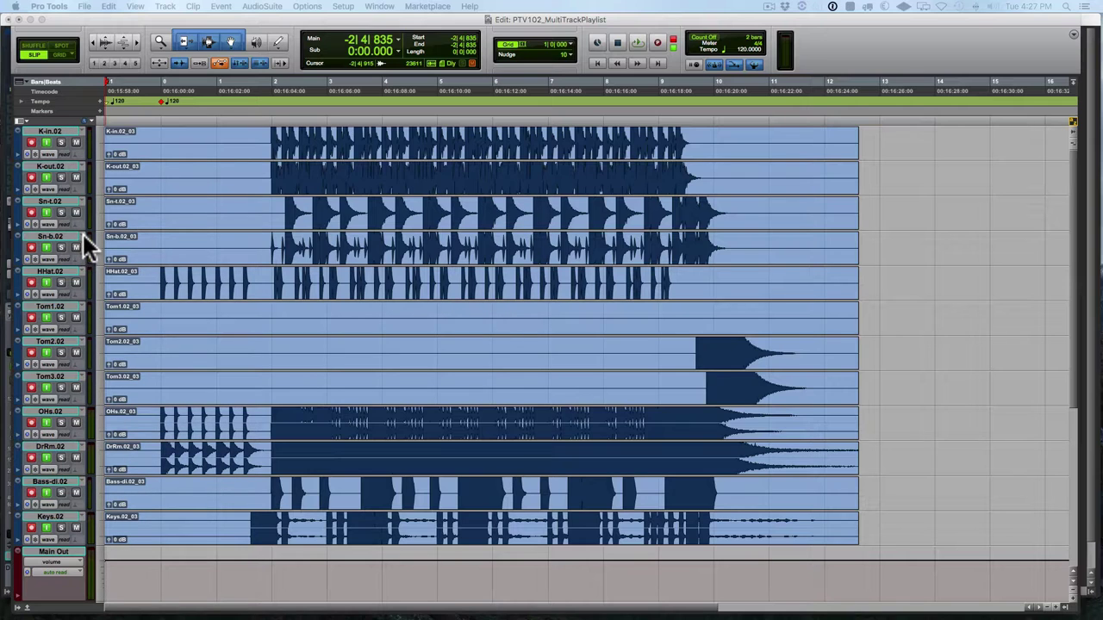
Give the tracks new playlists from Tom2.02's playlist options and record the third take
drag(82, 341, 99, 281)
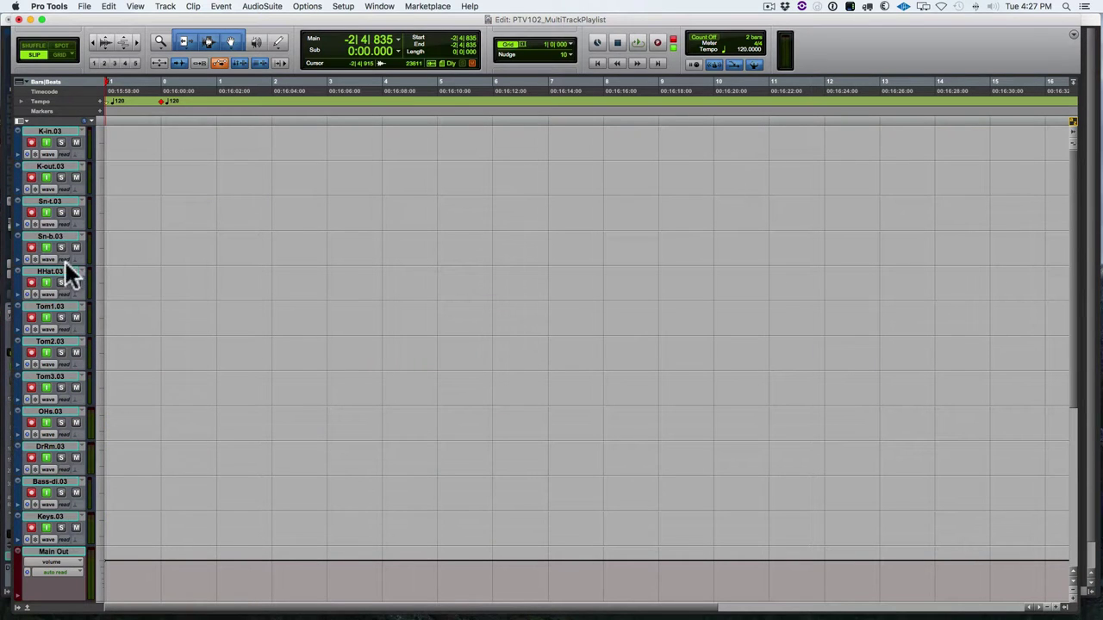
key(super+space)
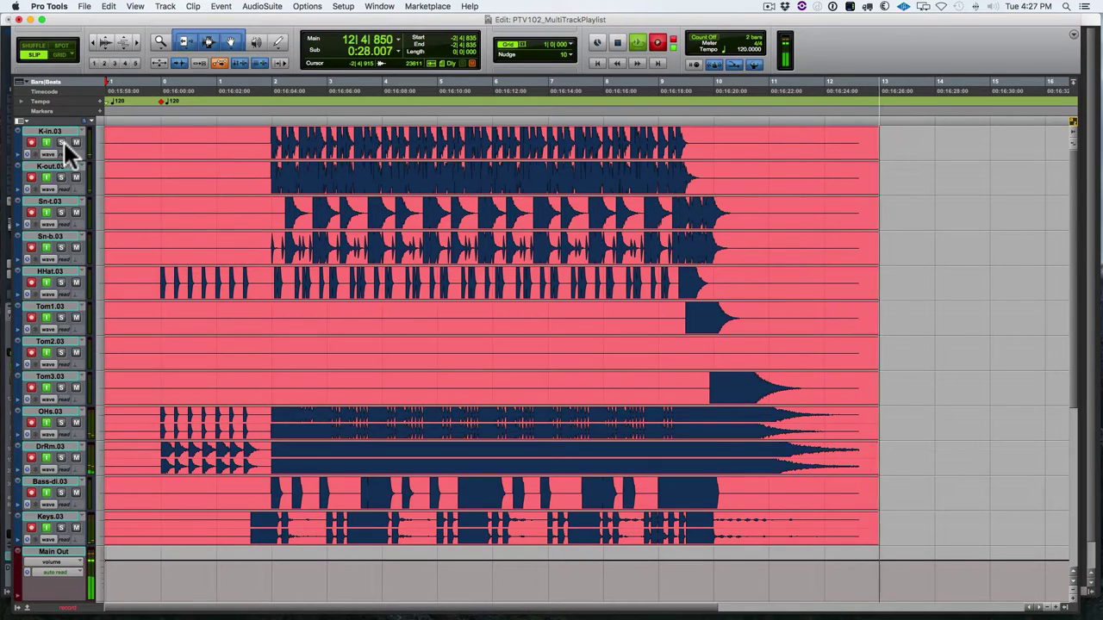
key(space)
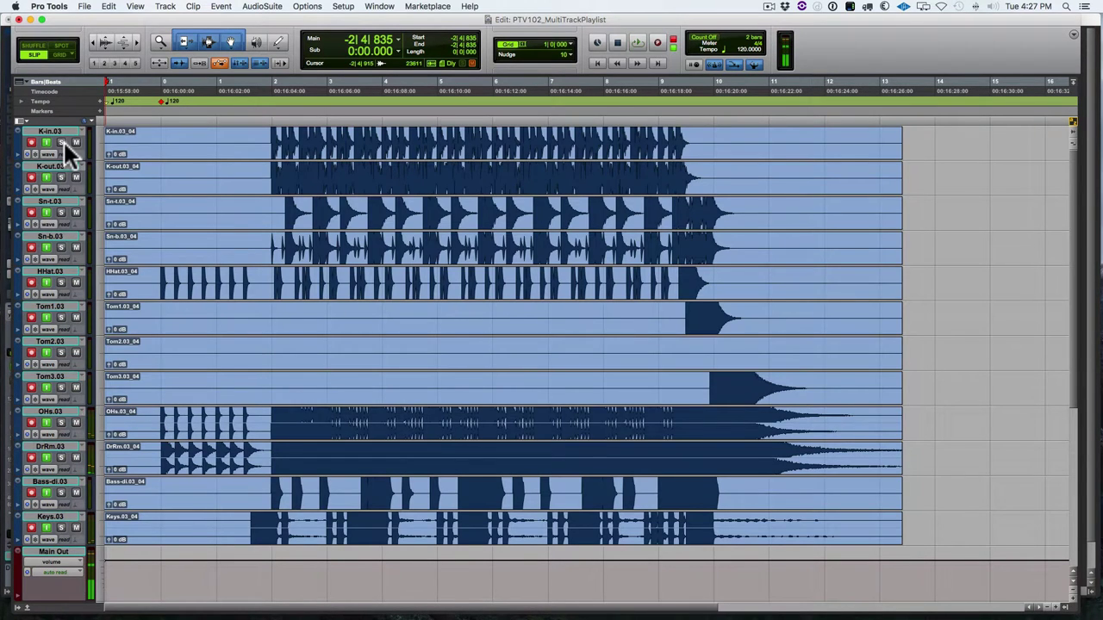
Create new empty .04 playlists on every track and record the fourth take
click(82, 375)
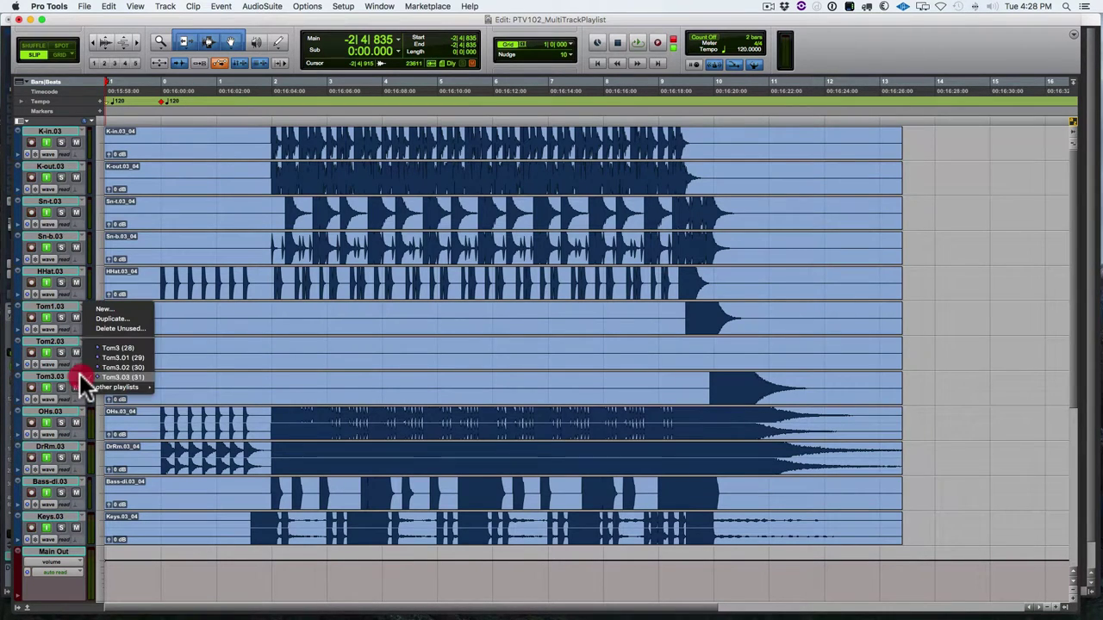
alt+shift+click(98, 307)
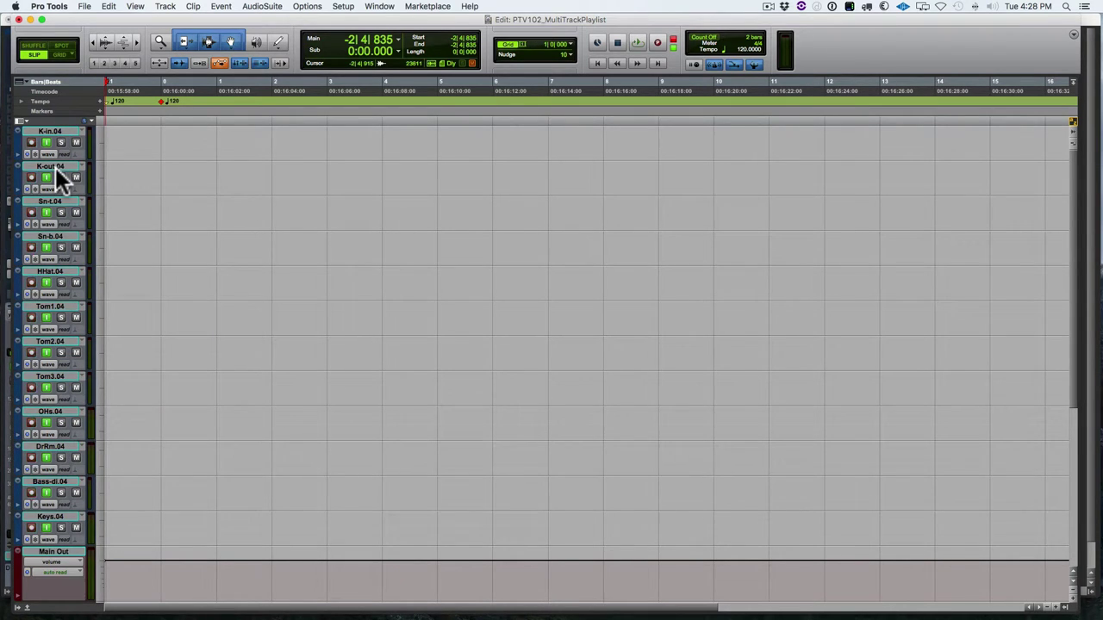
key(super+space)
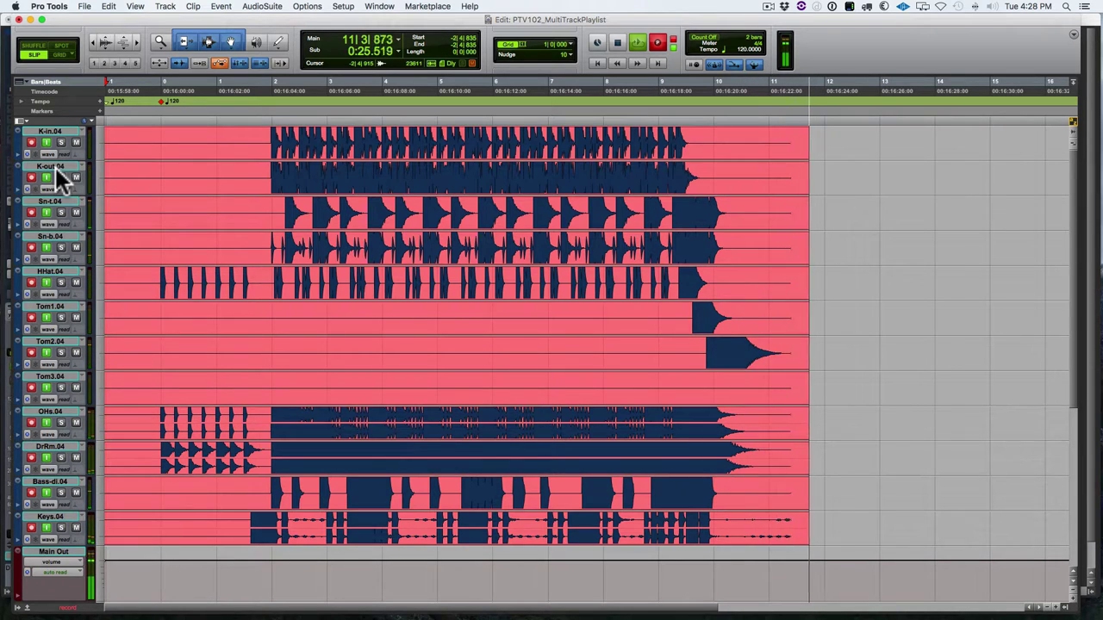
key(space)
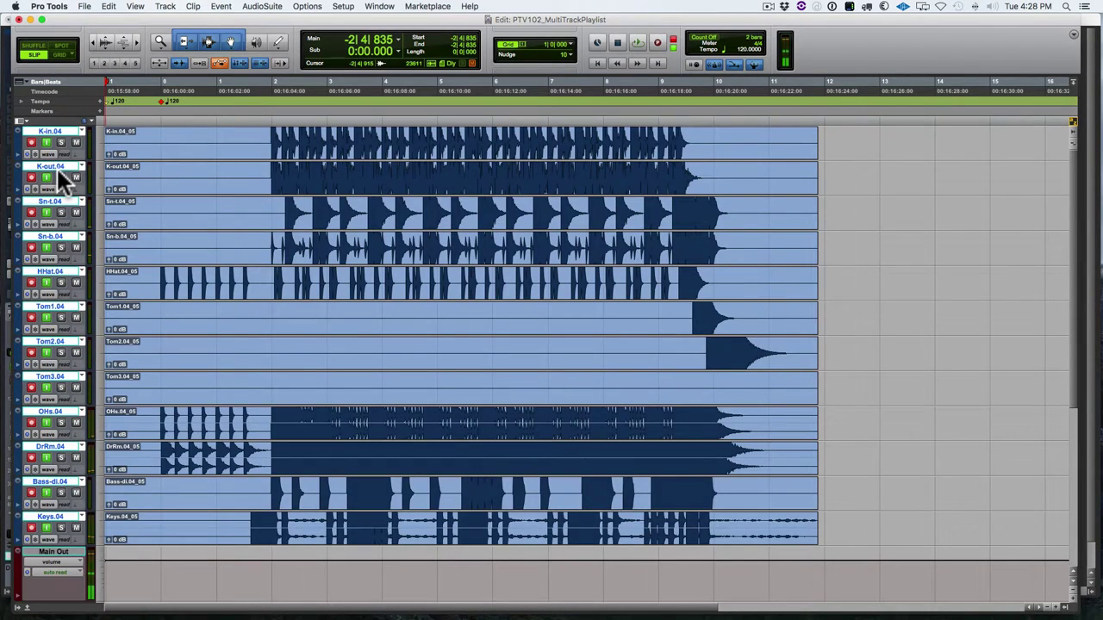
Zoom to fit, switch the grouped tracks to take .02, disarm recording, and play it back
key(alt+a)
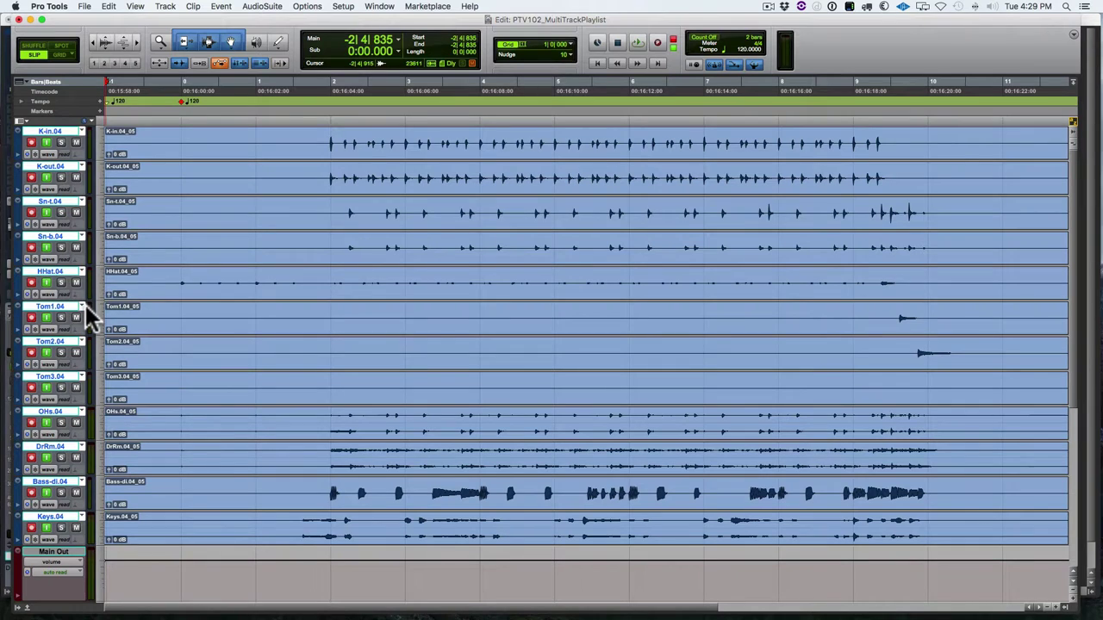
click(81, 307)
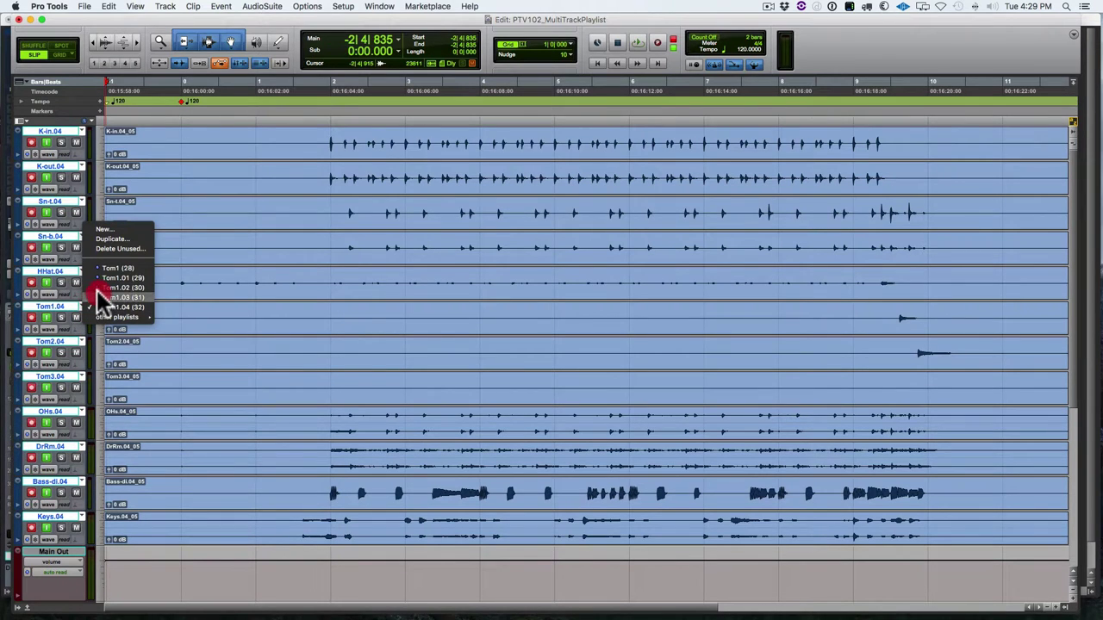
alt+click(99, 287)
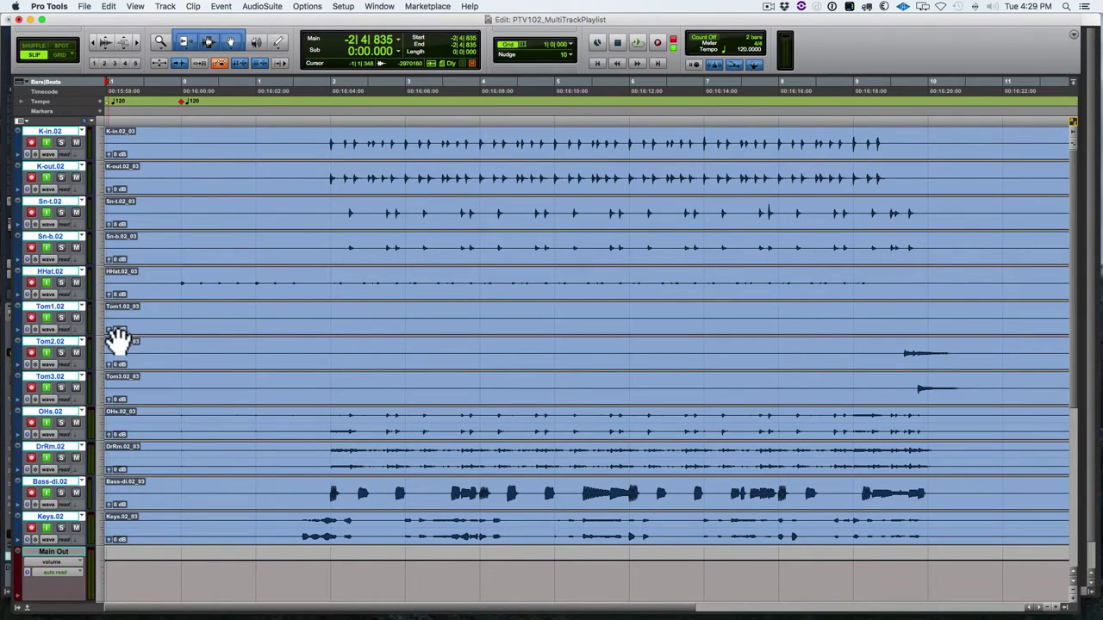
alt+click(46, 320)
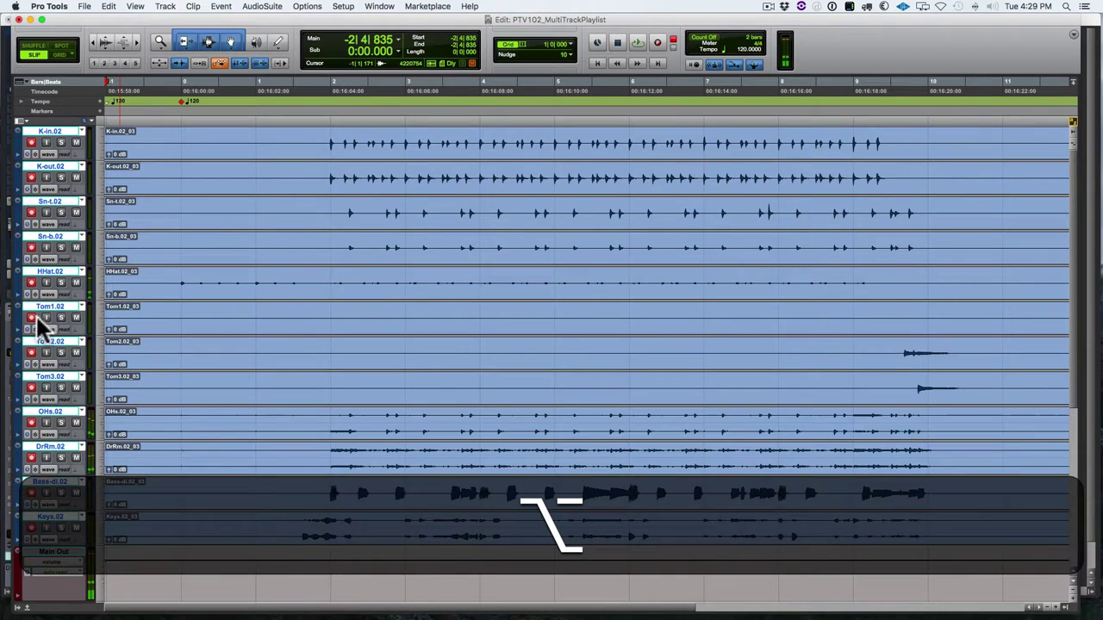
alt+click(31, 319)
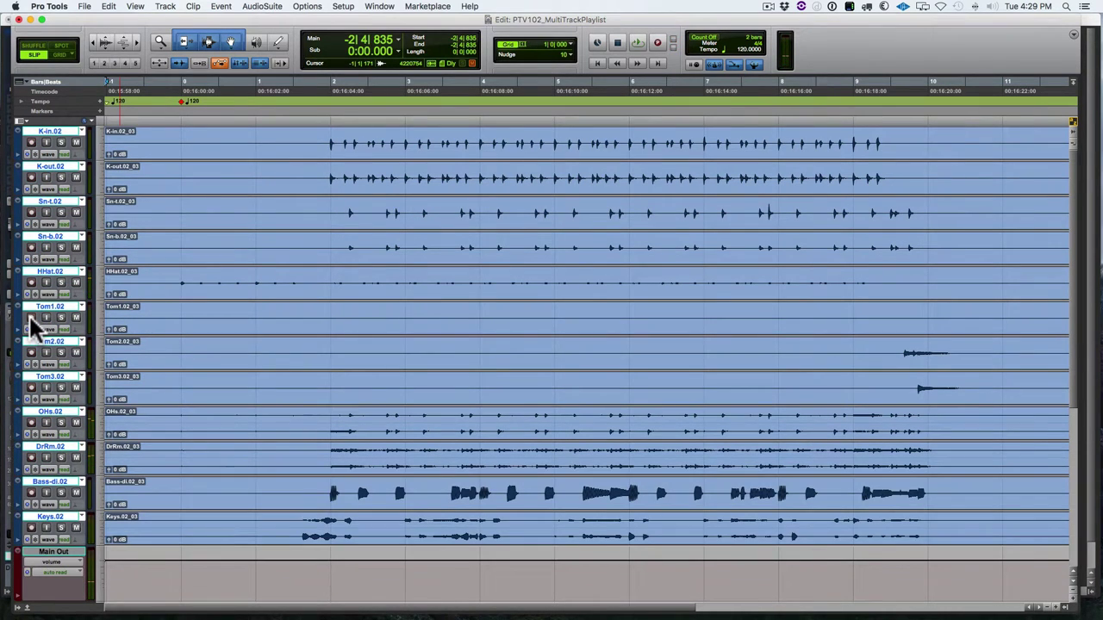
key(space)
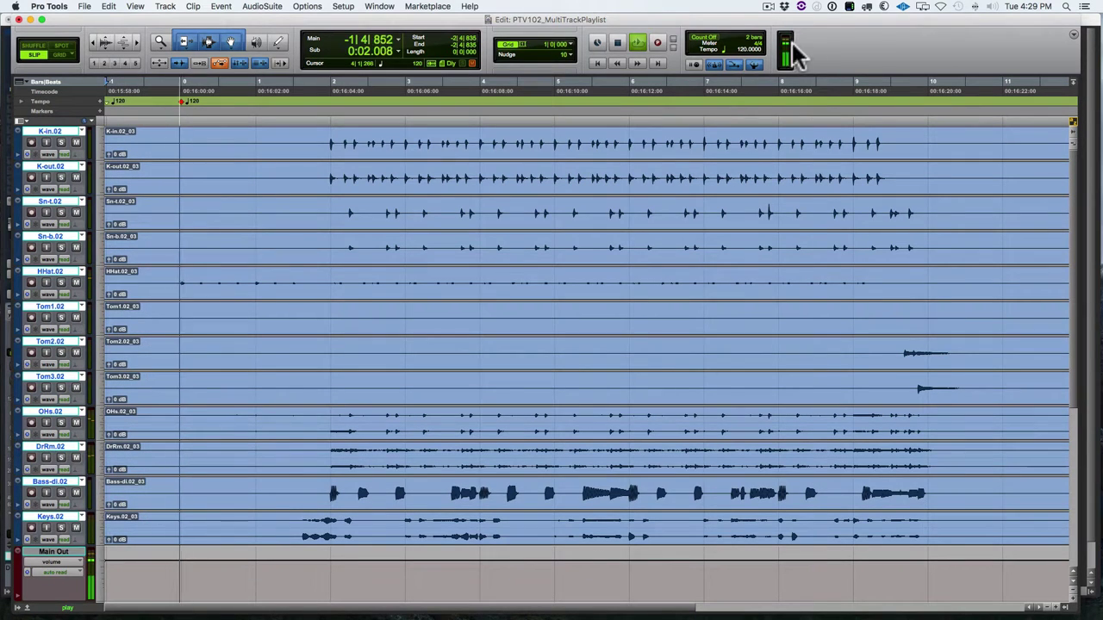
click(712, 65)
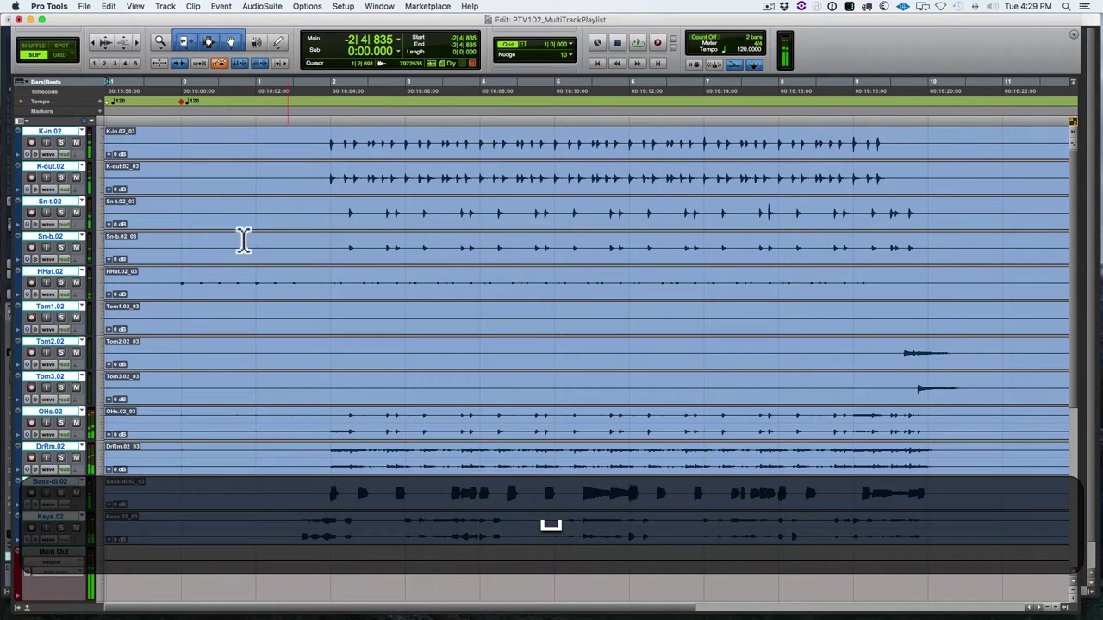
Switch the grouped tracks to take .03 and play it from near bar 4
click(85, 352)
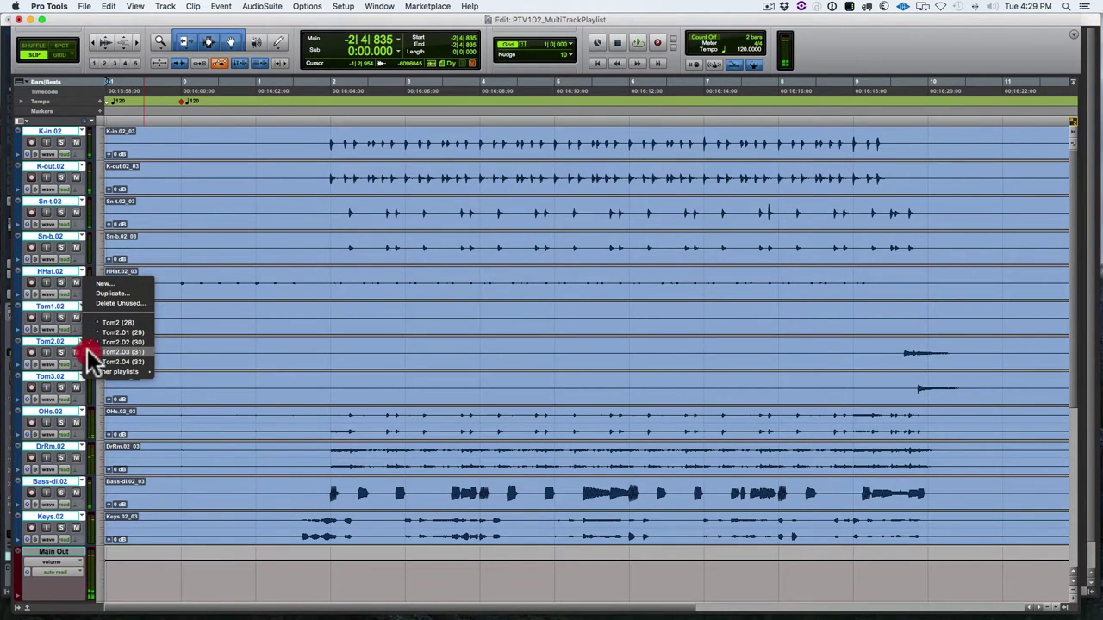
click(93, 350)
click(532, 89)
key(space)
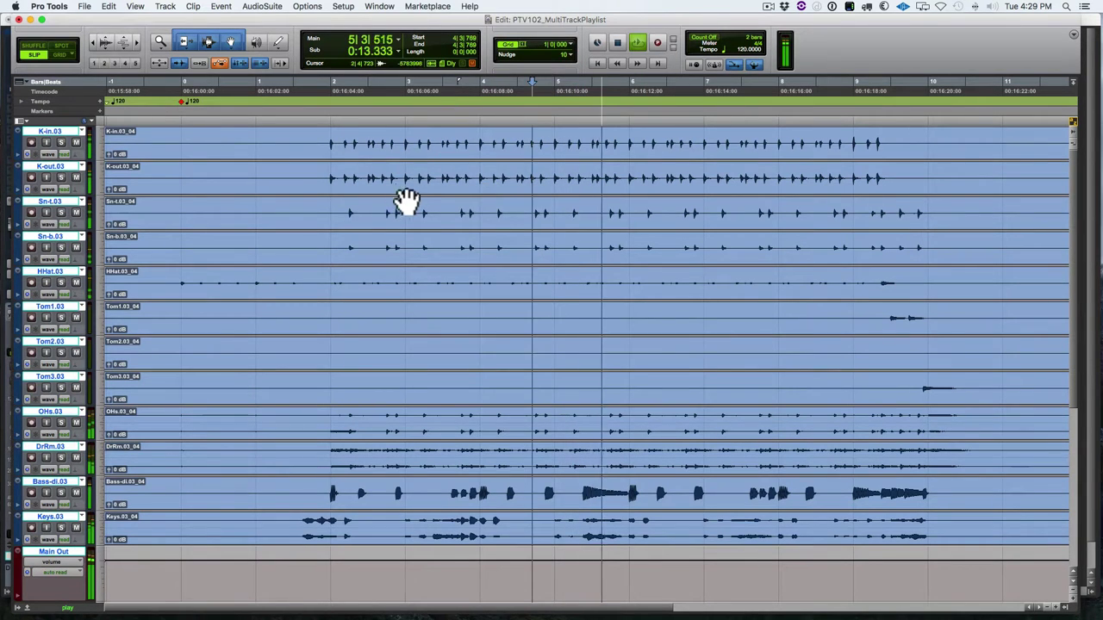
key(space)
Switch the grouped tracks to take .04 and audition it
click(77, 379)
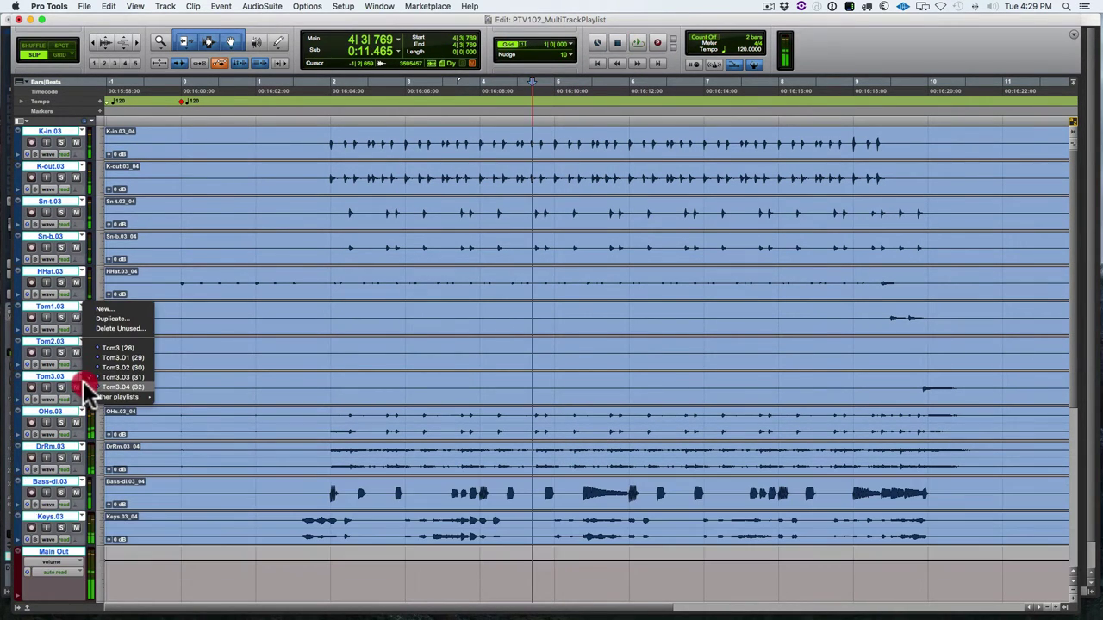
click(86, 389)
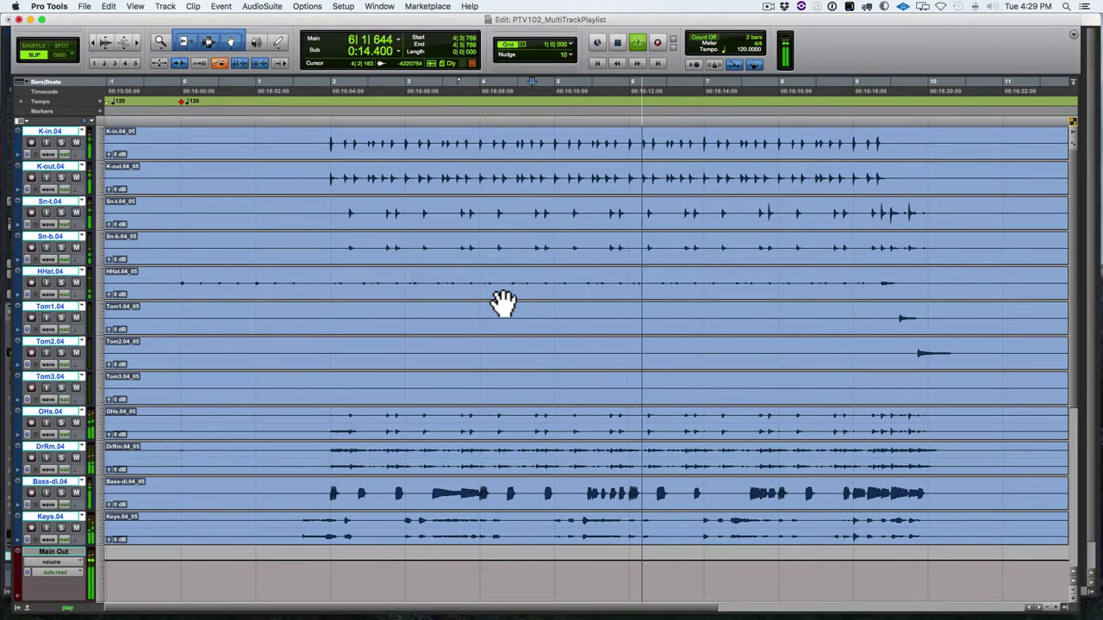
key(space)
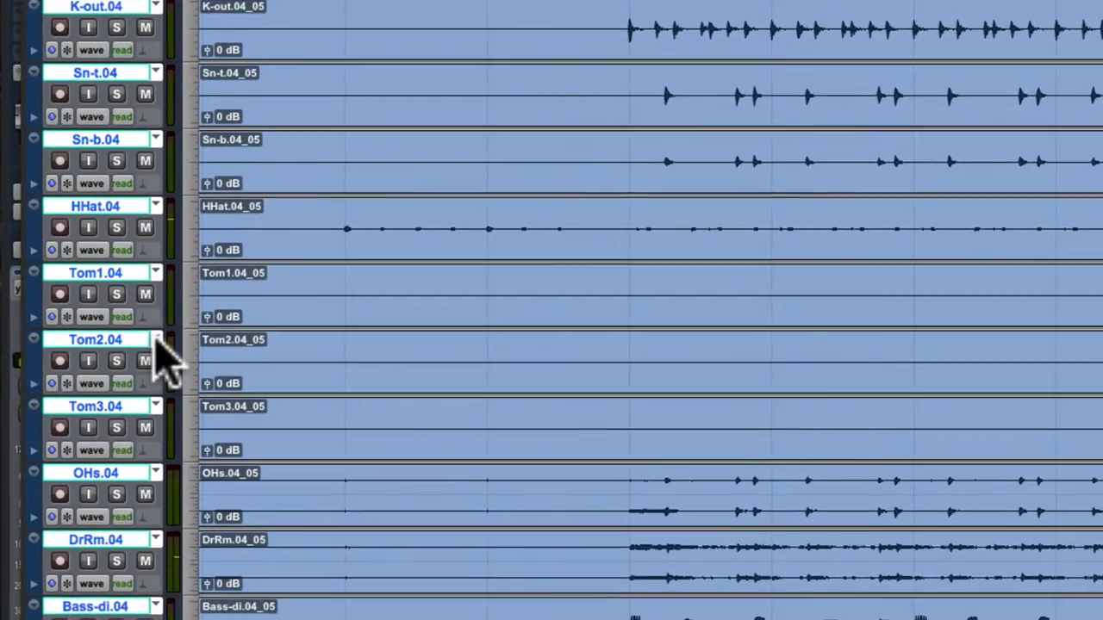
Put the tracks on their empty main playlists and display takes .01–.04 as playlist lanes
click(156, 340)
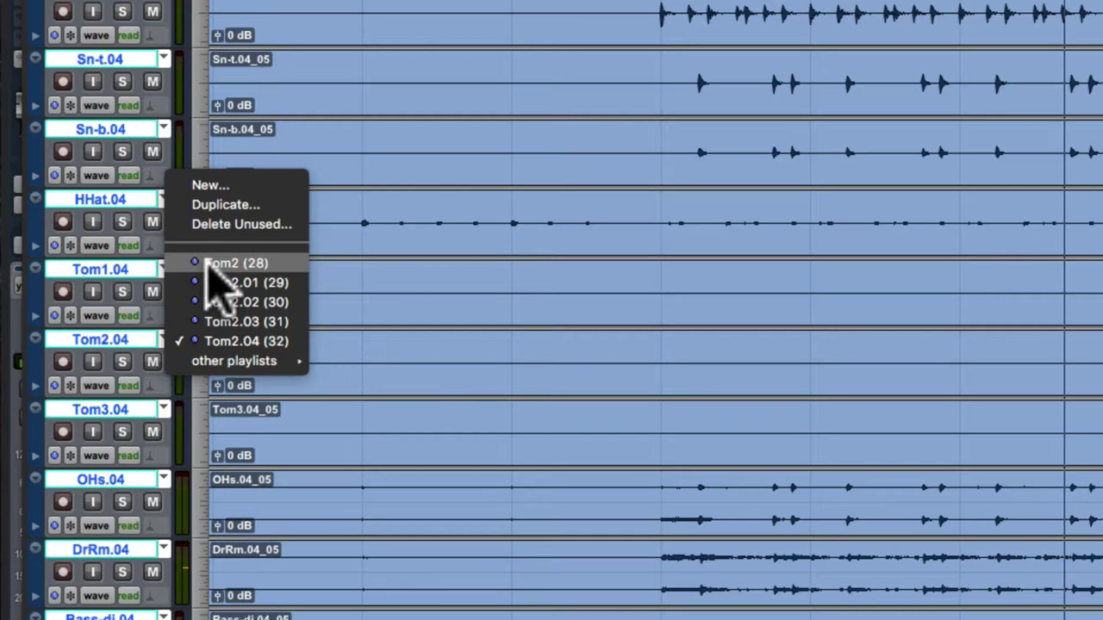
click(219, 267)
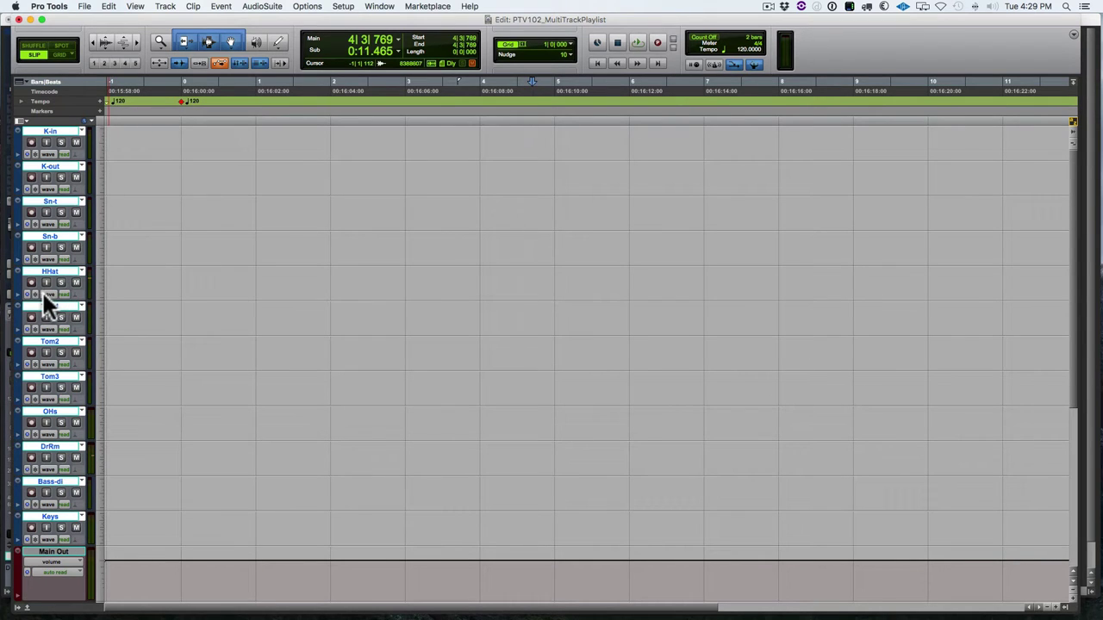
click(45, 294)
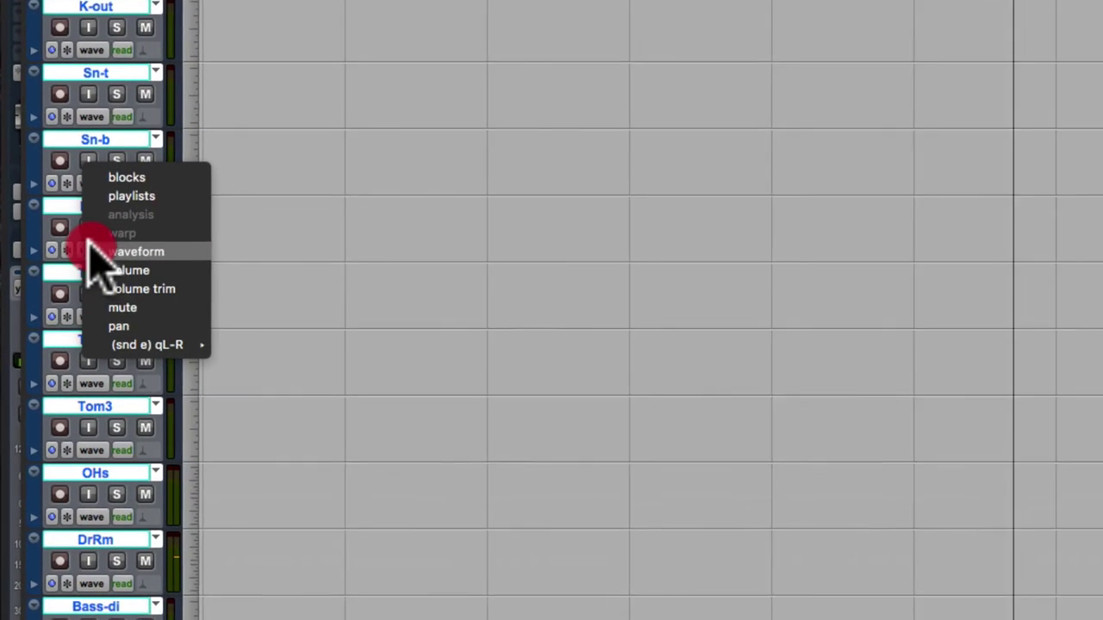
click(110, 188)
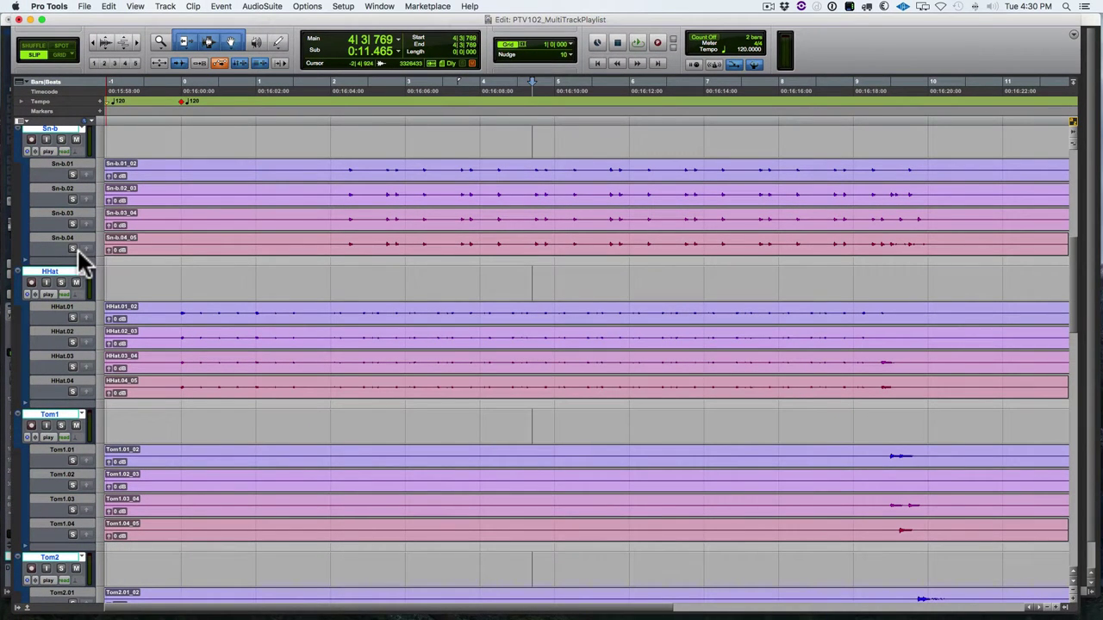
key(alt+a)
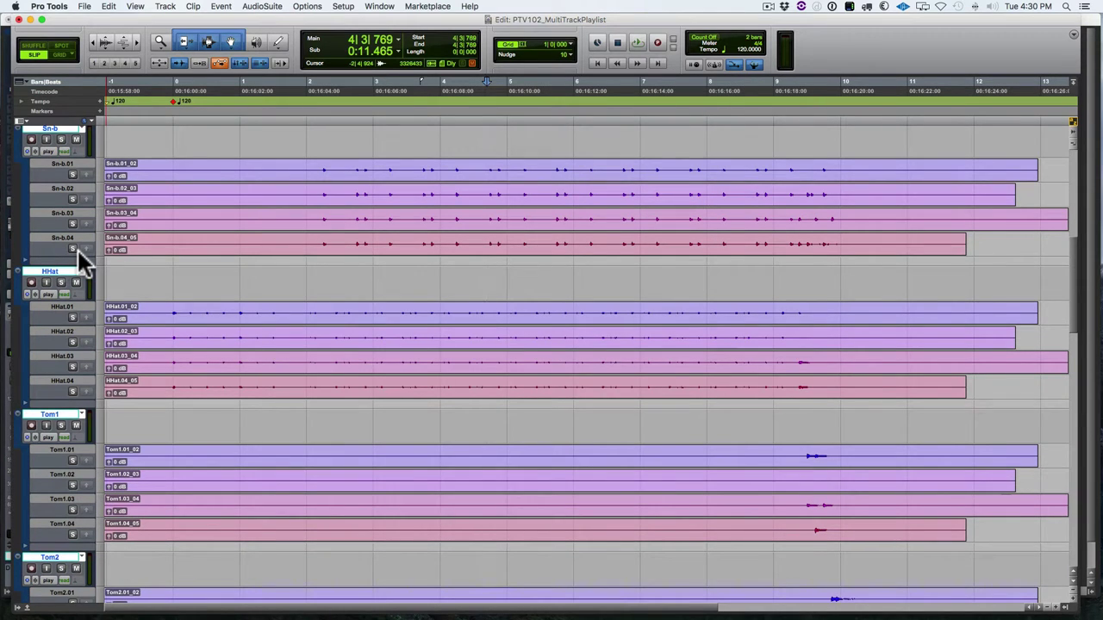
Copy take four's .04 lane clips onto every track's main playlist with Control+Option+V
double_click(265, 246)
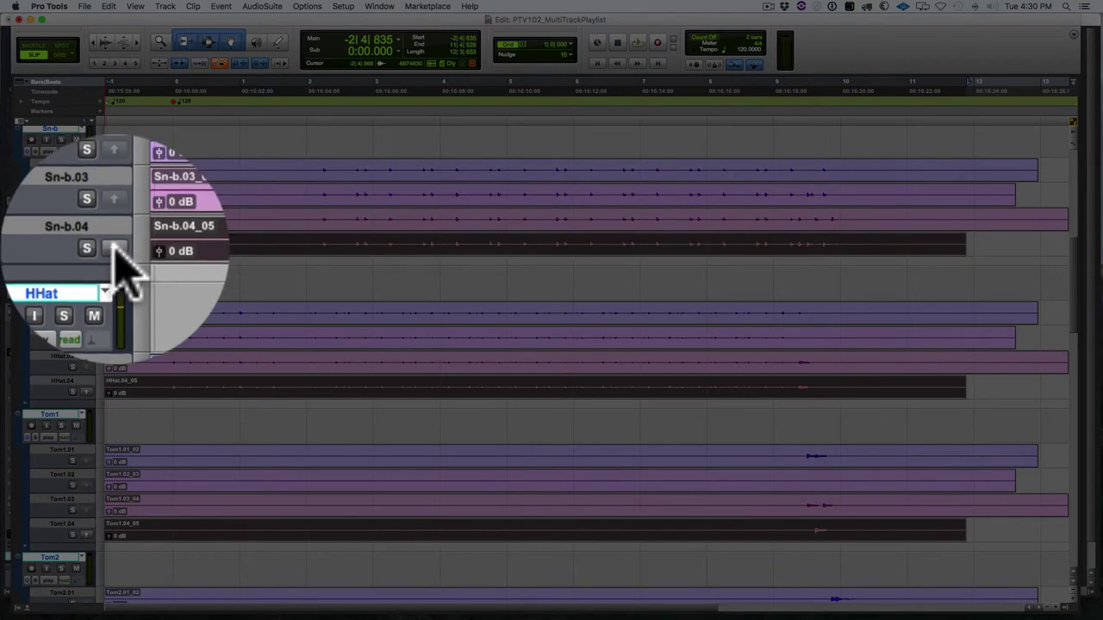
key(super+z)
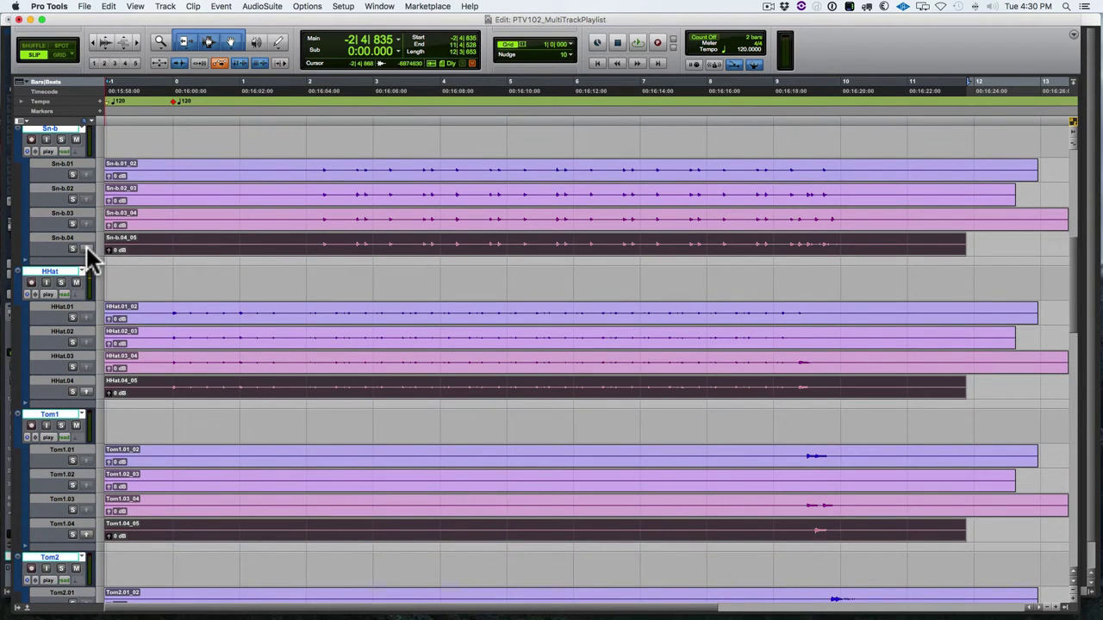
key(ctrl+alt)
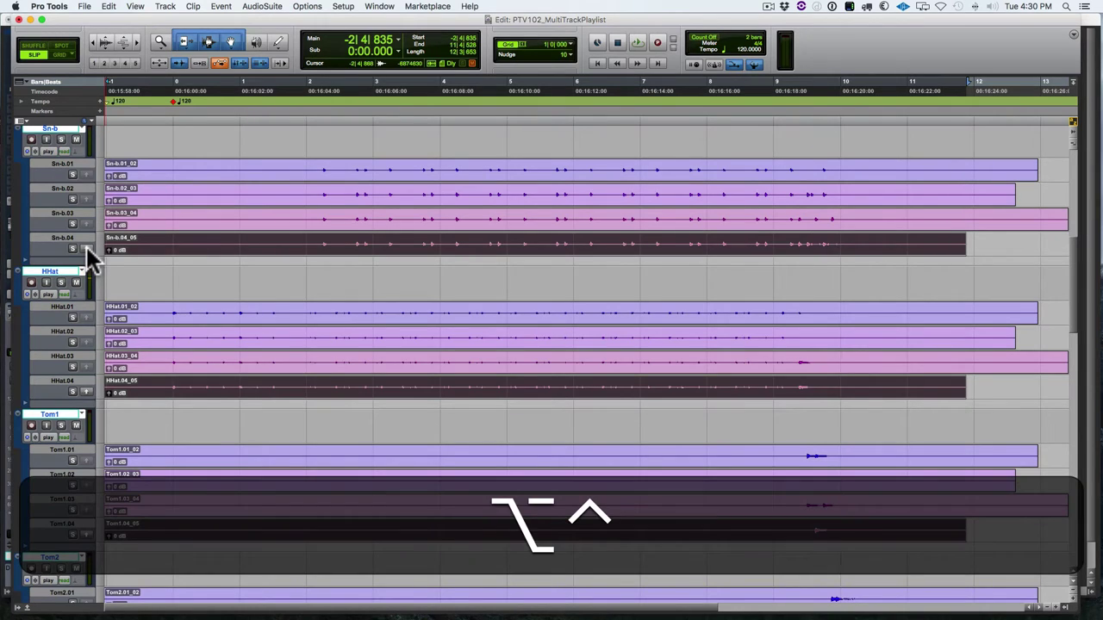
key(ctrl+alt+v)
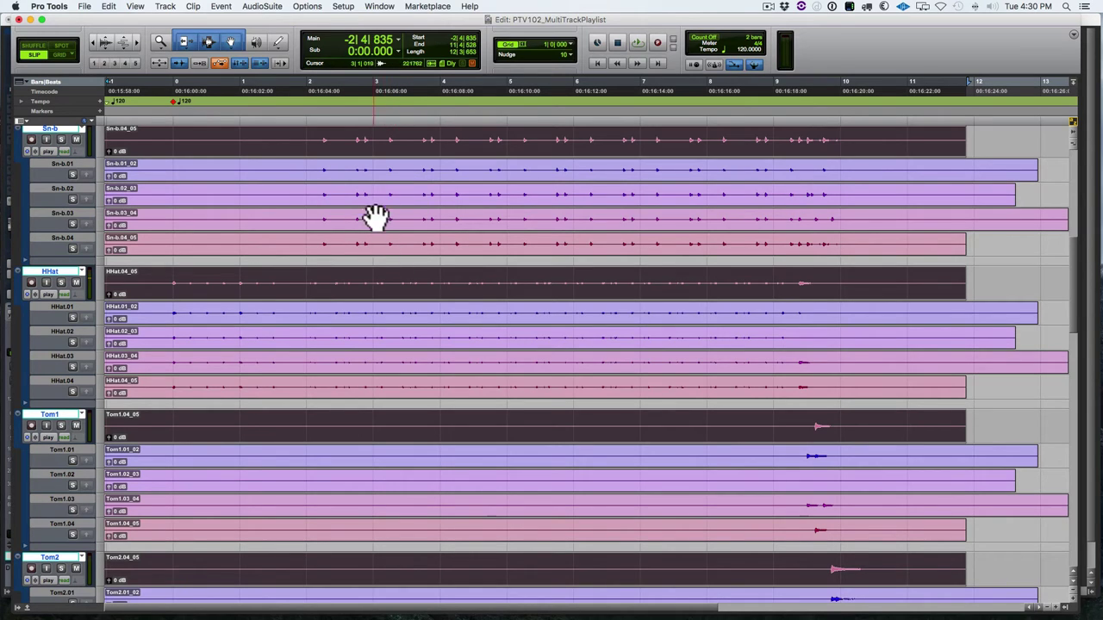
Switch the Track View back to Waveform, hiding the playlist lanes and showing take four's .04_05 clips
click(49, 151)
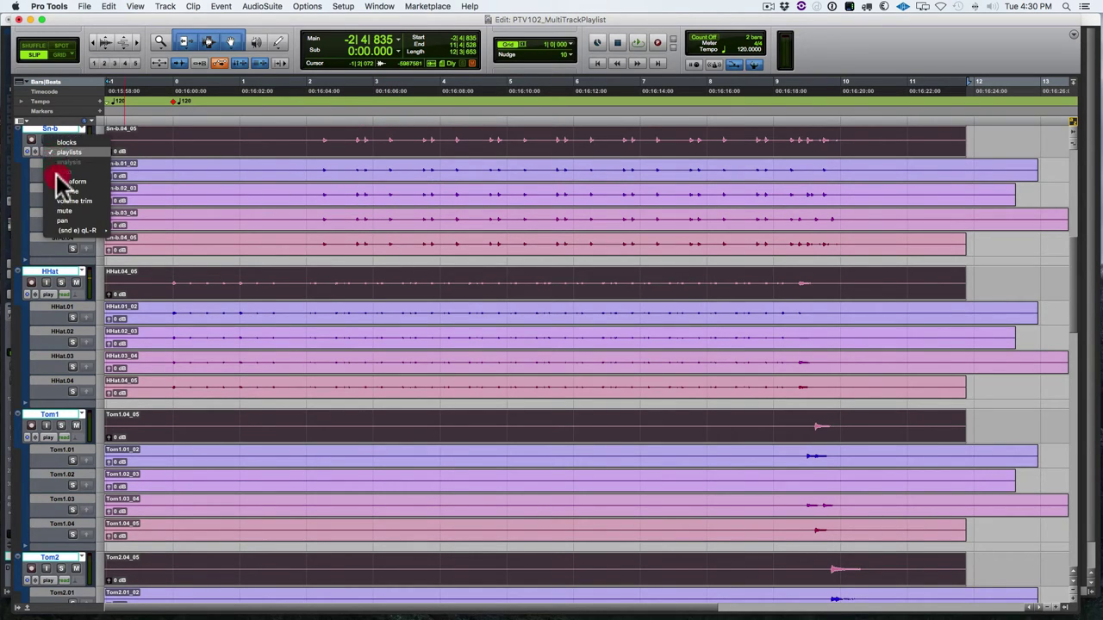
alt+click(60, 182)
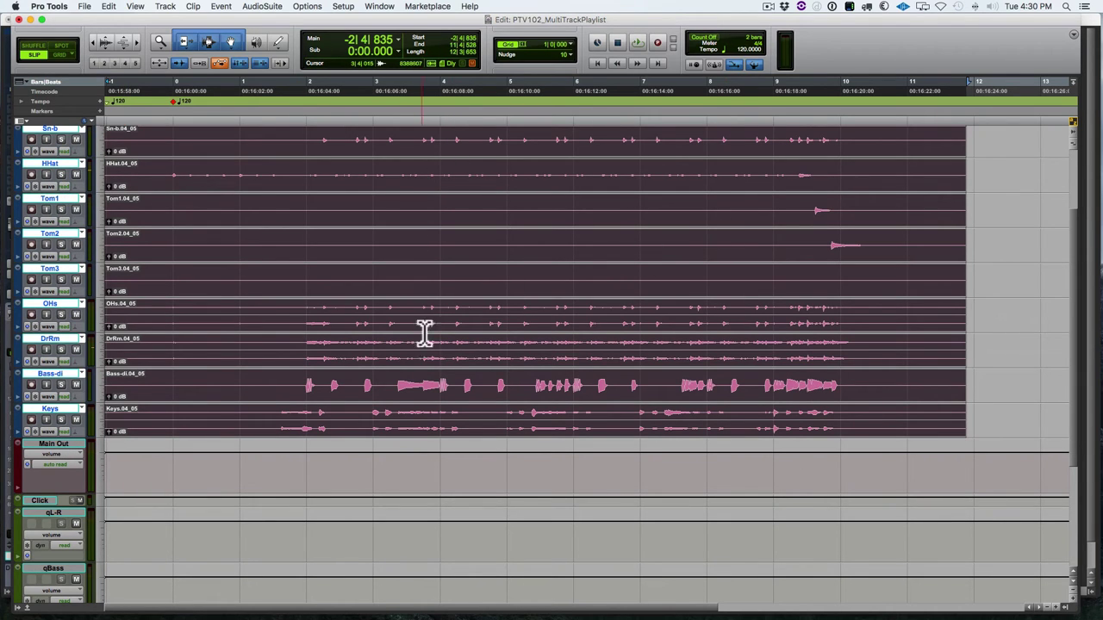
scroll(394, 409, up, 3)
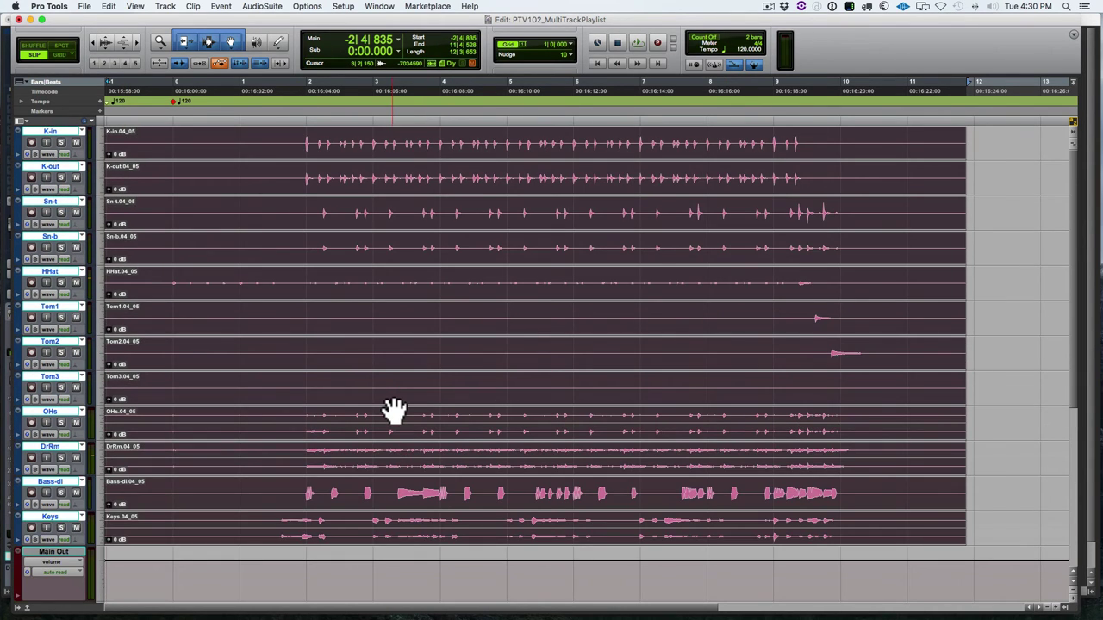